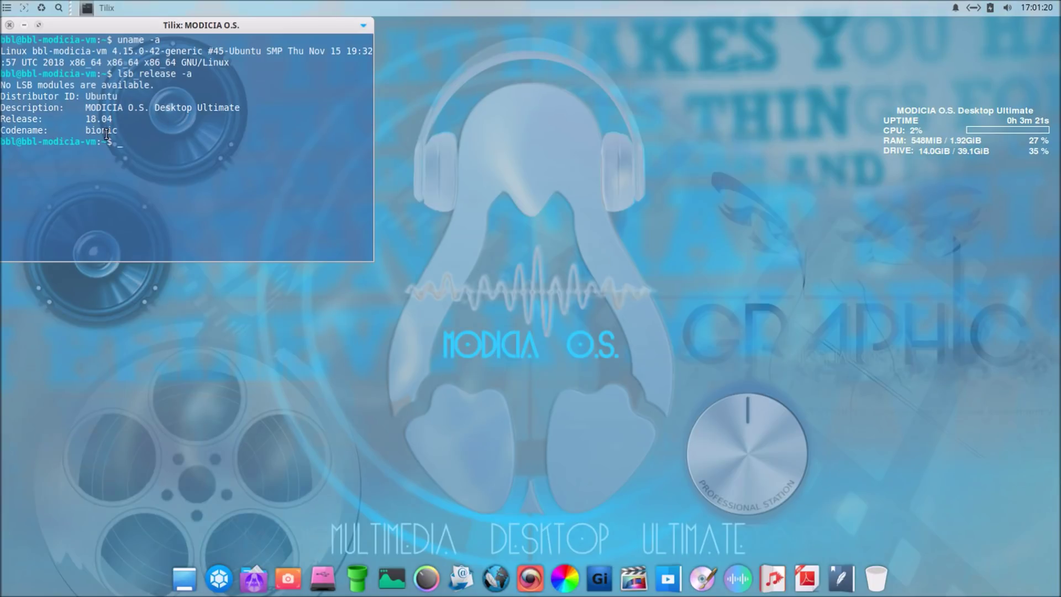
Check the running processes with htop in the terminal, and close the terminal window despite the running process
type("htop")
key("Return")
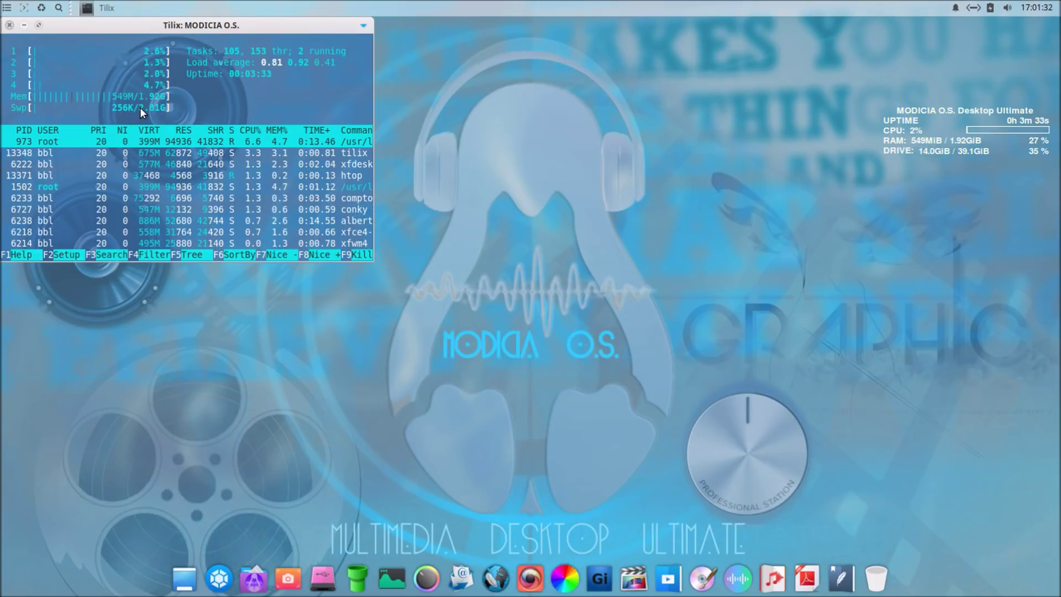
left_click(9, 27)
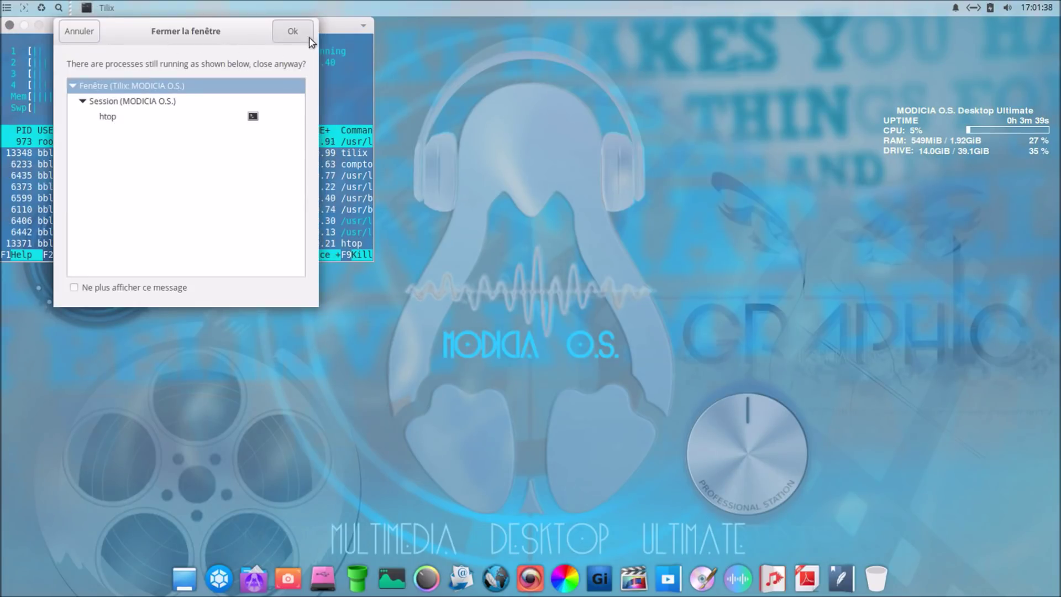
left_click(293, 31)
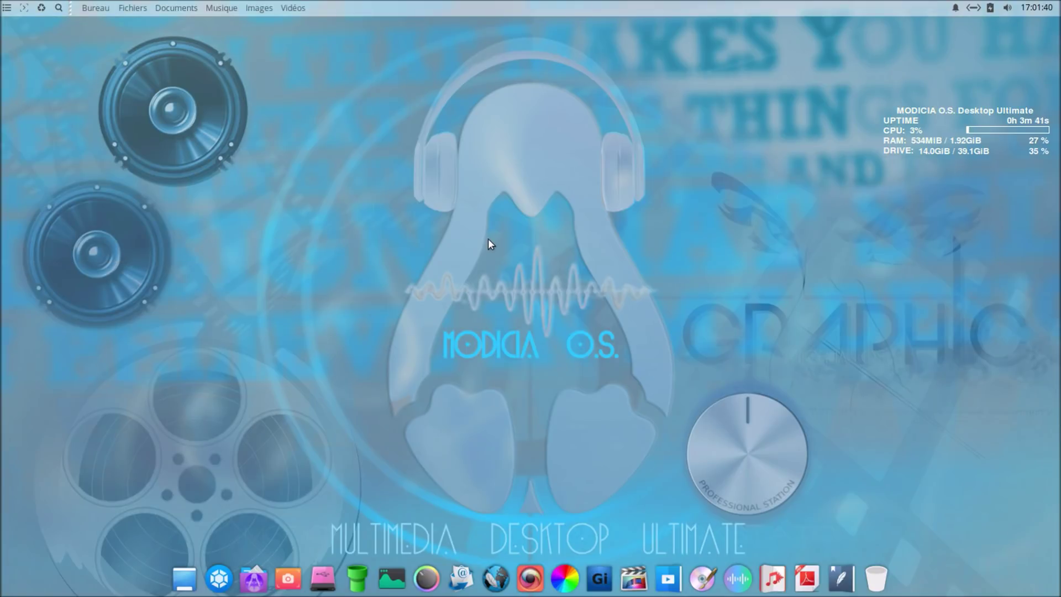
Open the settings manager (Paramètres) and shift its window slightly up on the desktop
left_click(8, 8)
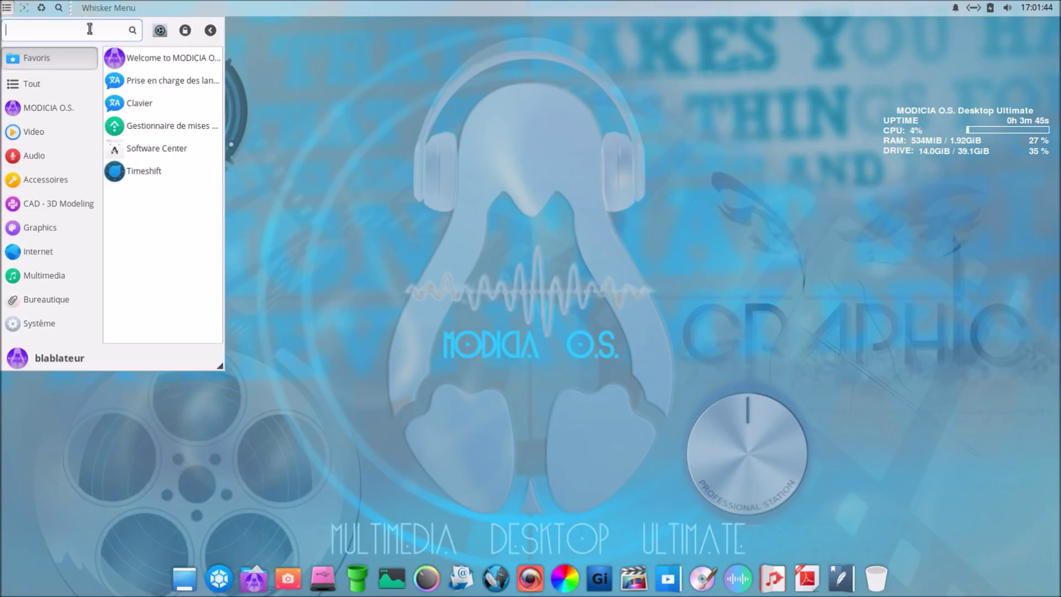
left_click(161, 31)
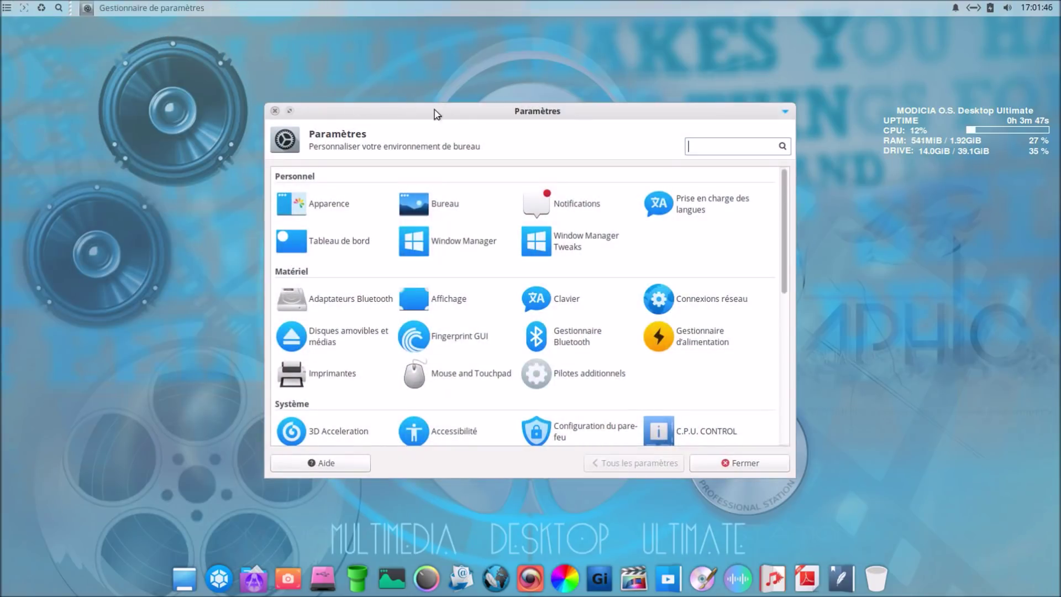
left_click_drag(450, 115, 454, 111)
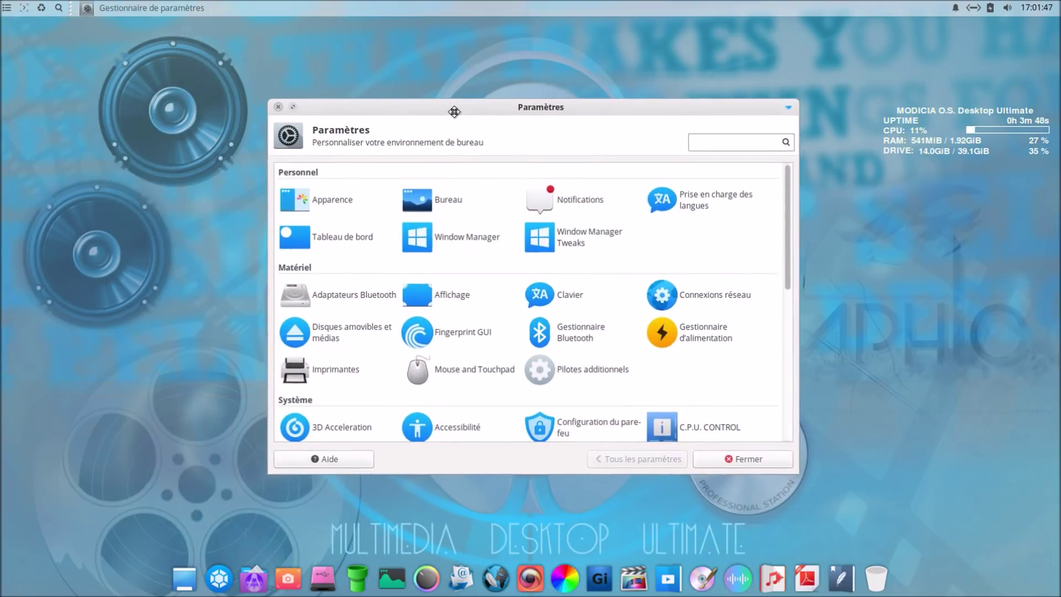
Show and dismiss the application menu, and view the htop launcher's process list before closing its window
left_click(8, 8)
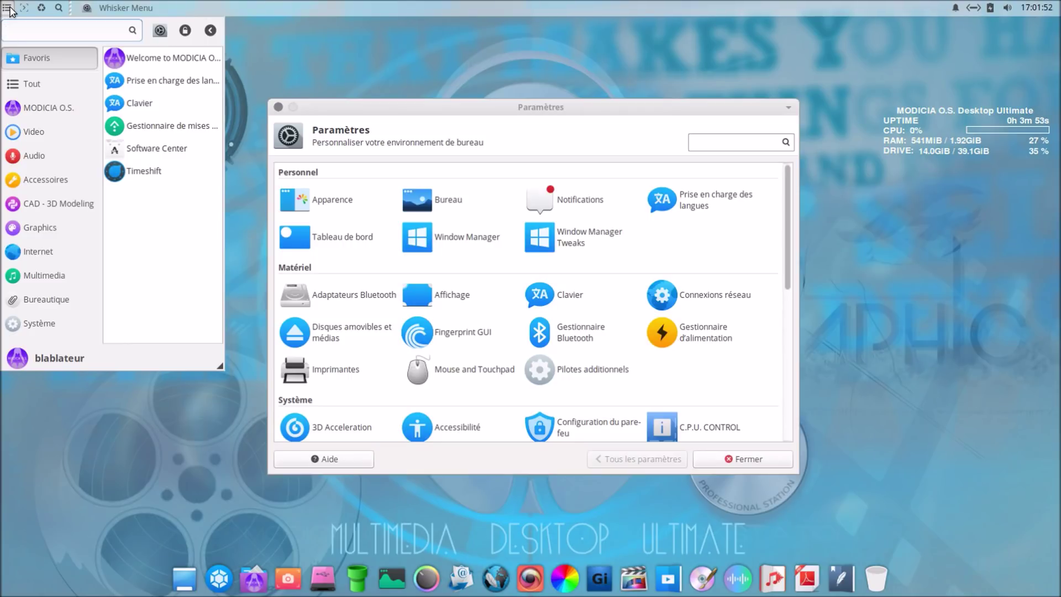
left_click(34, 457)
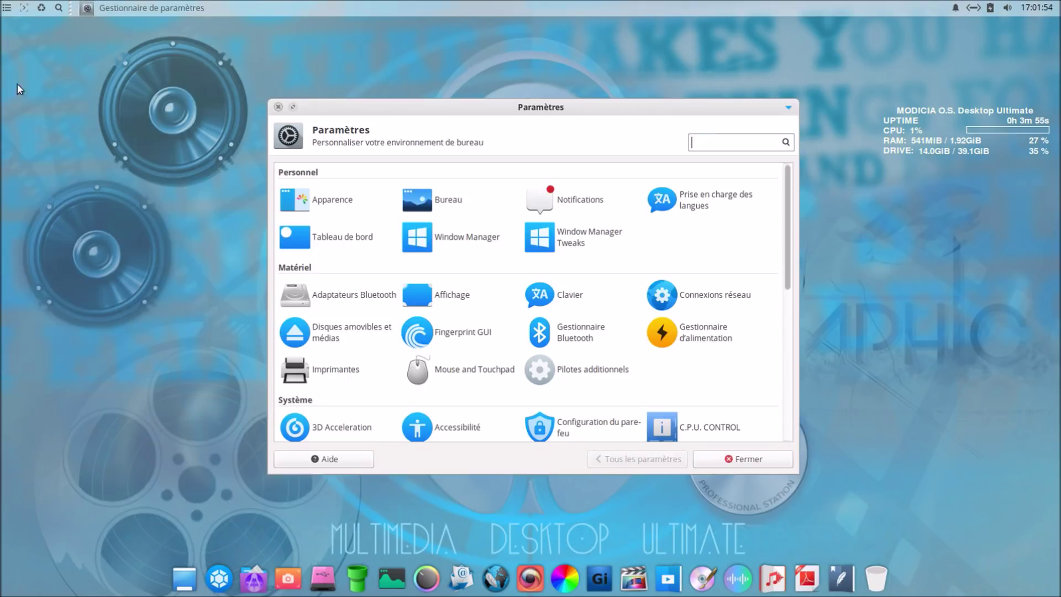
left_click(26, 7)
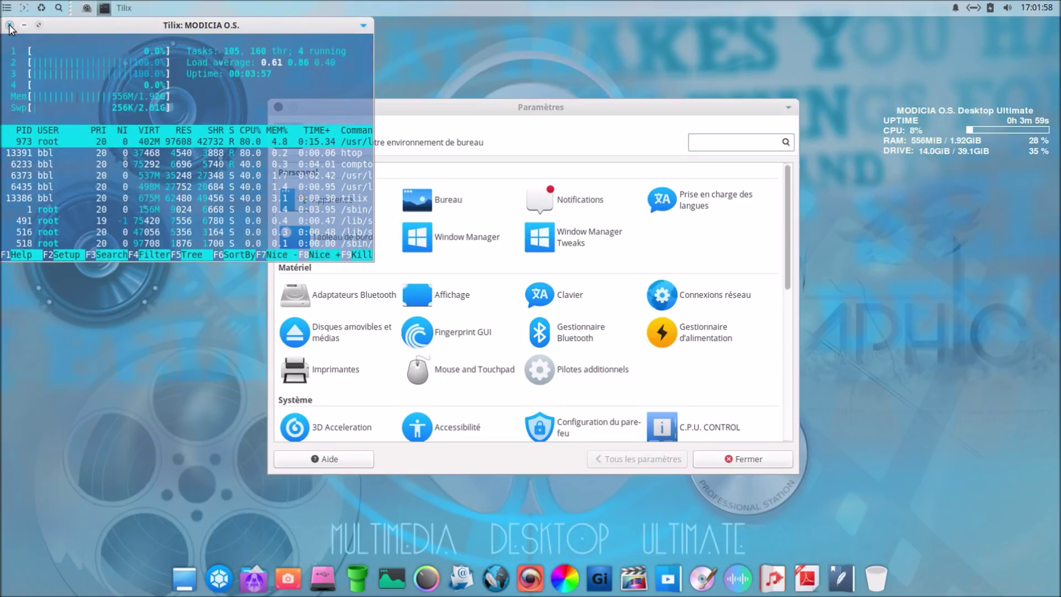
left_click(10, 24)
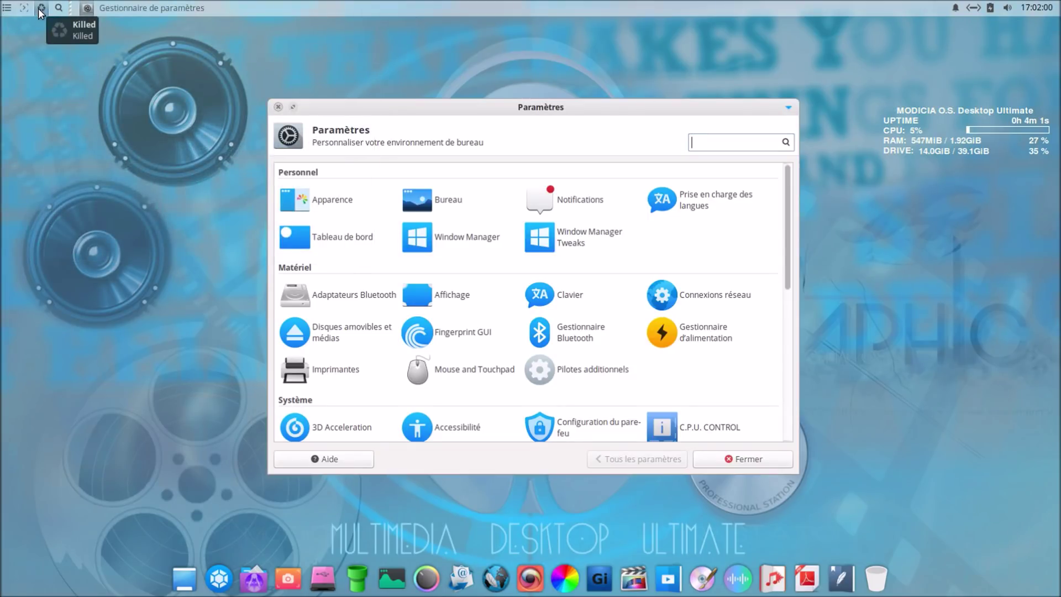
Force-quit the Paramètres window with the Killed tool and reopen the settings manager
left_click(41, 8)
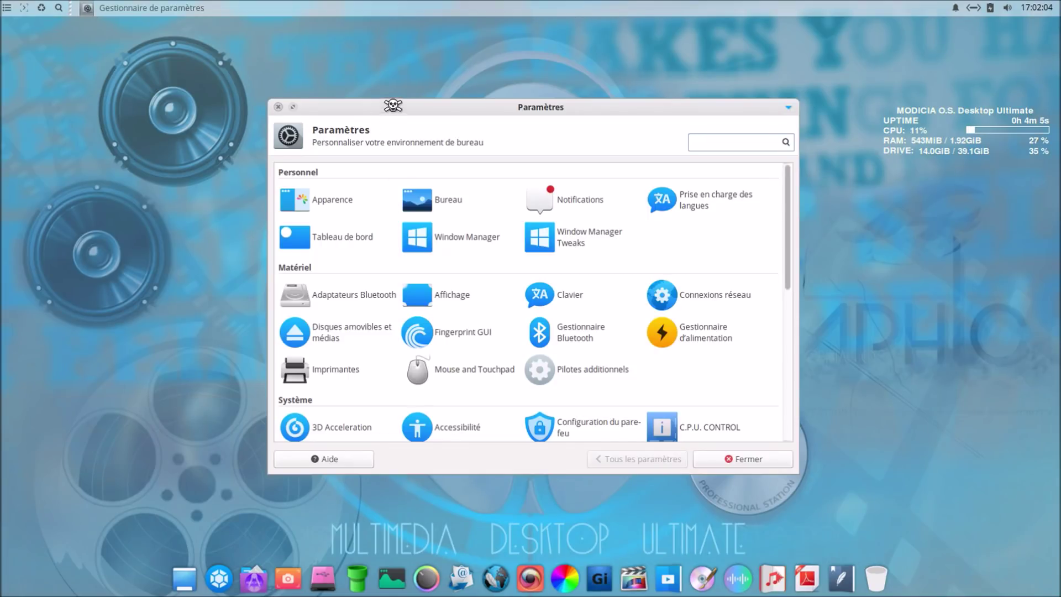
left_click(392, 111)
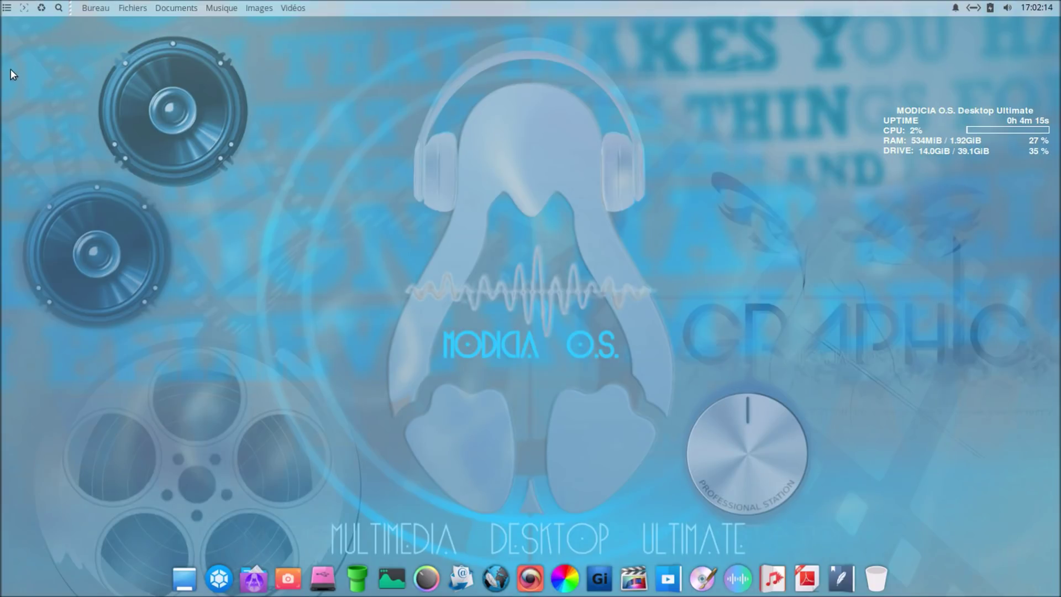
left_click(7, 8)
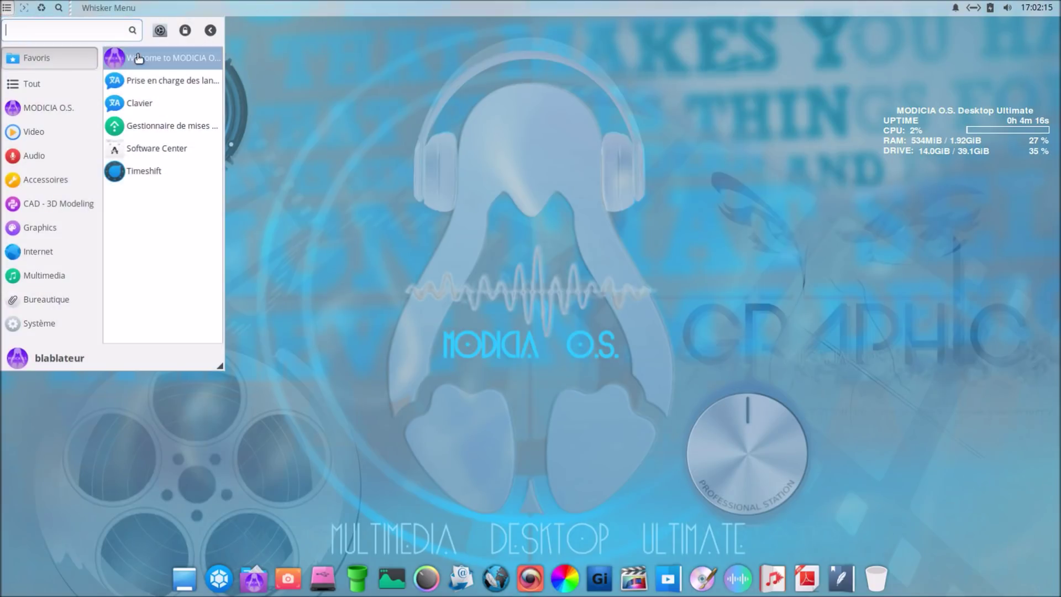
left_click(163, 32)
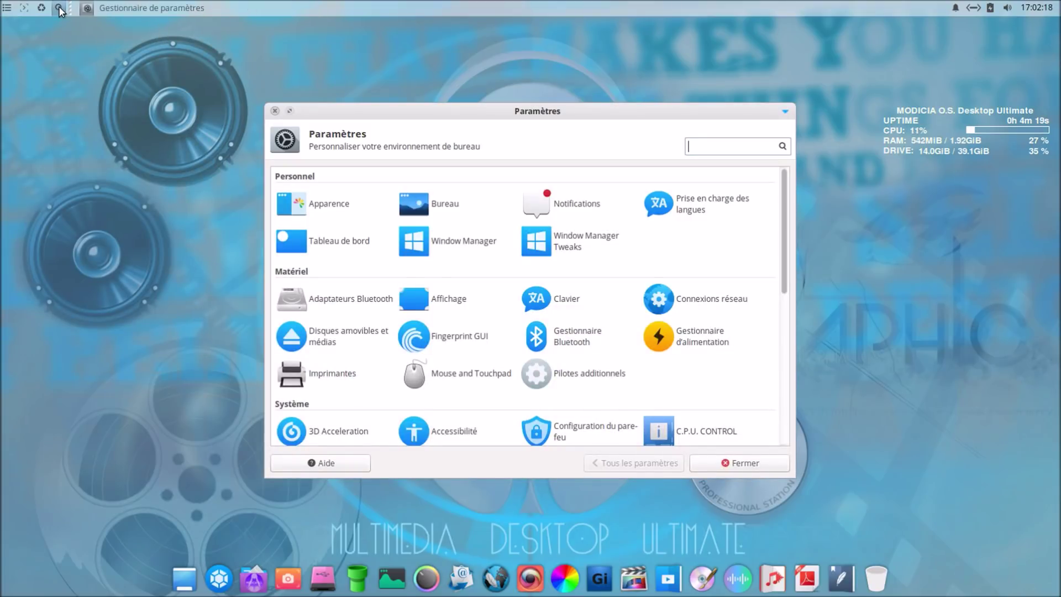
View the file search tool (Rechercher des fichiers) and close it without searching
left_click(58, 8)
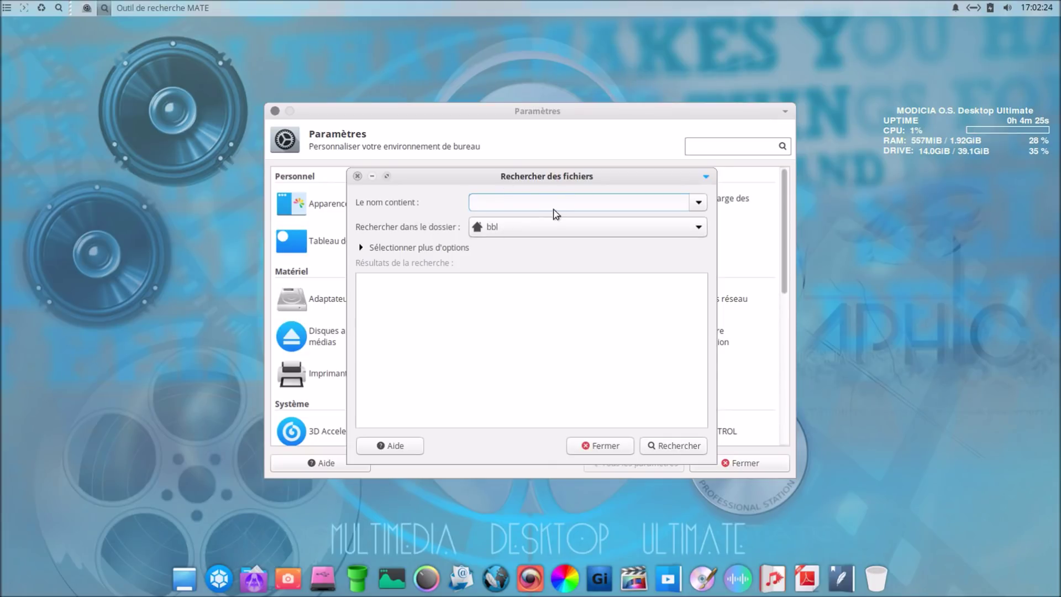
left_click(357, 176)
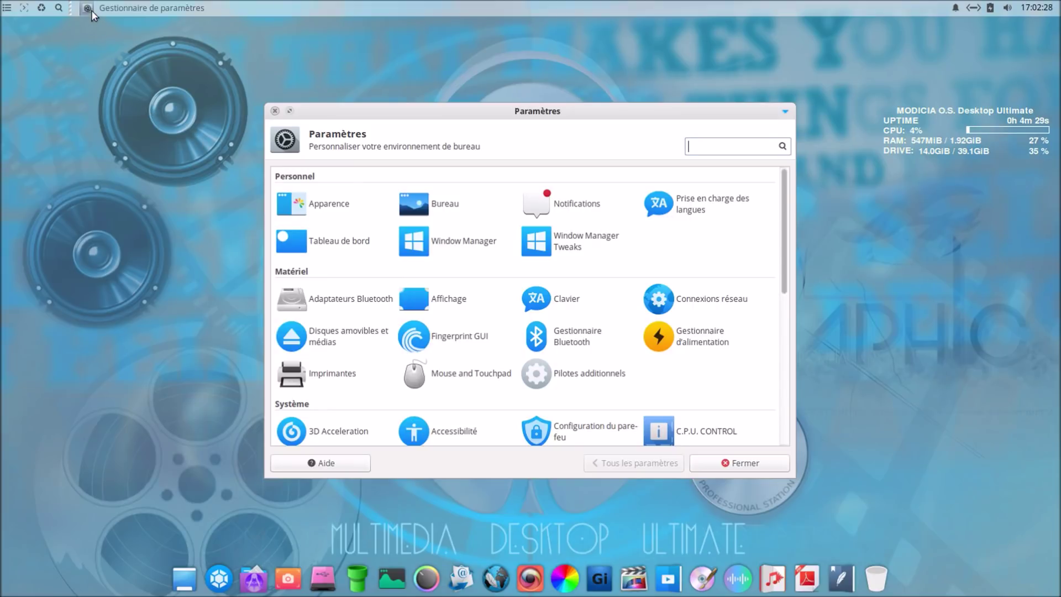
Look through the notification, network, power, sound and calendar indicators, dismissing each one
left_click(959, 8)
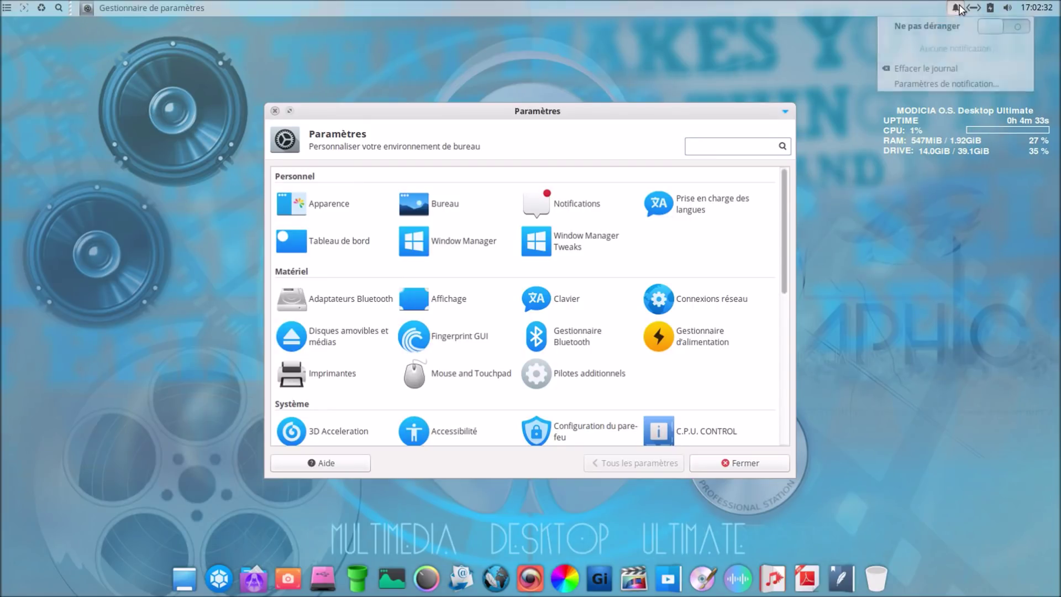
left_click(829, 47)
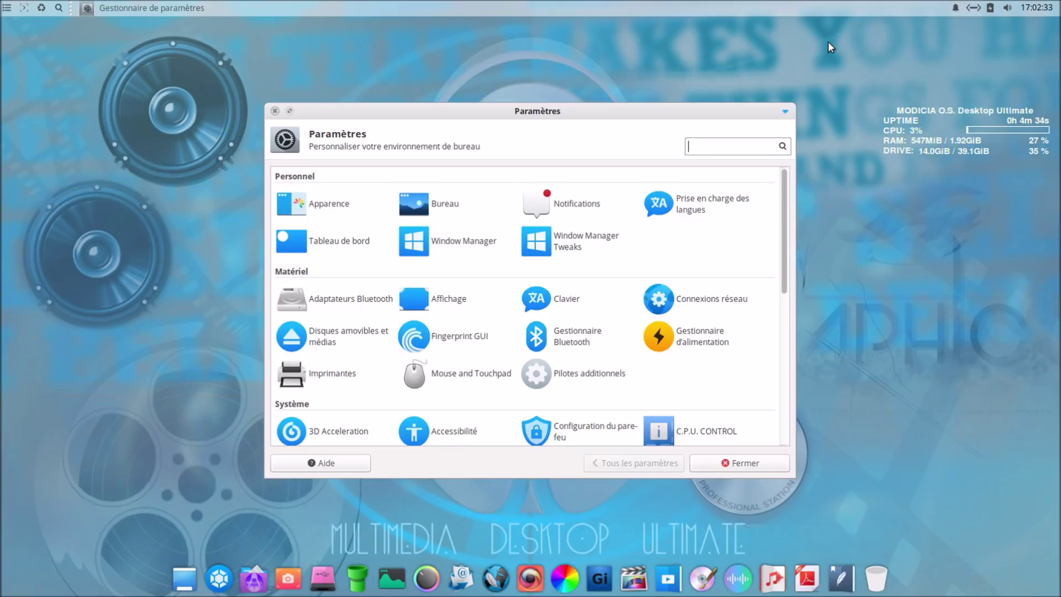
left_click(974, 7)
left_click(767, 53)
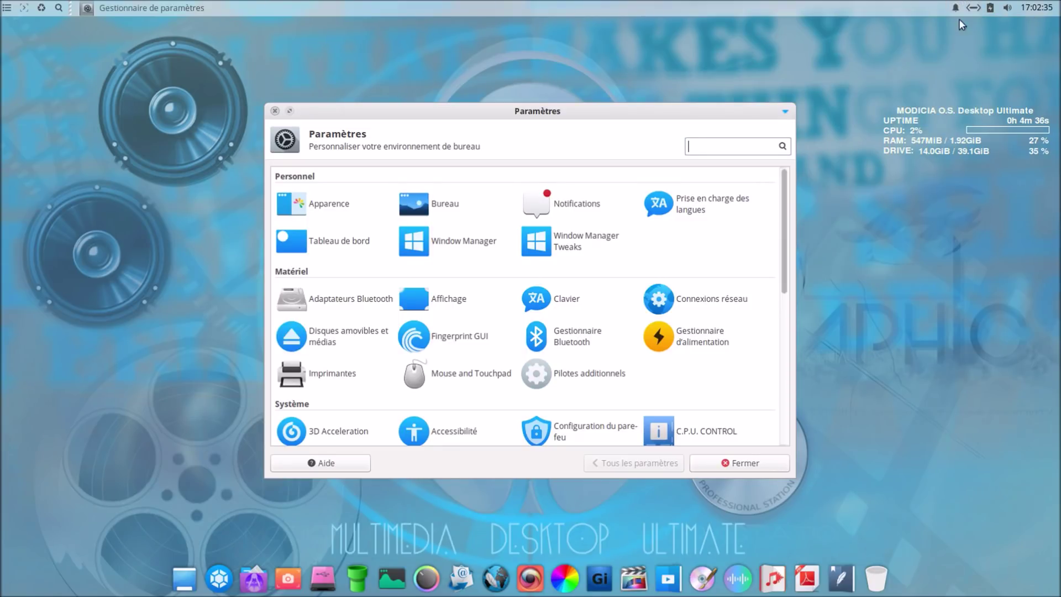
left_click(987, 7)
left_click(711, 56)
left_click(1004, 7)
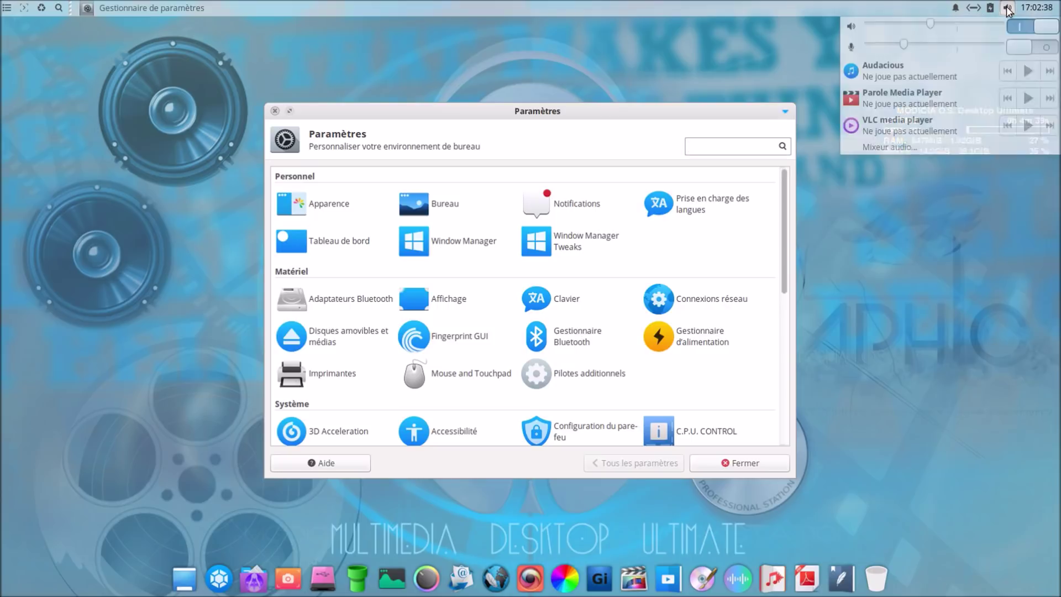
left_click(688, 58)
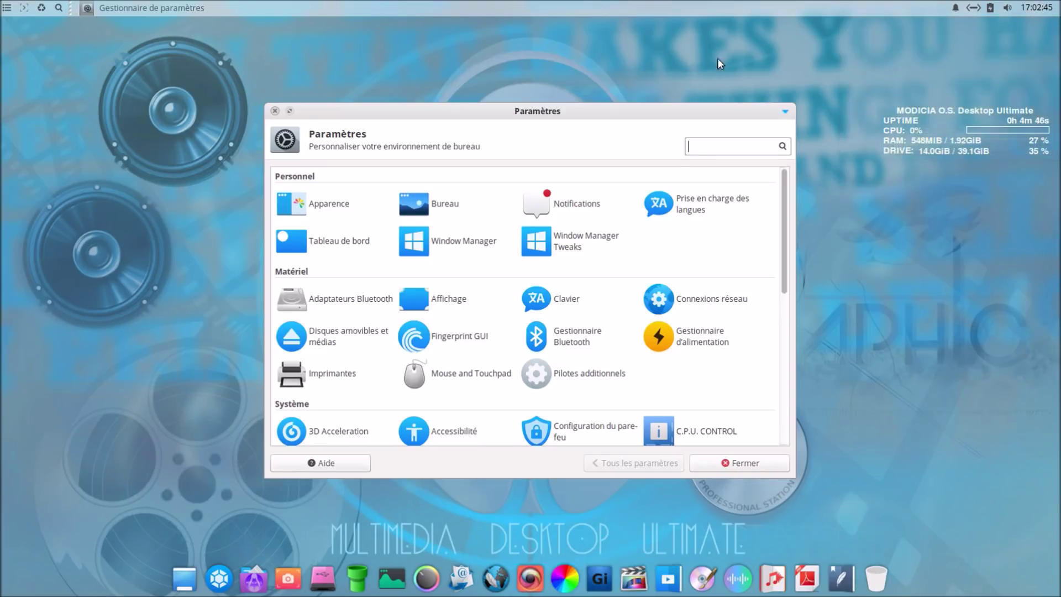
left_click(1044, 12)
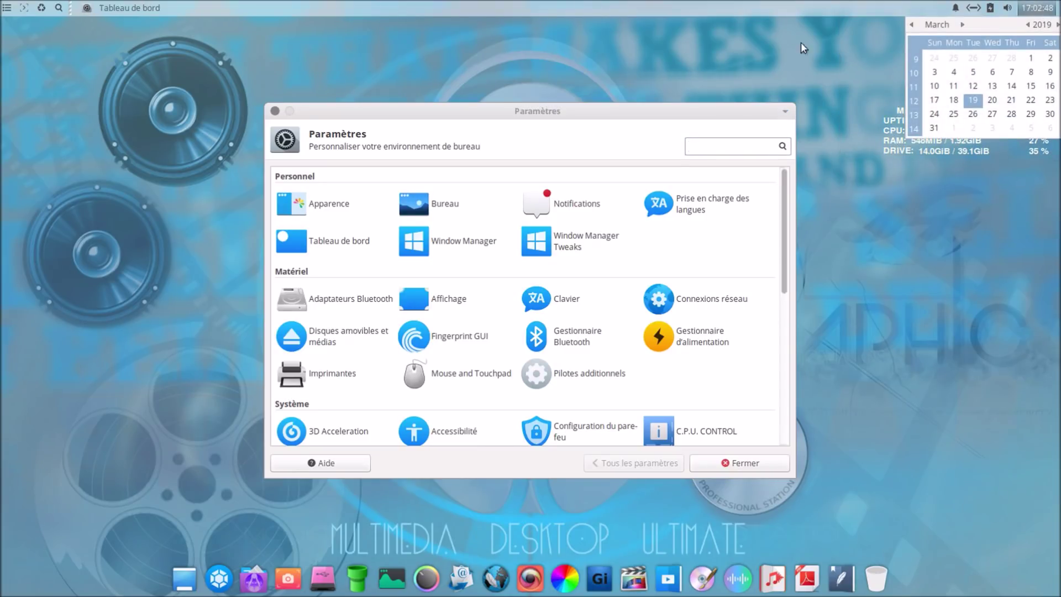
left_click(788, 49)
Maximize the Paramètres window and review the Apparence style, icon and font settings, returning to the full settings overview
left_click_drag(658, 113, 660, 83)
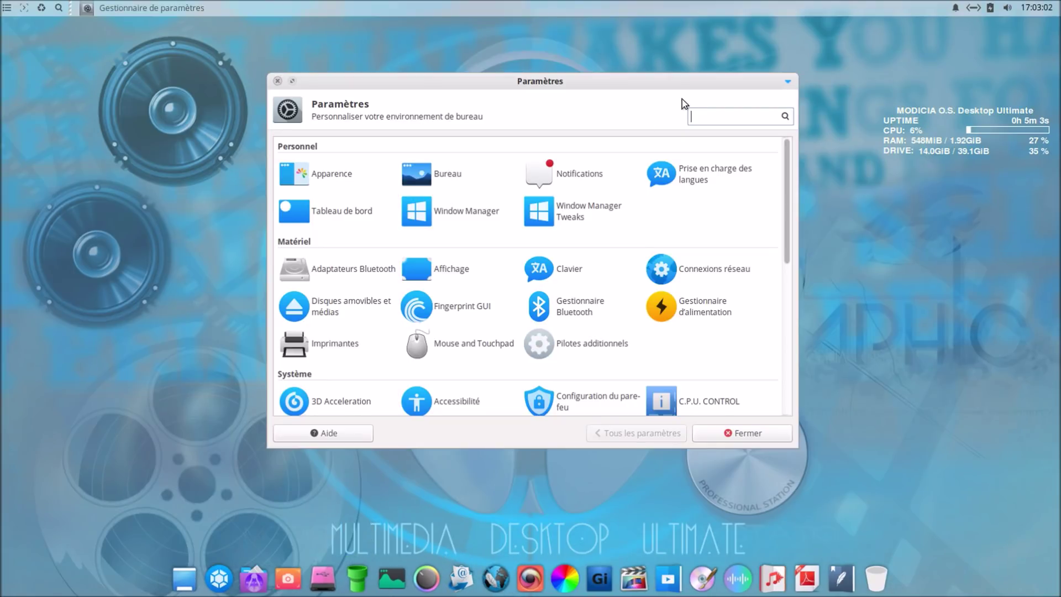
left_click(293, 82)
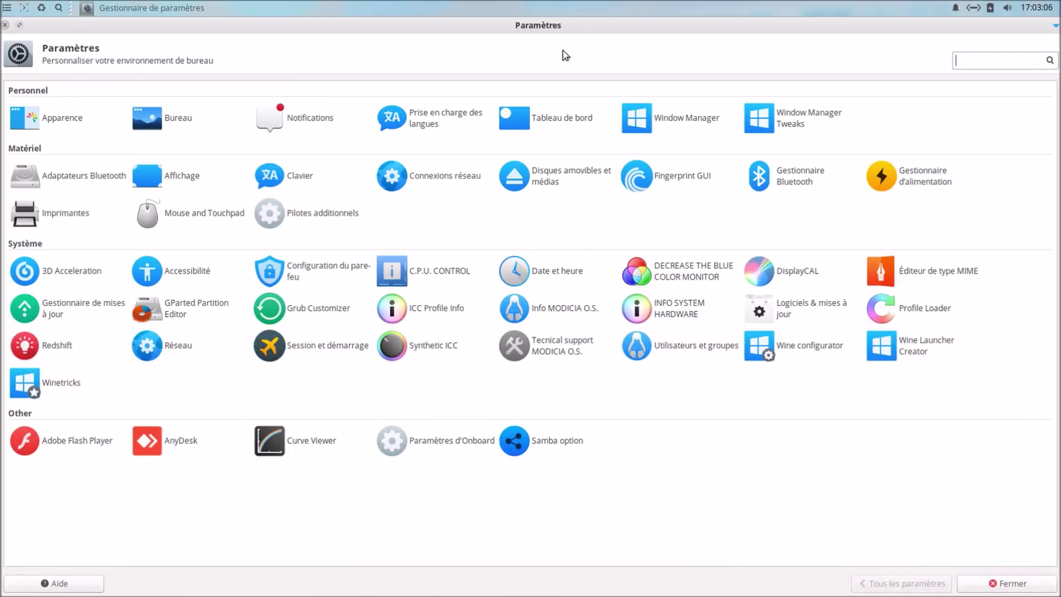
left_click(80, 119)
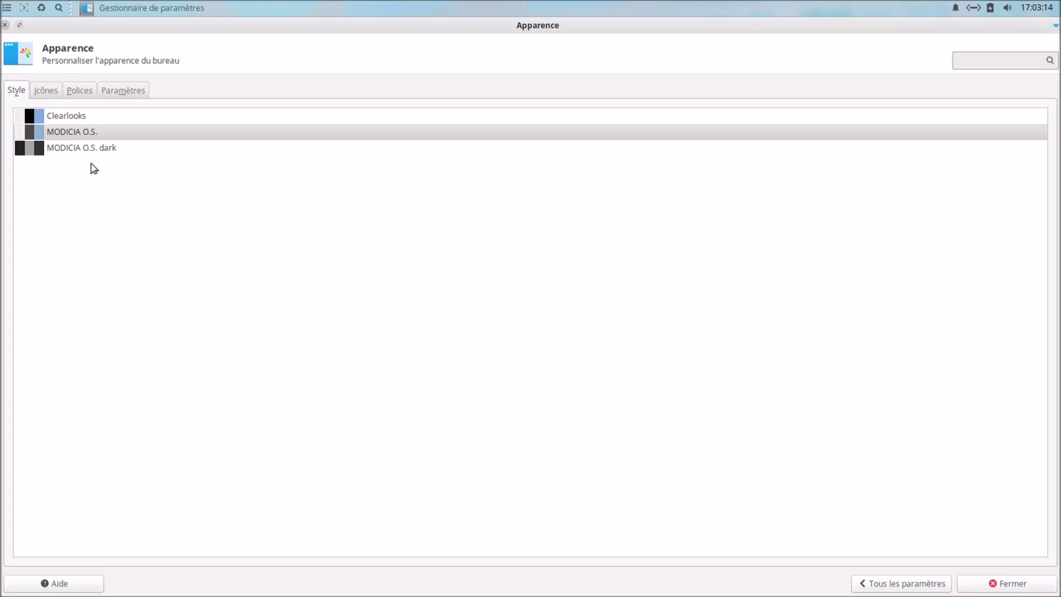
left_click(45, 90)
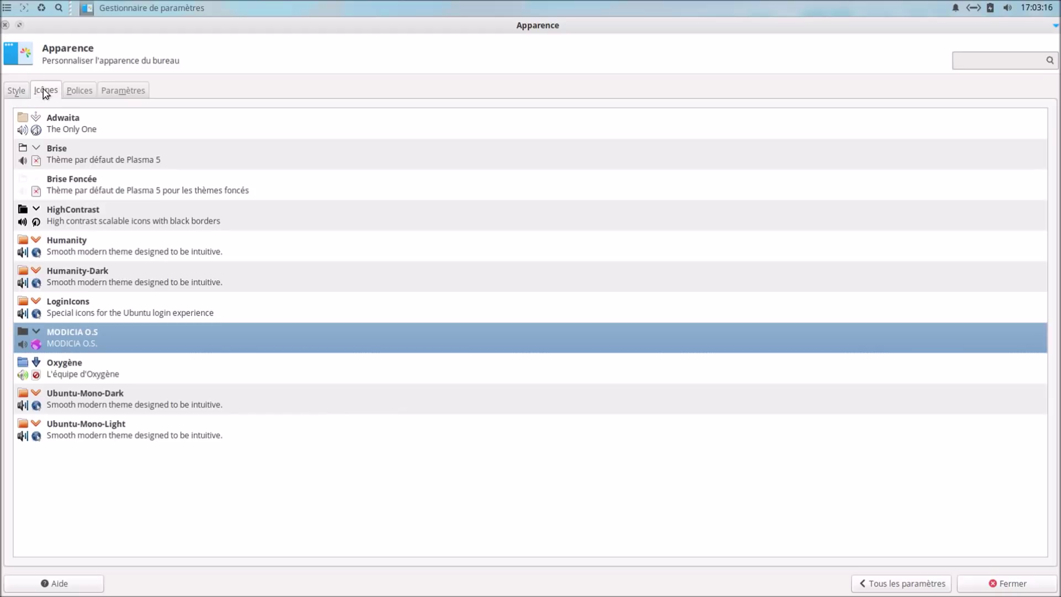
left_click(75, 89)
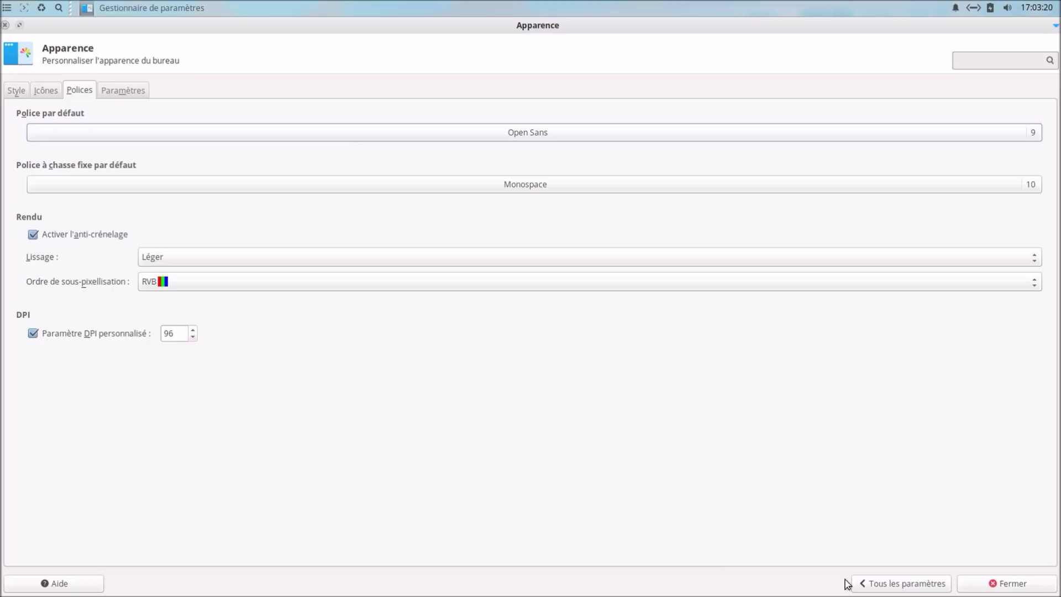
left_click(867, 583)
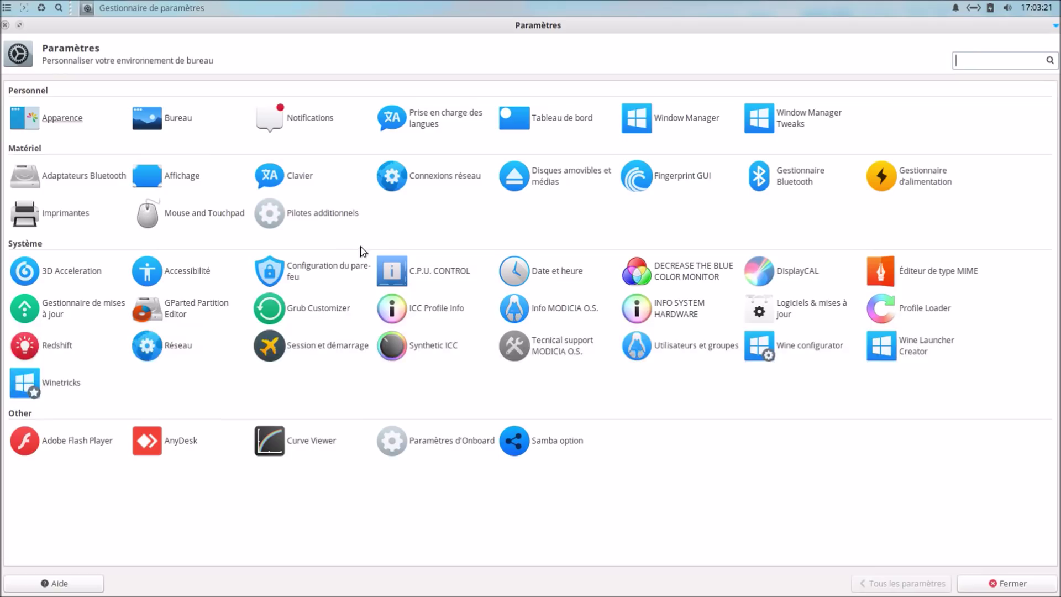
Review the Bureau wallpaper settings and the general Notifications settings, returning to the overview each time
left_click(177, 120)
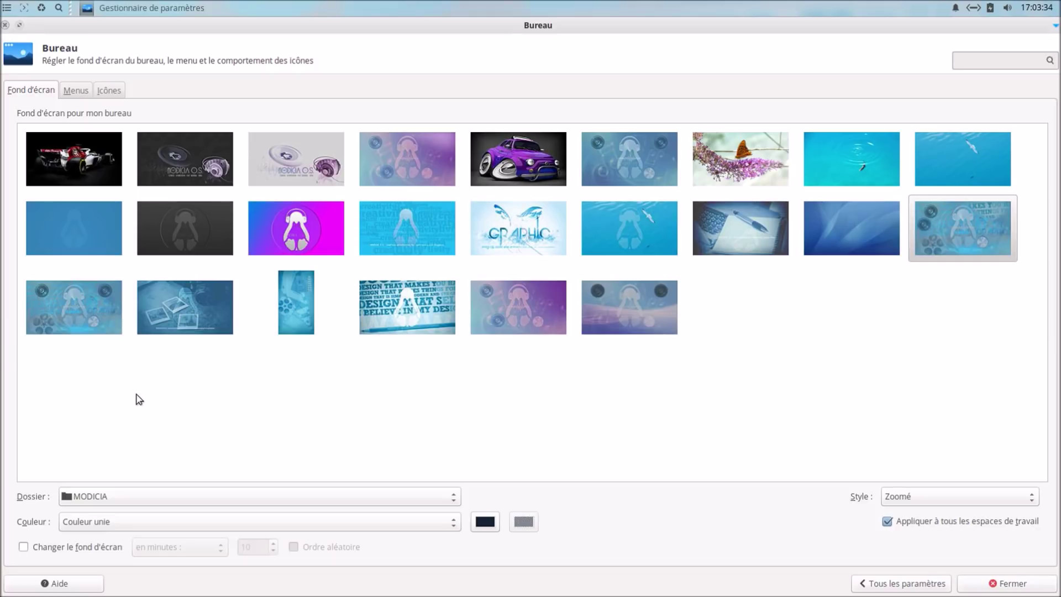
left_click(935, 583)
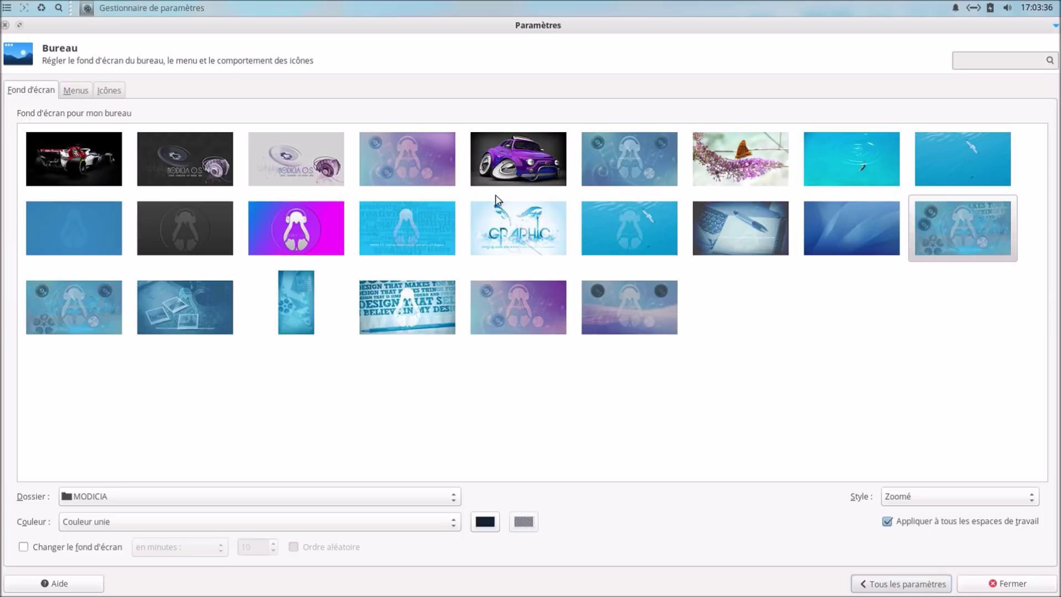
left_click(320, 118)
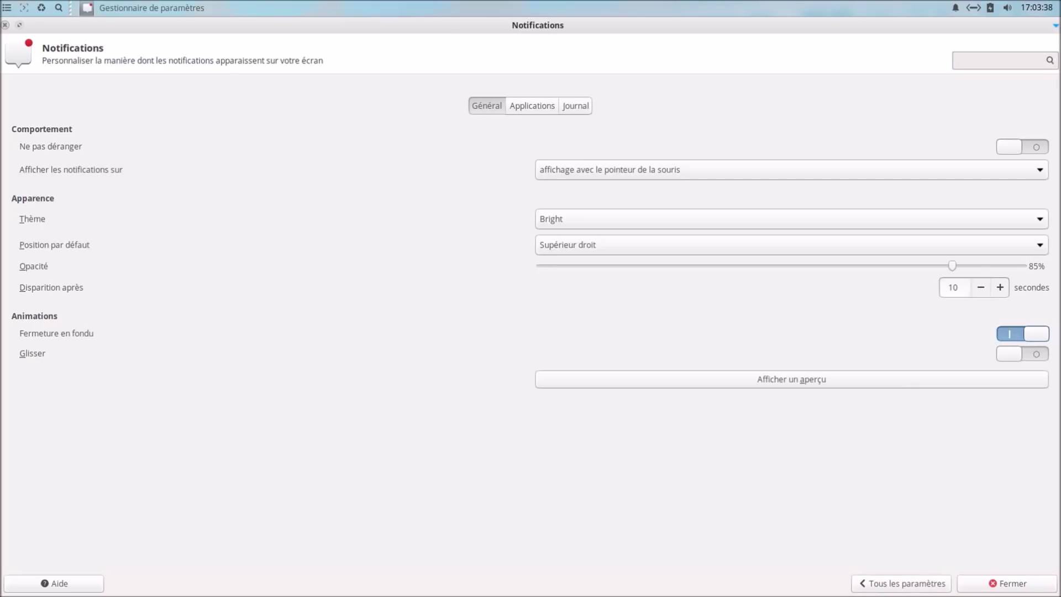
left_click(922, 586)
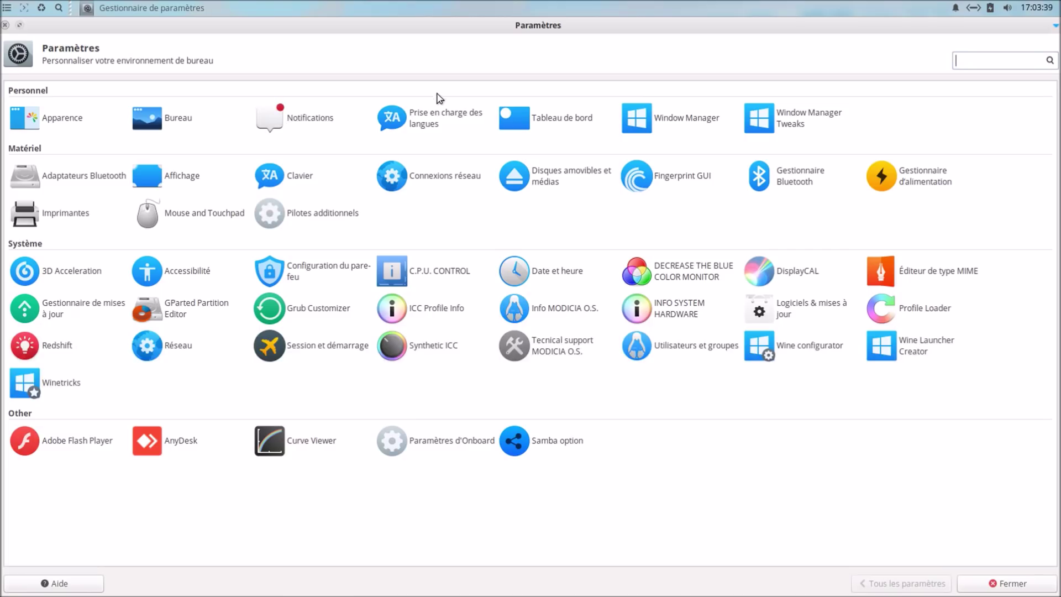
Install the missing language support from Prise en charge des langues, authenticating with the account password, and show the installation details
left_click(453, 119)
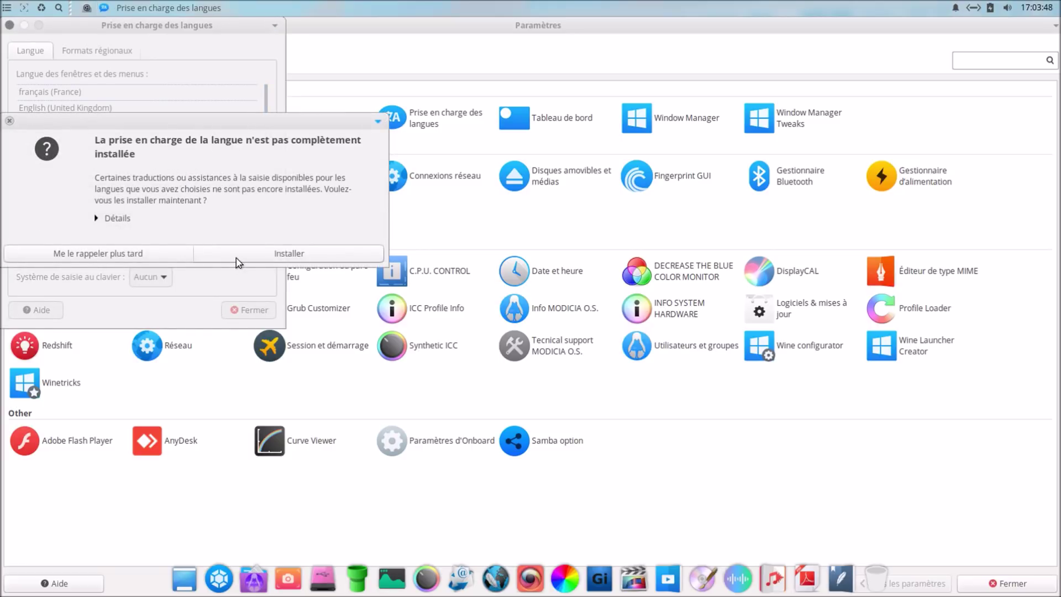
left_click(236, 258)
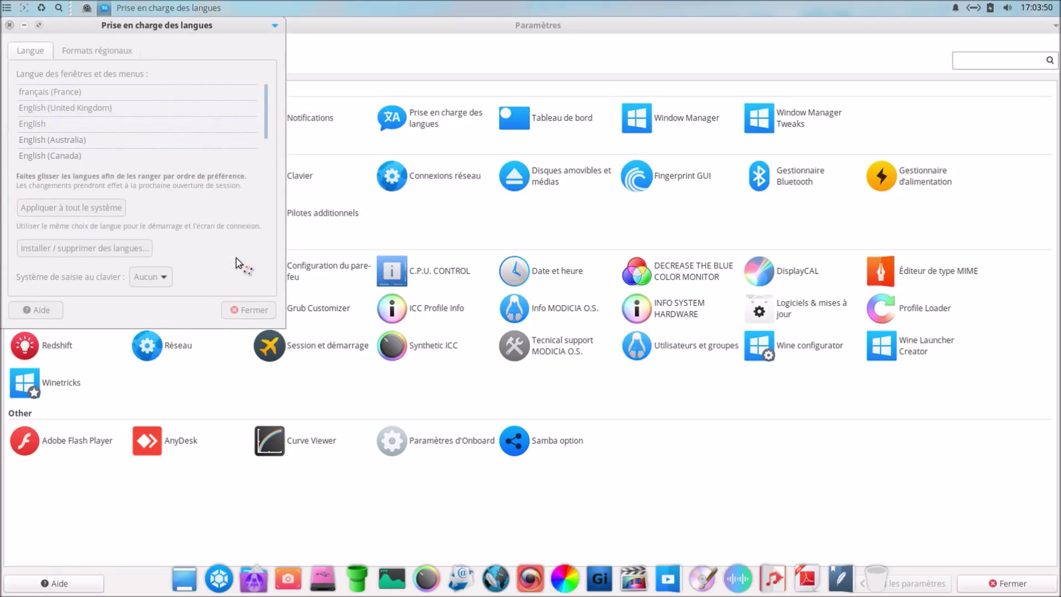
type("******")
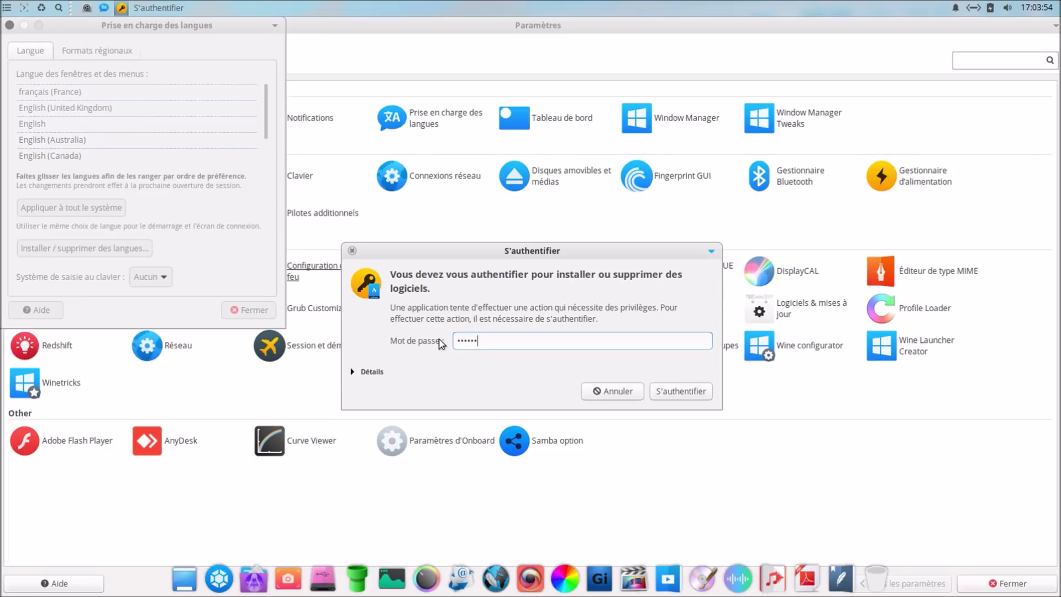
key("Return")
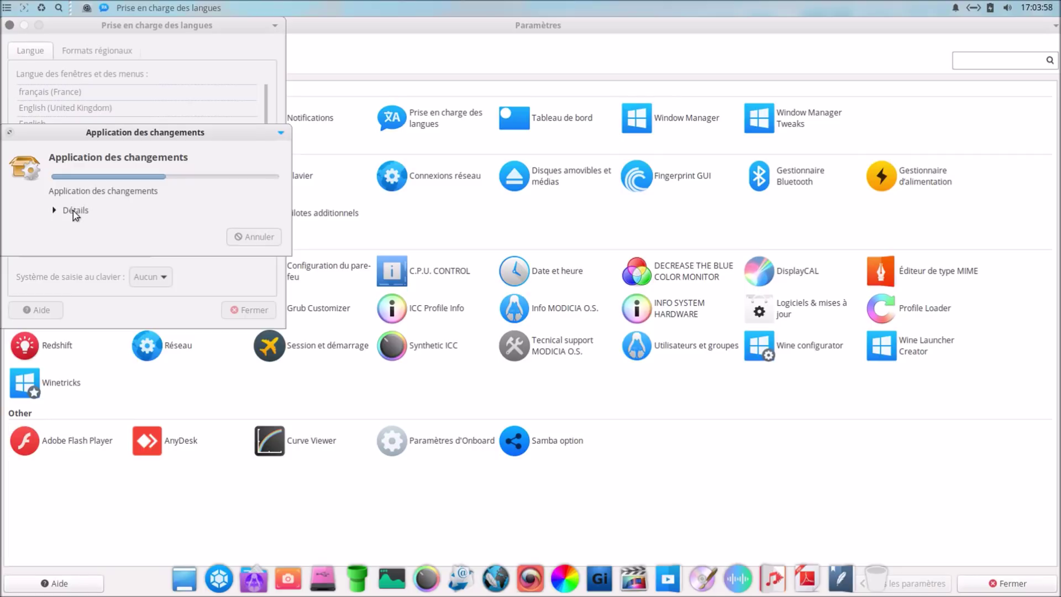
left_click(74, 211)
left_click_drag(194, 134, 520, 150)
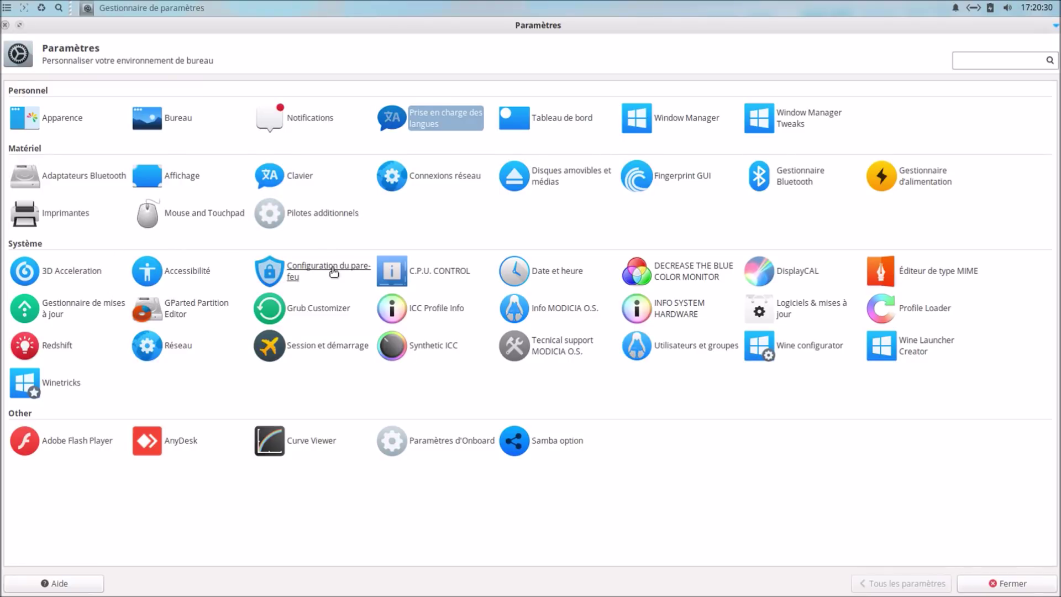
View the processor frequency and utilization in C.P.U. CONTROL, and close the monitor
left_click(441, 273)
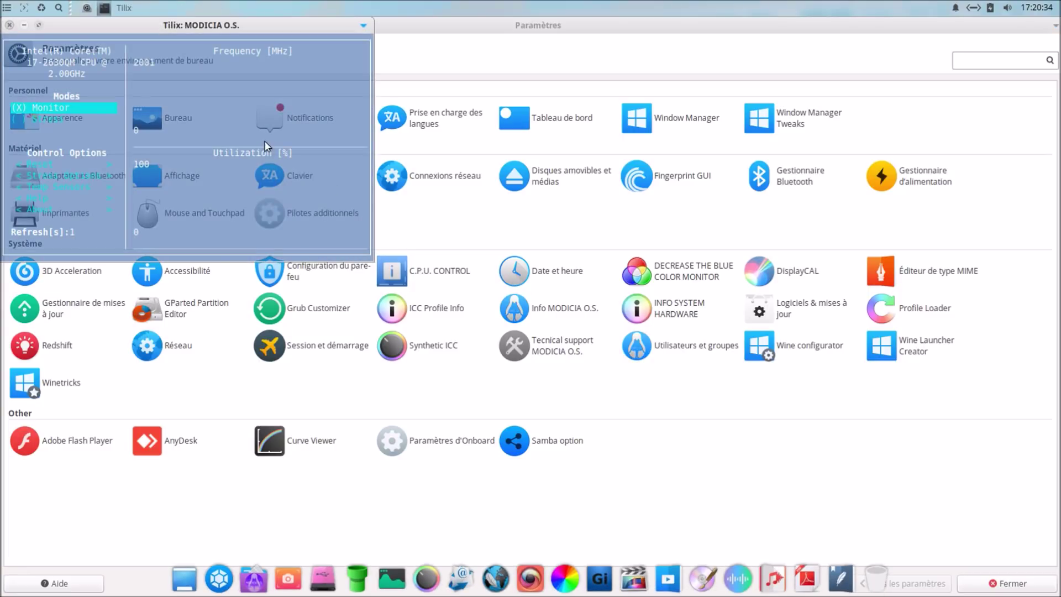
left_click_drag(247, 25, 539, 154)
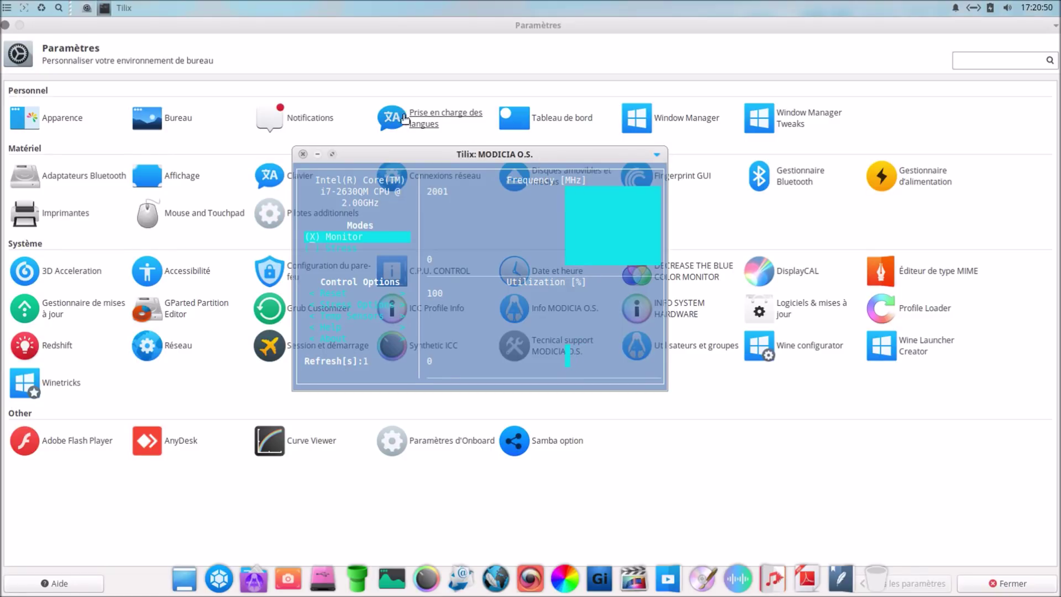
left_click(303, 155)
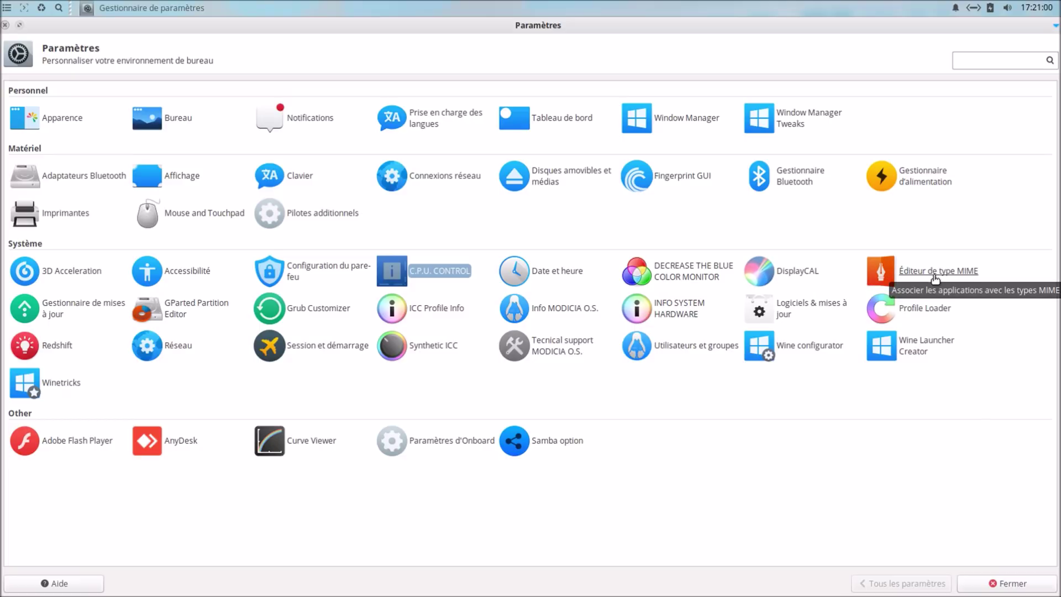
Check for system updates with Gestionnaire de mises à jour and move its window to show the whole update list
left_click(96, 305)
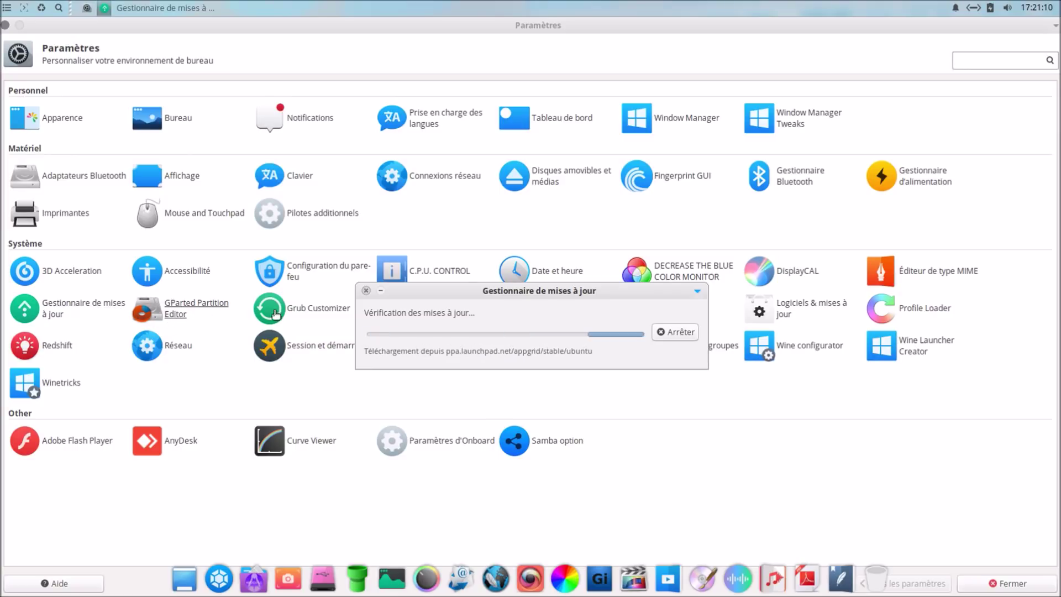
left_click_drag(533, 284, 823, 431)
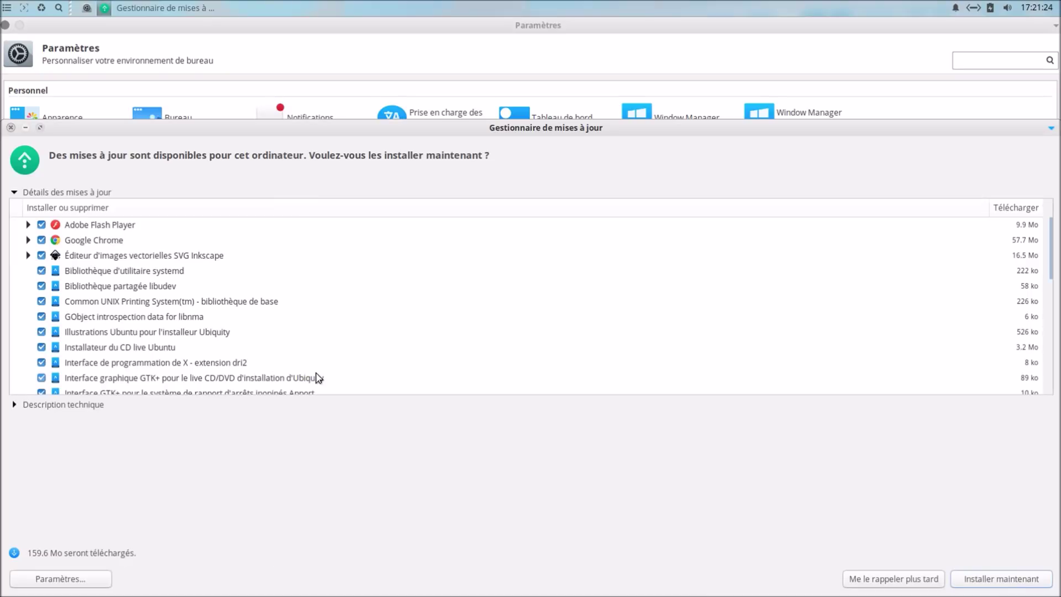
left_click_drag(345, 128, 349, 52)
Review the Logiciels Ubuntu, Autres logiciels and Mises à jour settings of the update manager, and postpone the updates
left_click(62, 502)
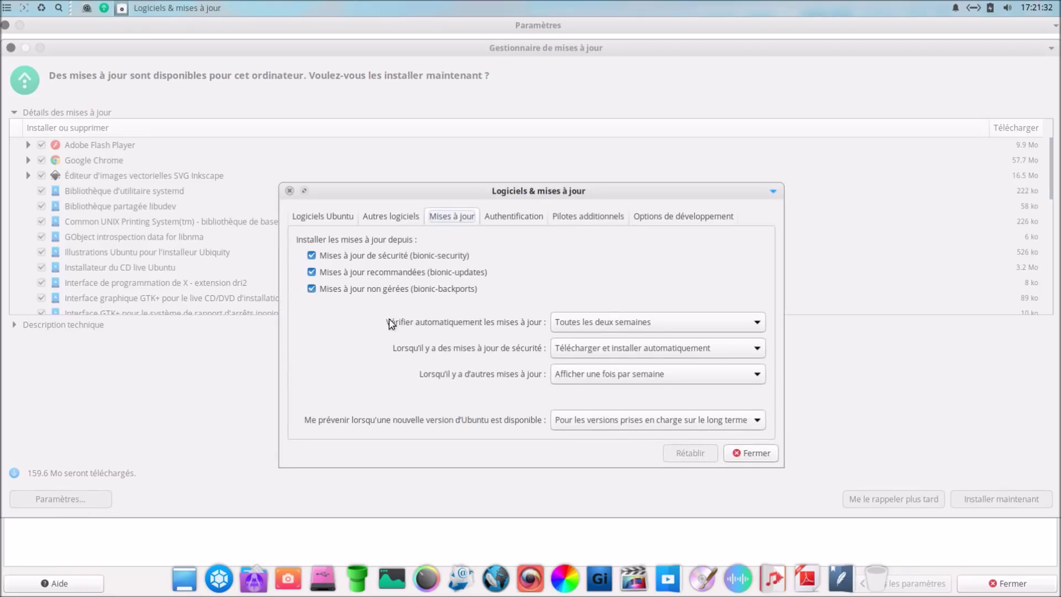
left_click(317, 218)
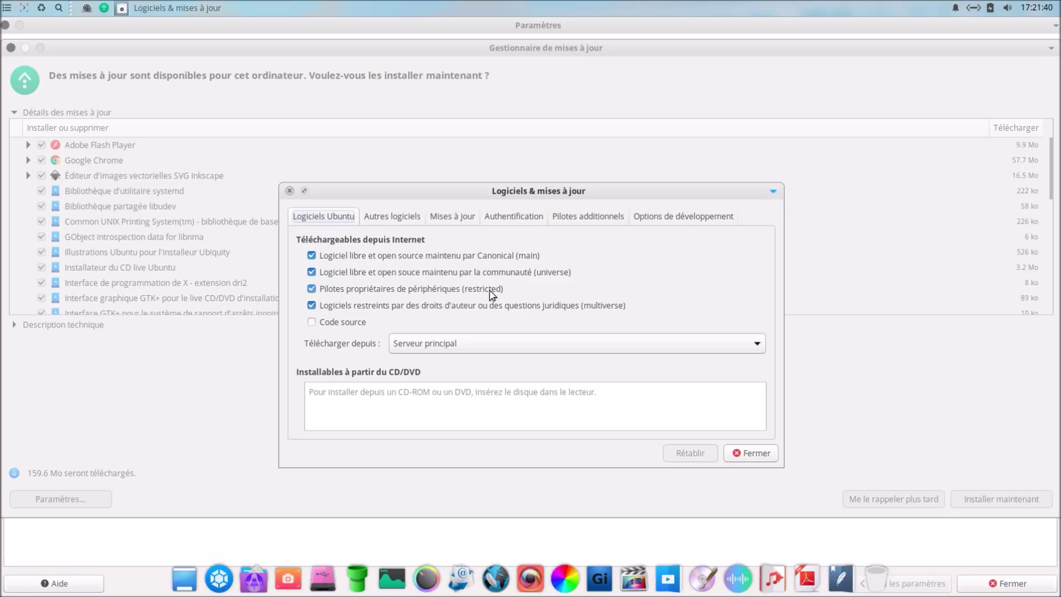
left_click(378, 221)
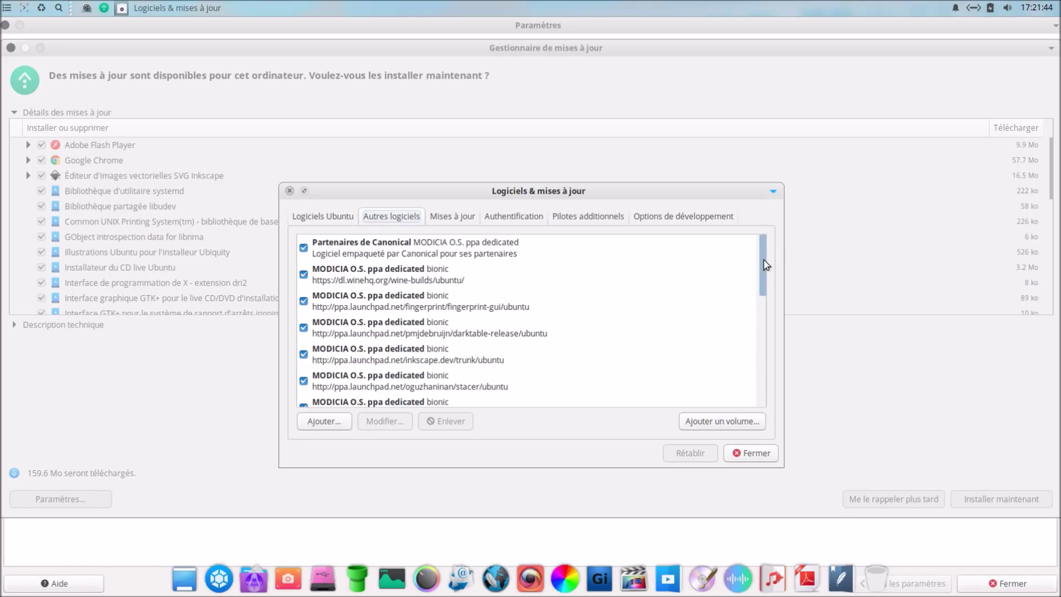
mouse_move(765, 267)
left_mouse_down()
mouse_move(784, 412)
mouse_move(769, 276)
left_mouse_up()
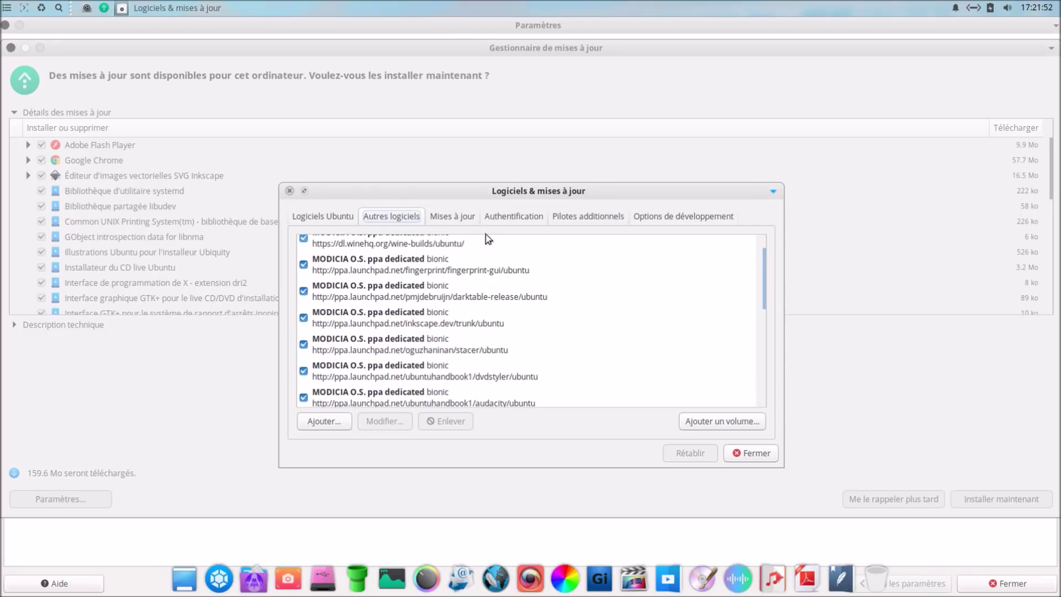
left_click(467, 215)
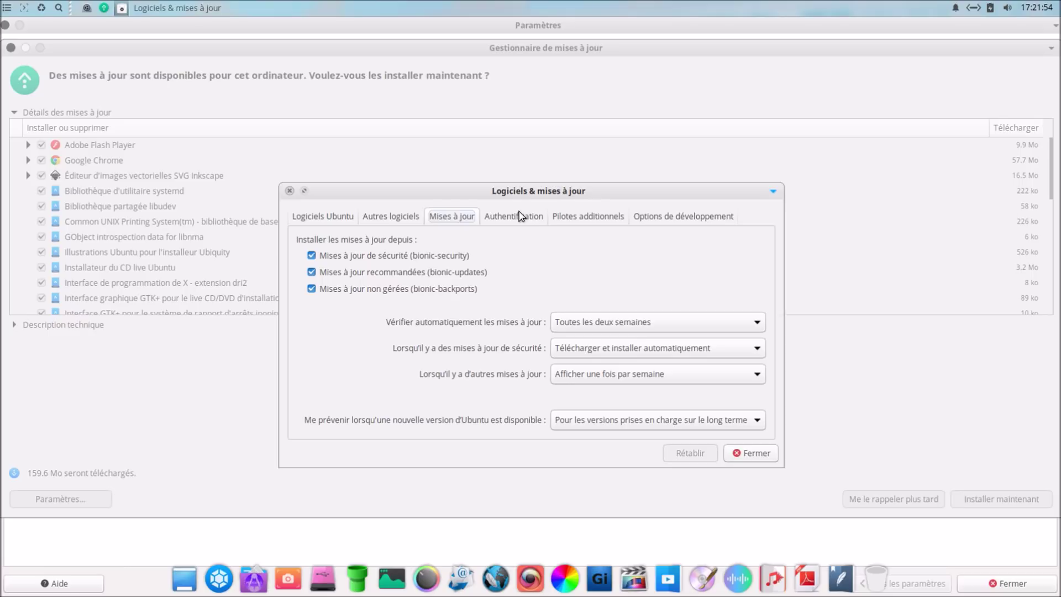
left_click(410, 218)
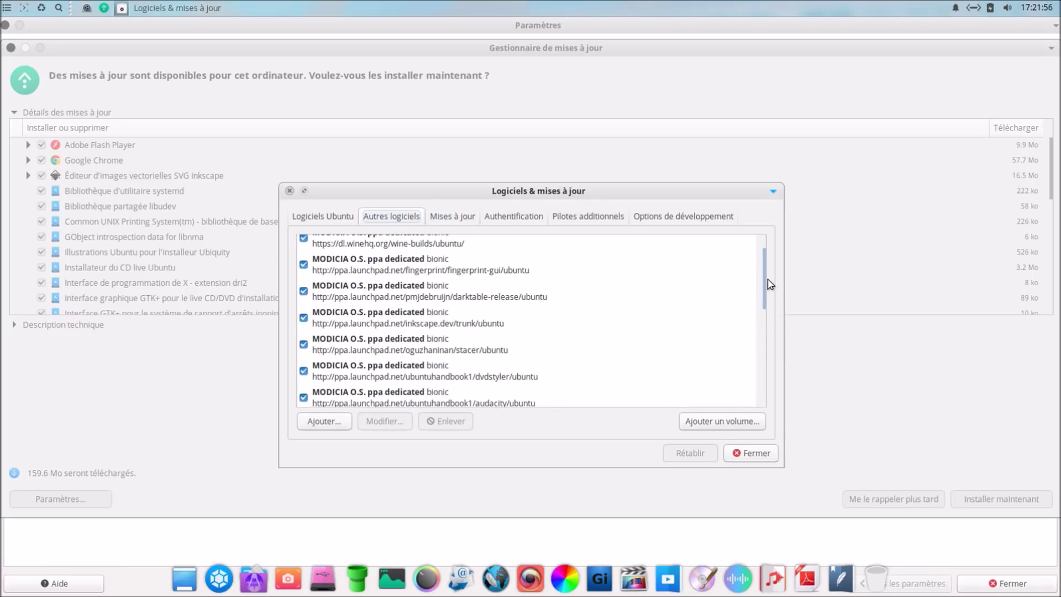
left_click_drag(762, 284, 772, 241)
left_click(464, 220)
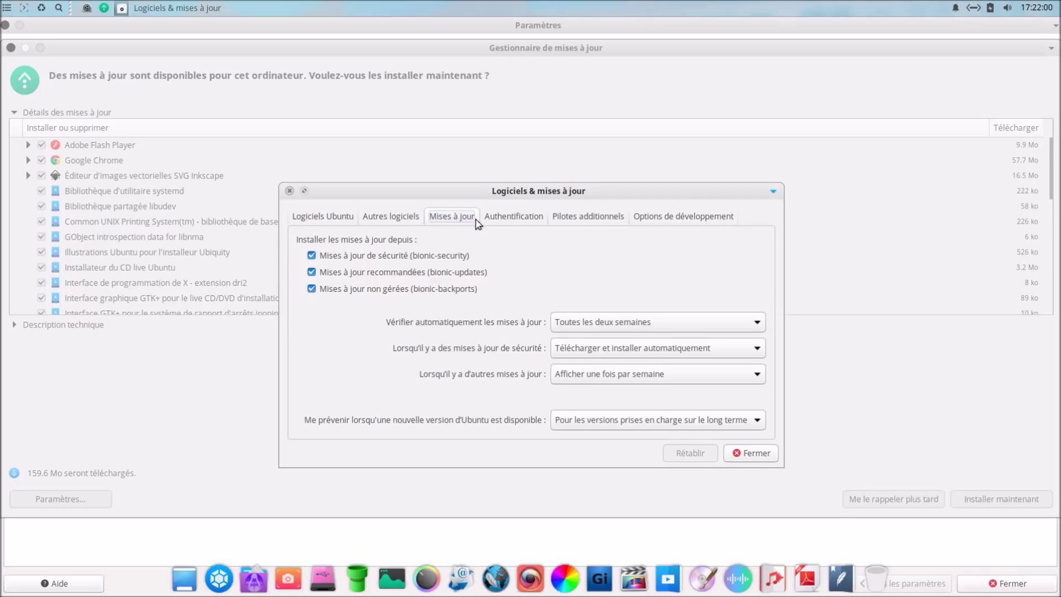
left_click(751, 453)
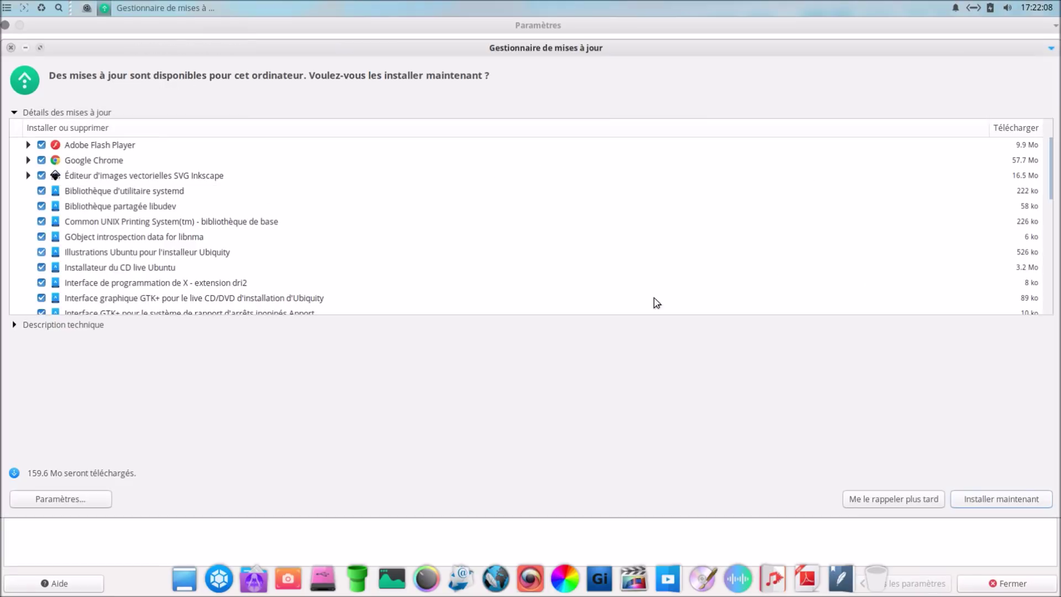
left_click(934, 503)
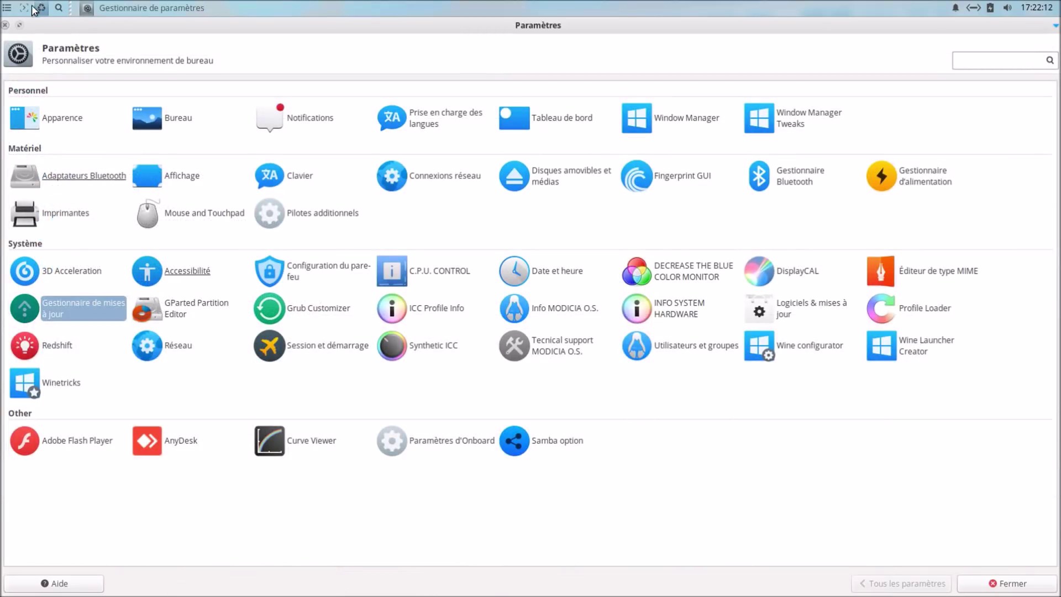
Search the applications for "termi" and open the Tilix terminal
left_click(12, 11)
type("t")
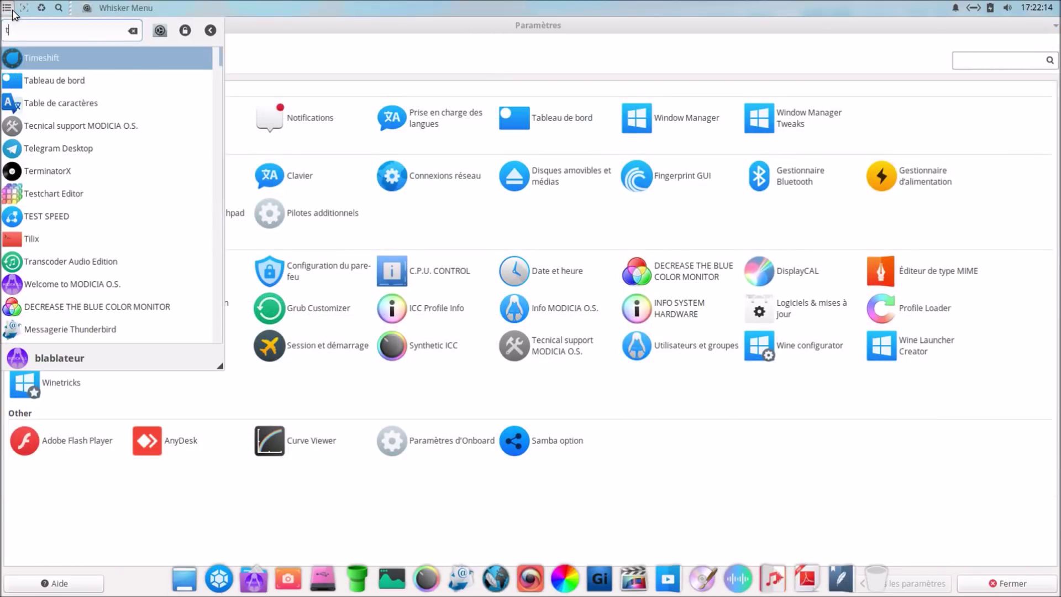
type("ermi")
left_click(60, 82)
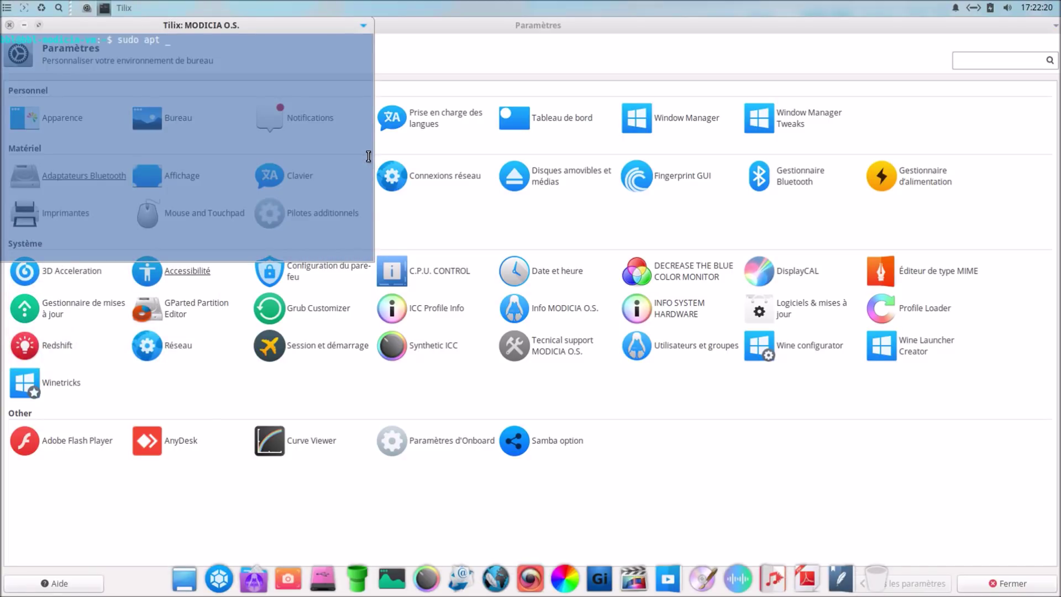
Run sudo apt update in the terminal with the account password, and maximize the terminal window
type("sudo apt update")
key("Return")
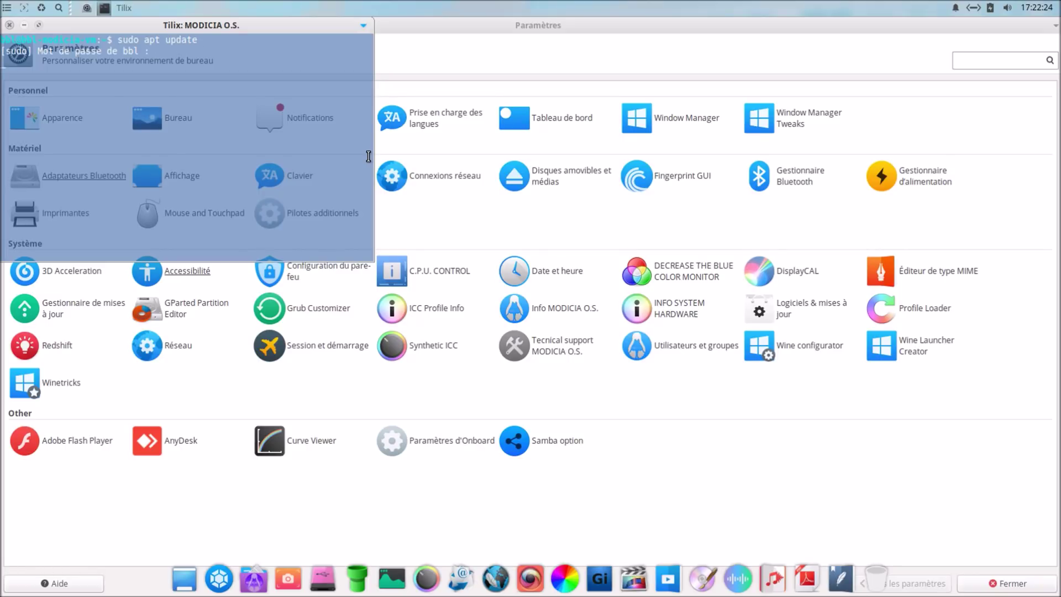
key("Return")
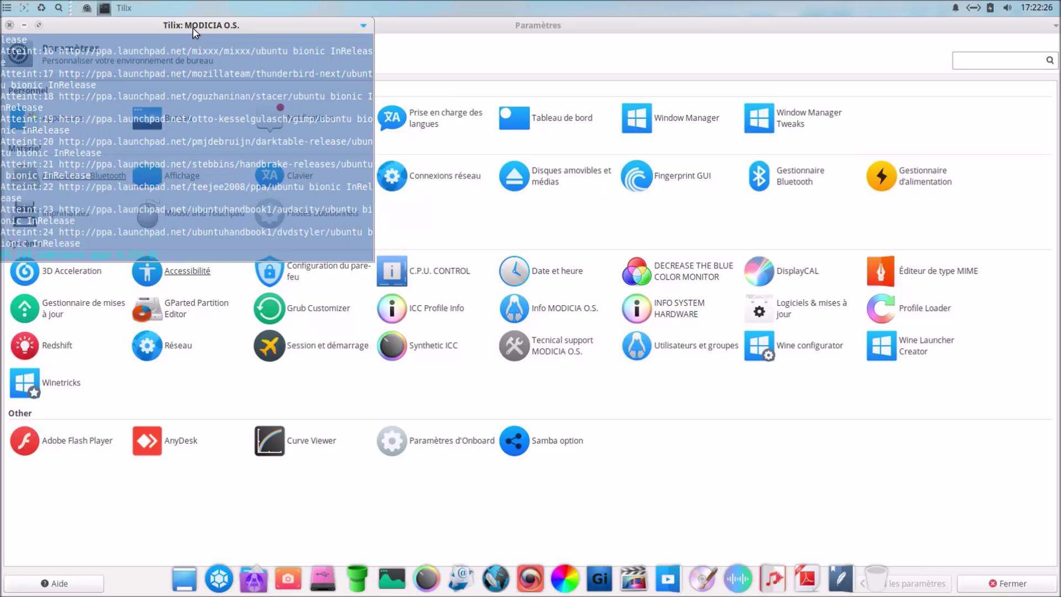
double_click(193, 27)
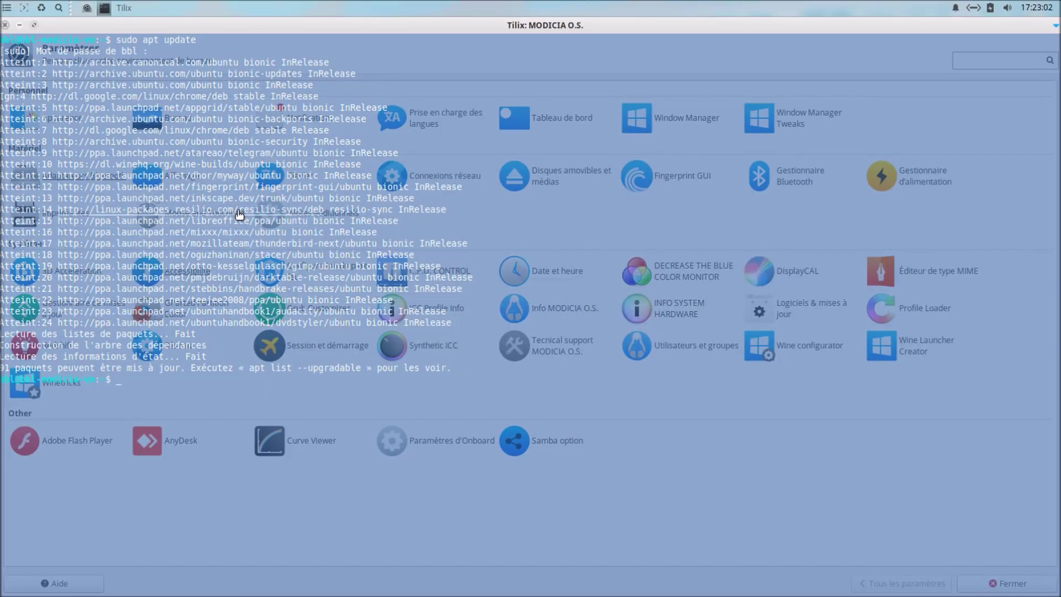
Run sudo apt upgrade in the terminal and confirm the package installation with "o"
key("Up")
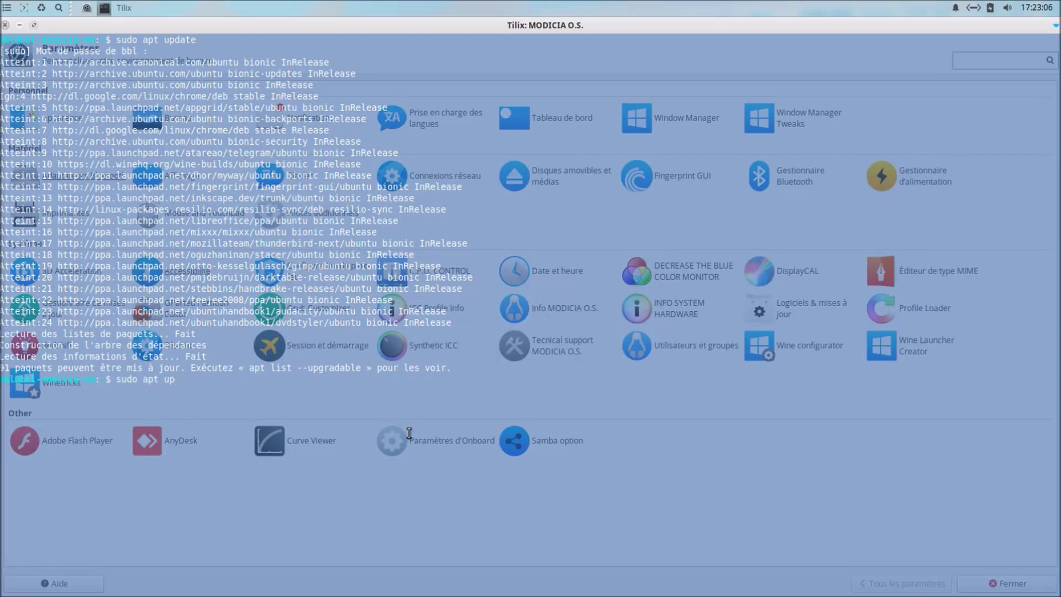
key("Return")
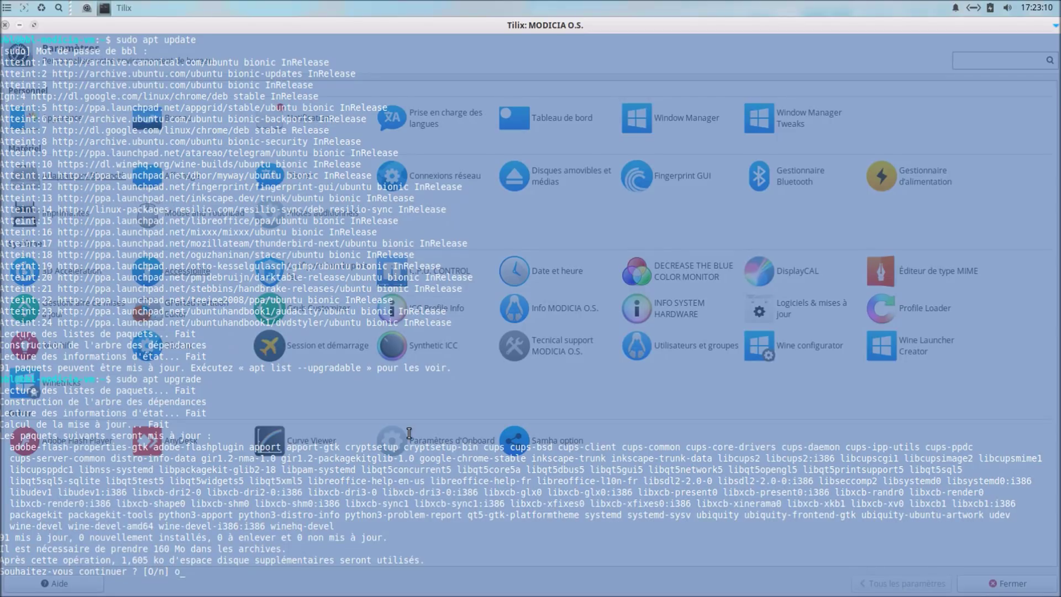
key("Return")
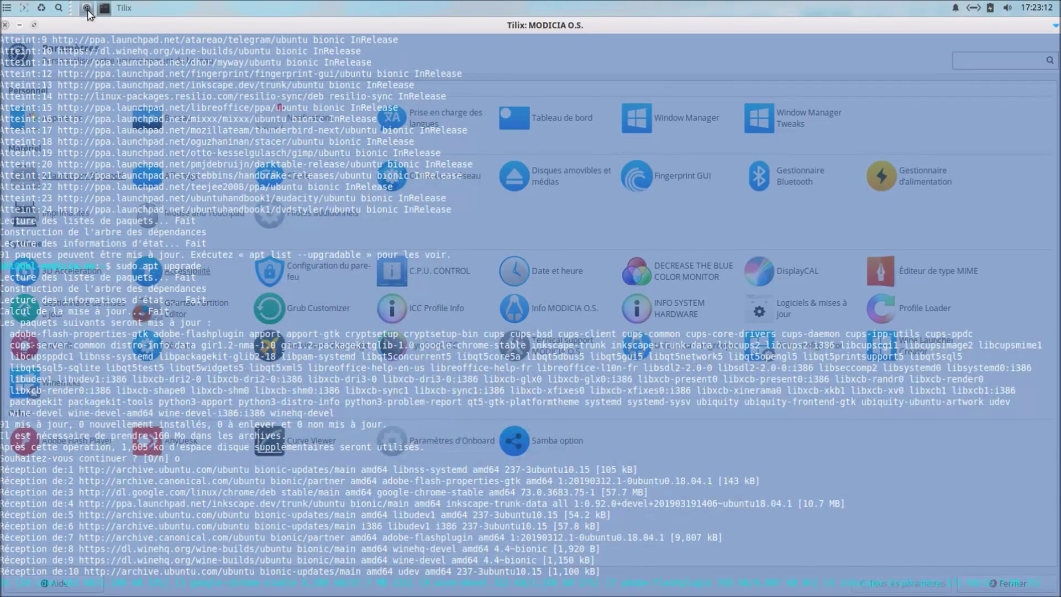
Return to the Paramètres window and view the Info MODICIA O.S. web page and the INFO SYSTEM HARDWARE report, closing each
left_click(87, 8)
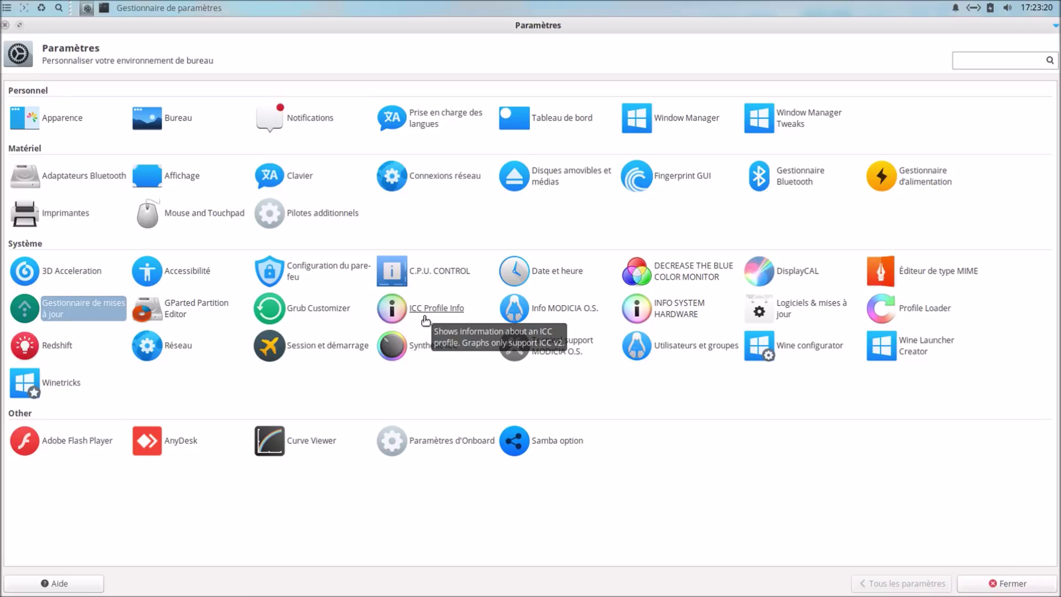
left_click(563, 315)
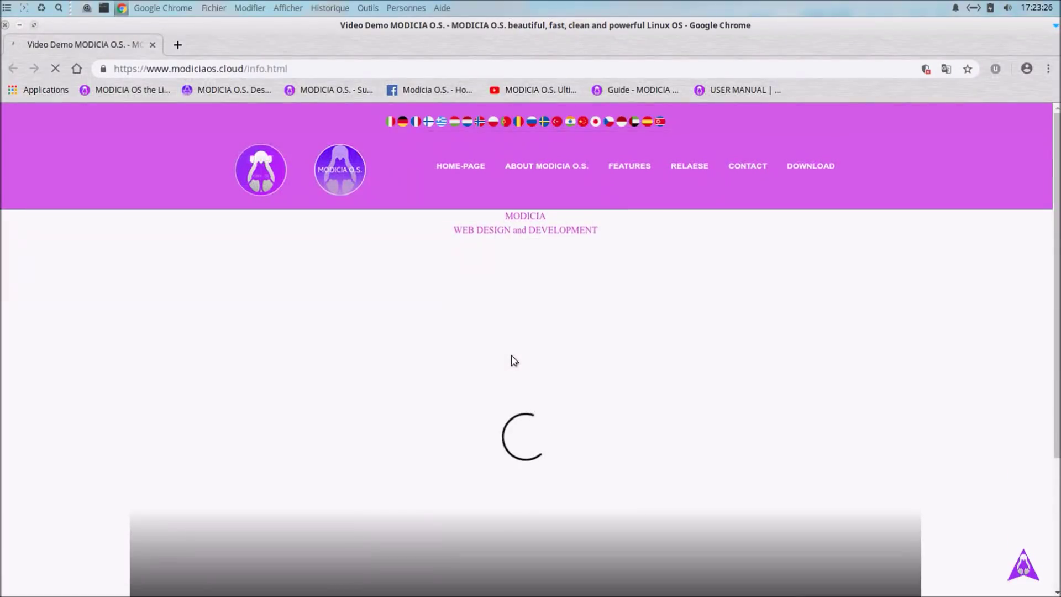
left_click(6, 26)
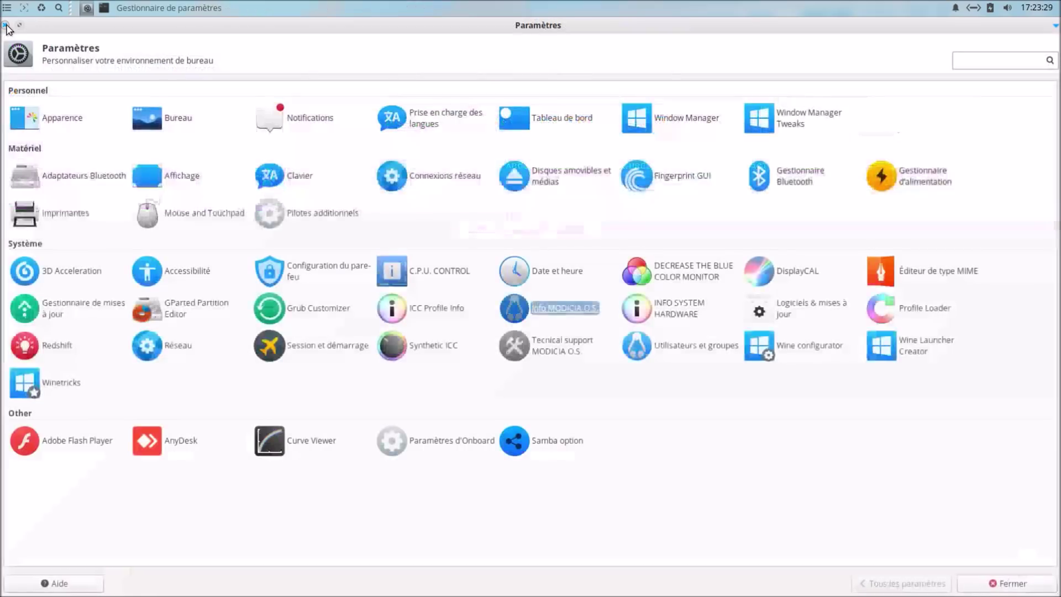
left_click(681, 321)
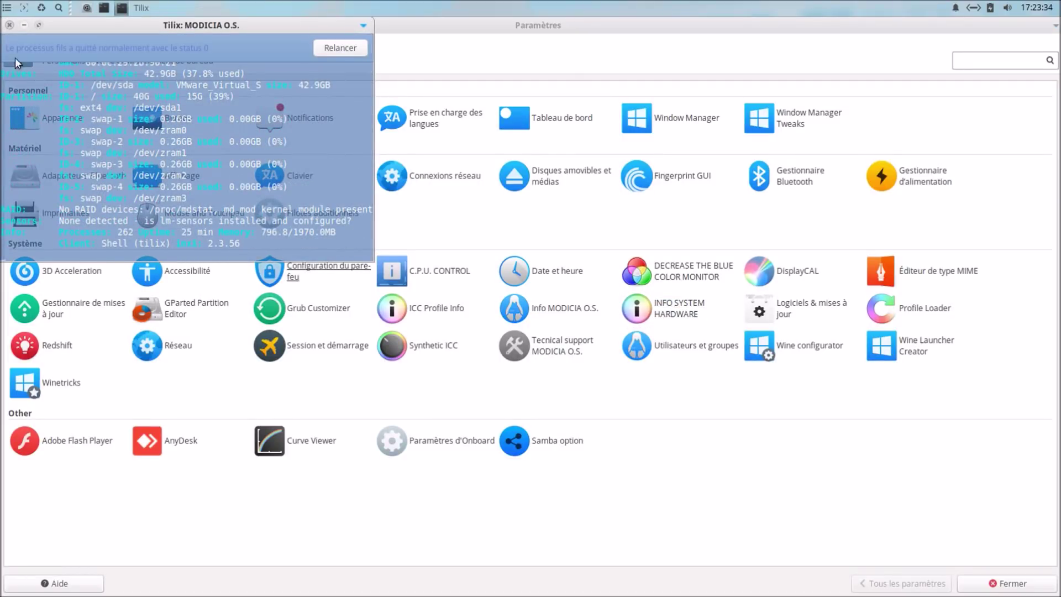
left_click(10, 25)
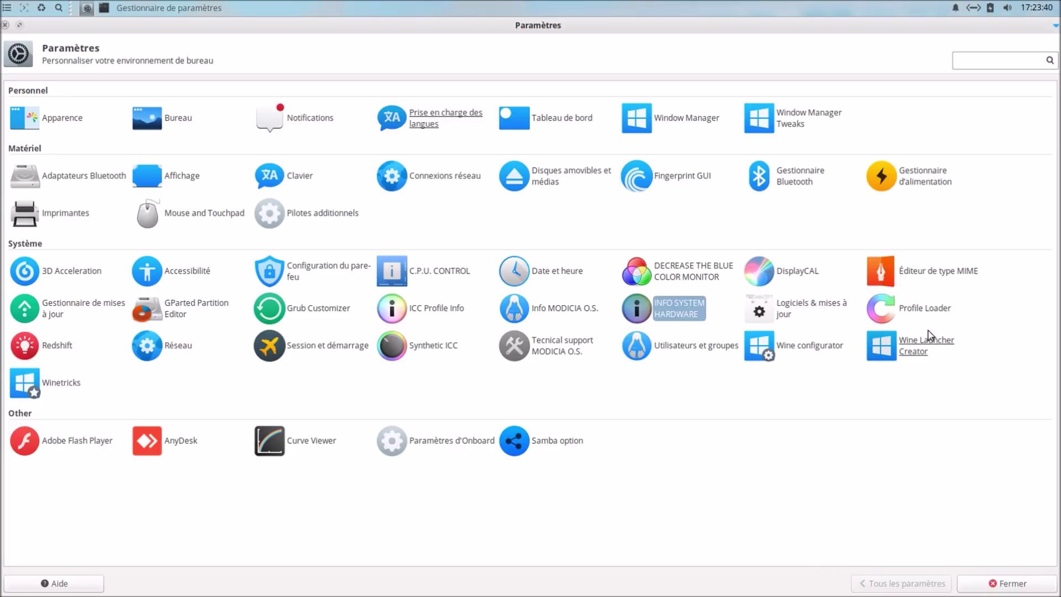
Start Redshift and choose Lancement automatique from its indicator's options
left_click(50, 350)
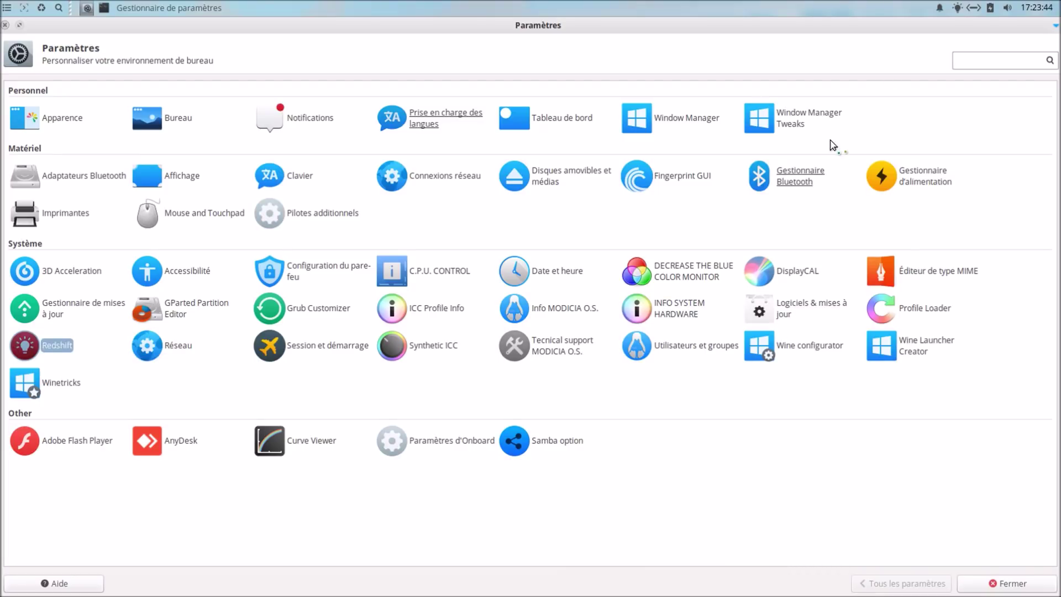
right_click(957, 10)
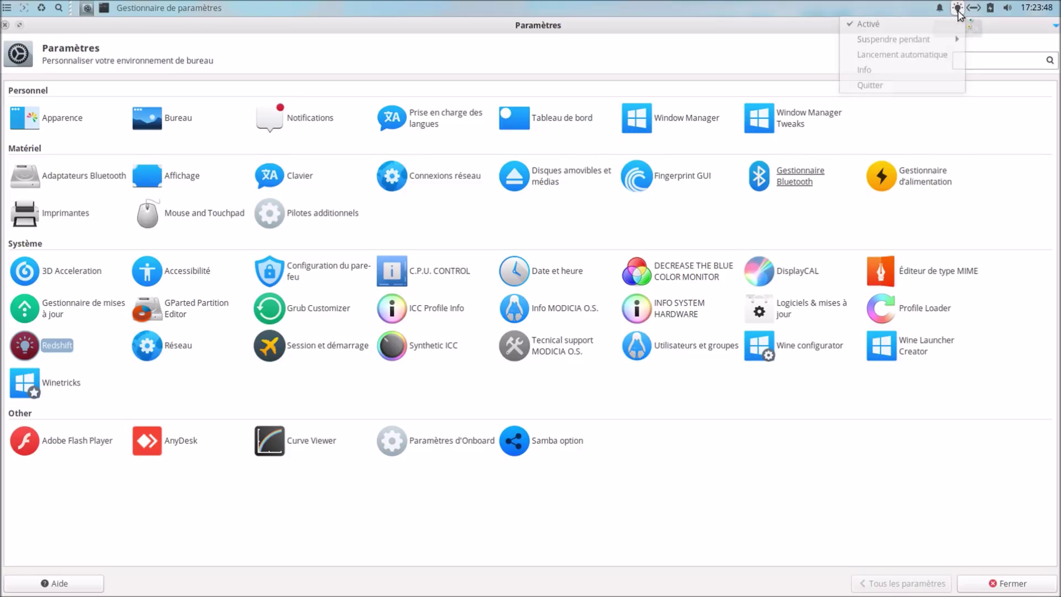
left_click(939, 55)
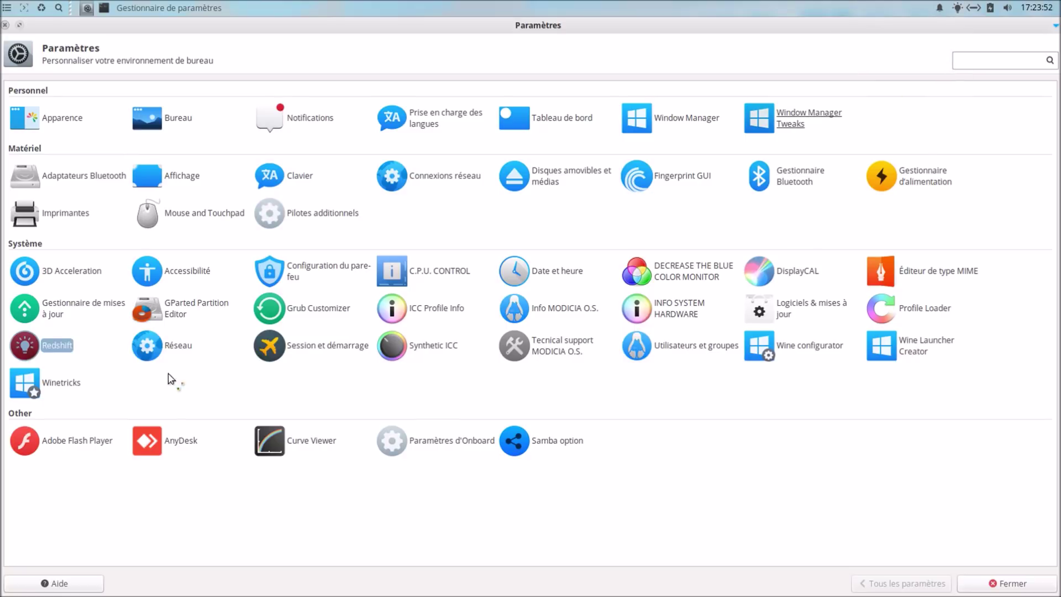
Open Session et démarrage and review the applications listed under Démarrage automatique d'application
left_click(318, 347)
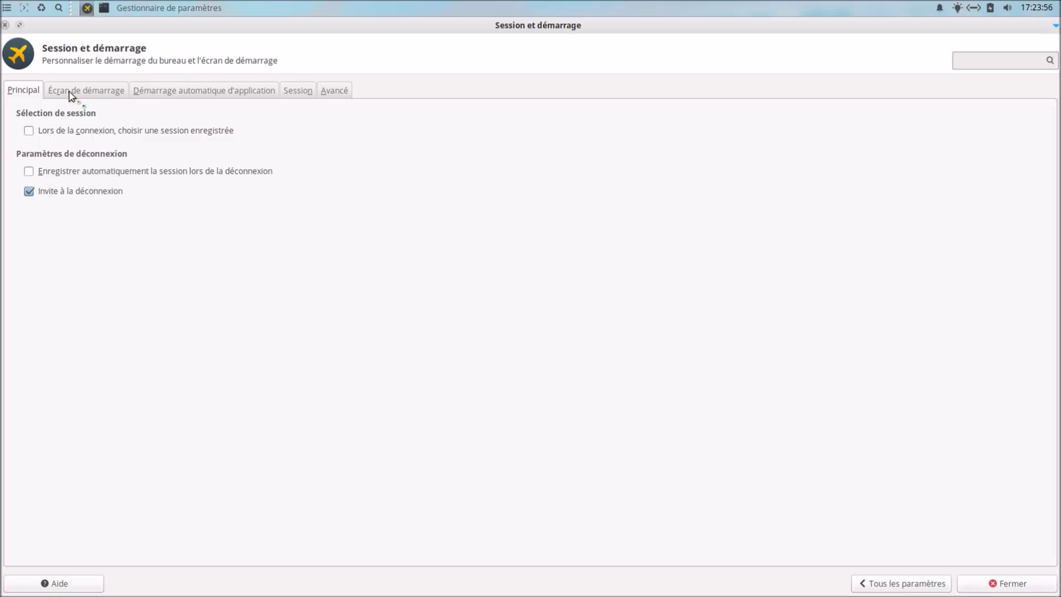
left_click(71, 93)
left_click(150, 91)
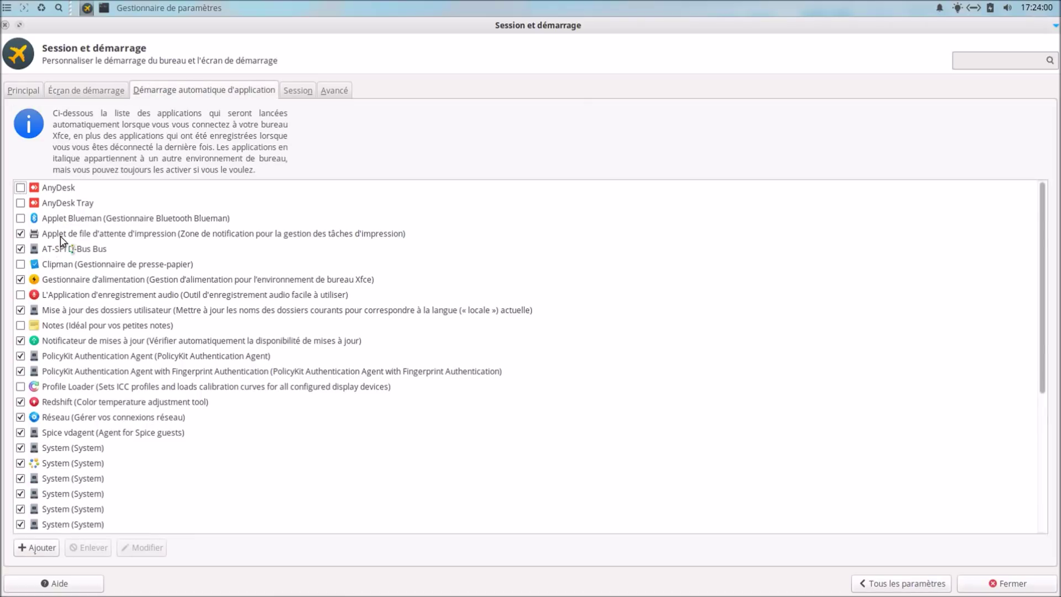
scroll(131, 407, "down", 1)
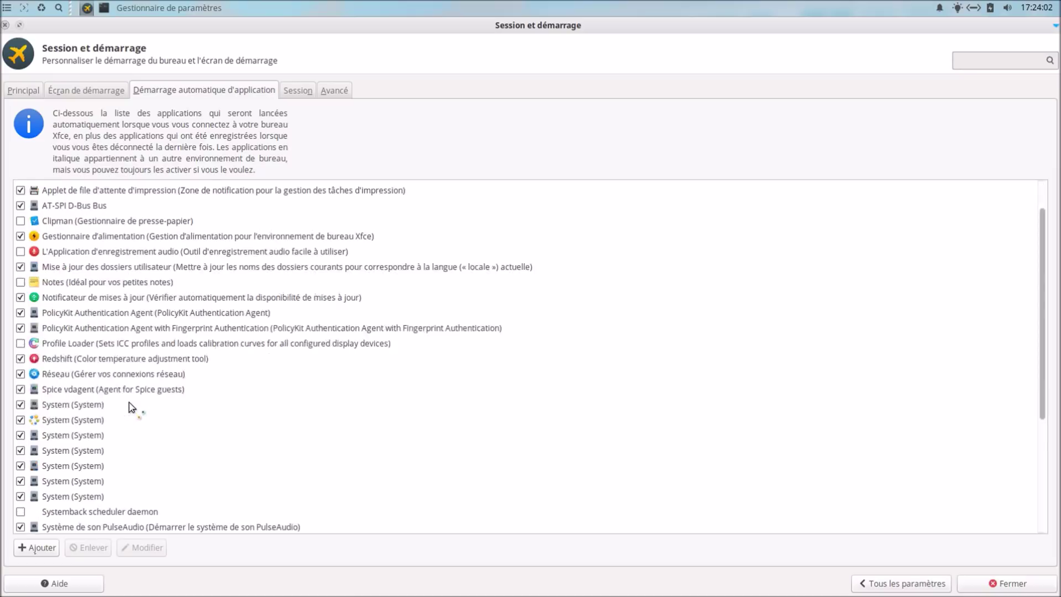
scroll(131, 407, "down", 4)
scroll(131, 407, "up", 3)
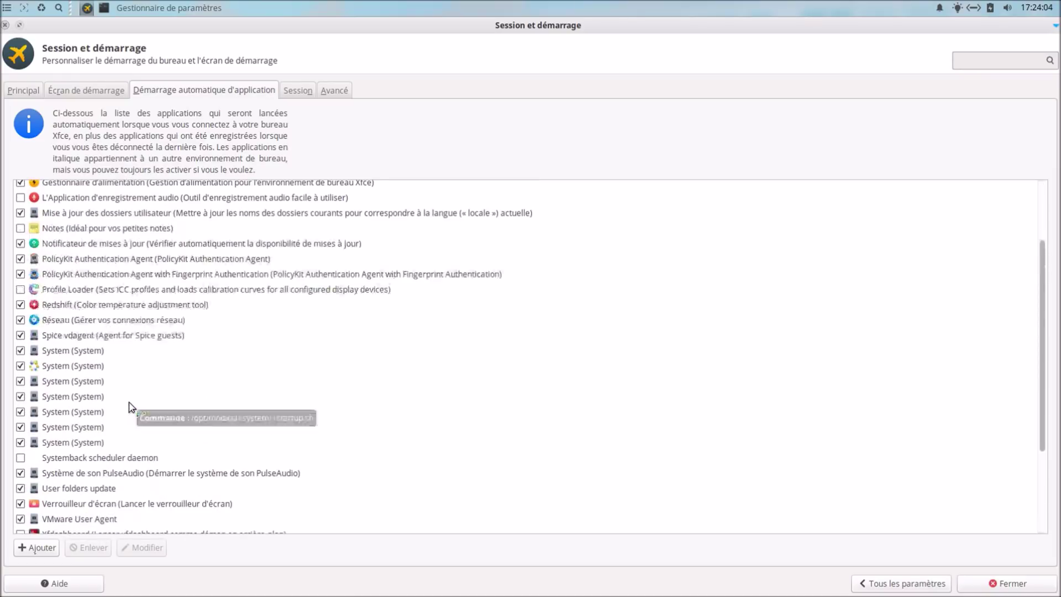
Open the third System autostart entry for editing, read through its full Commande path, and look over the autostart list again
left_click(80, 382)
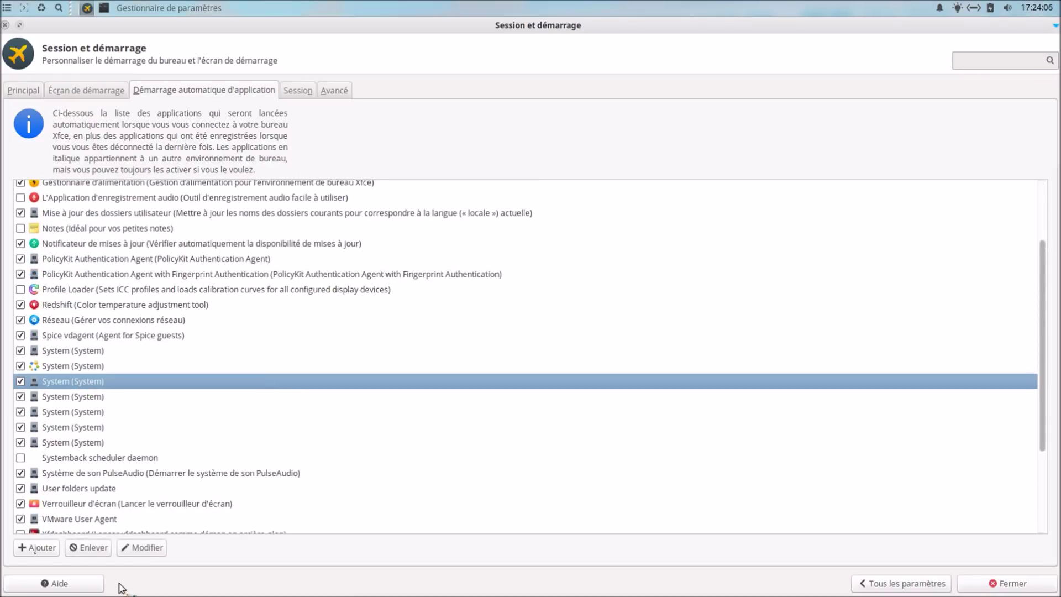
left_click(132, 549)
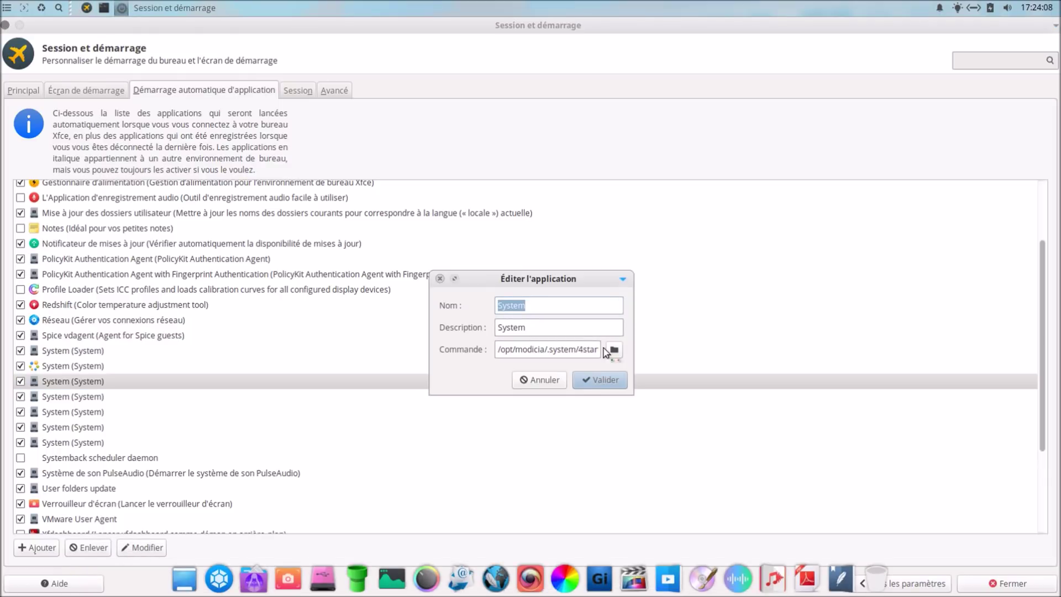
key("Right")
key("Right")
key("Right")
key("Right")
key("Right")
key("Right")
key("Right")
key("Right")
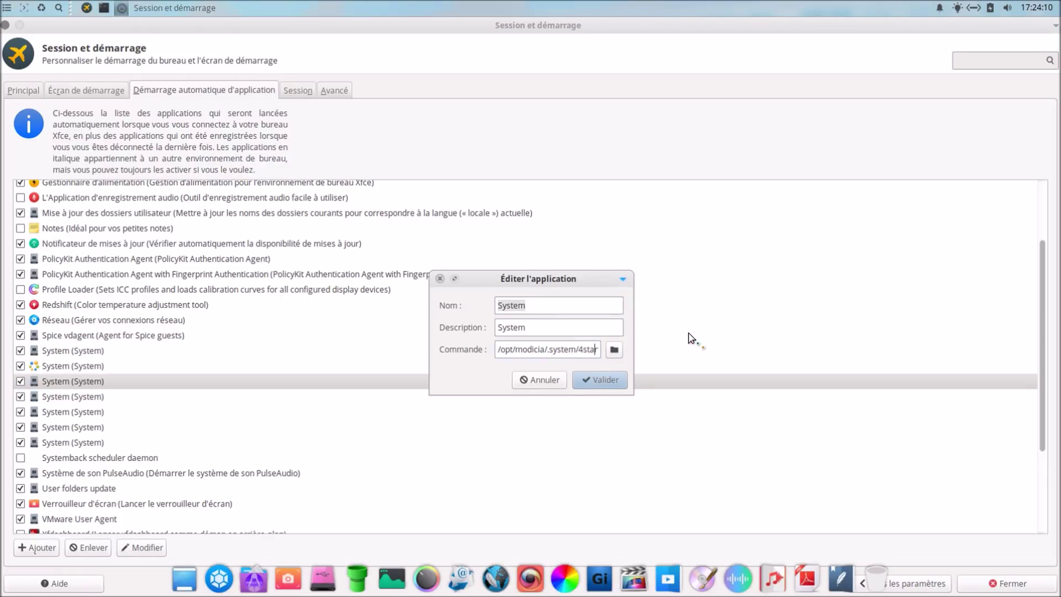
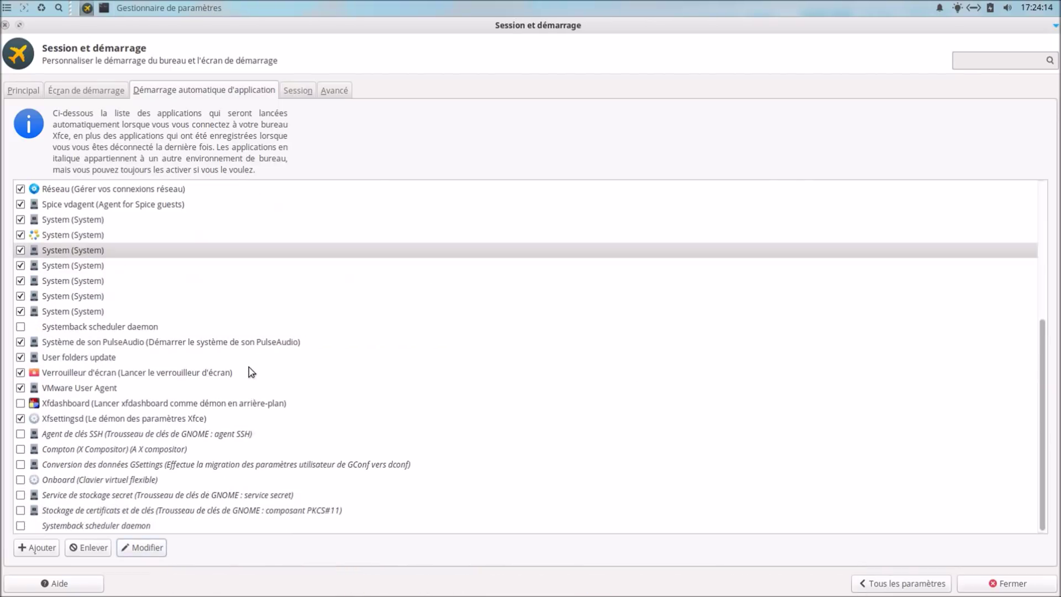
scroll(251, 372, "up", 5)
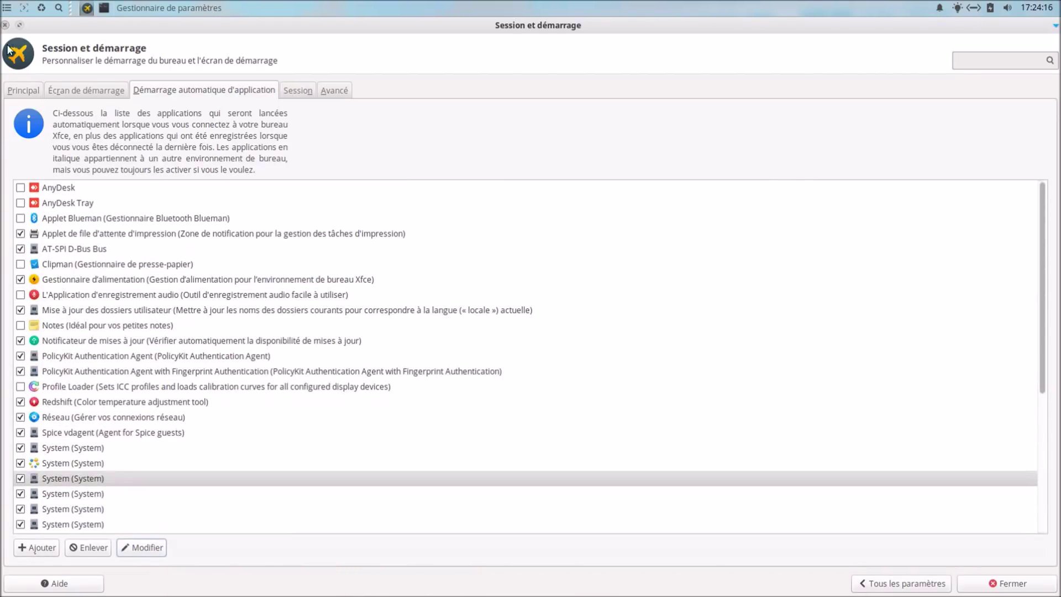
Leave Session et démarrage, close the settings manager, and restore the terminal window from its maximized size
left_click(877, 585)
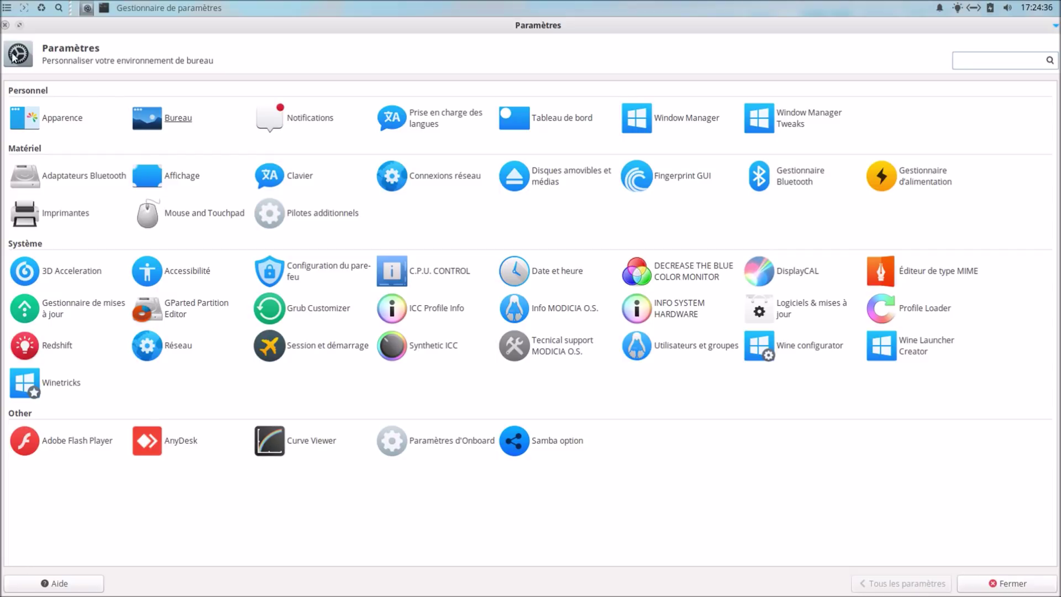
left_click(5, 25)
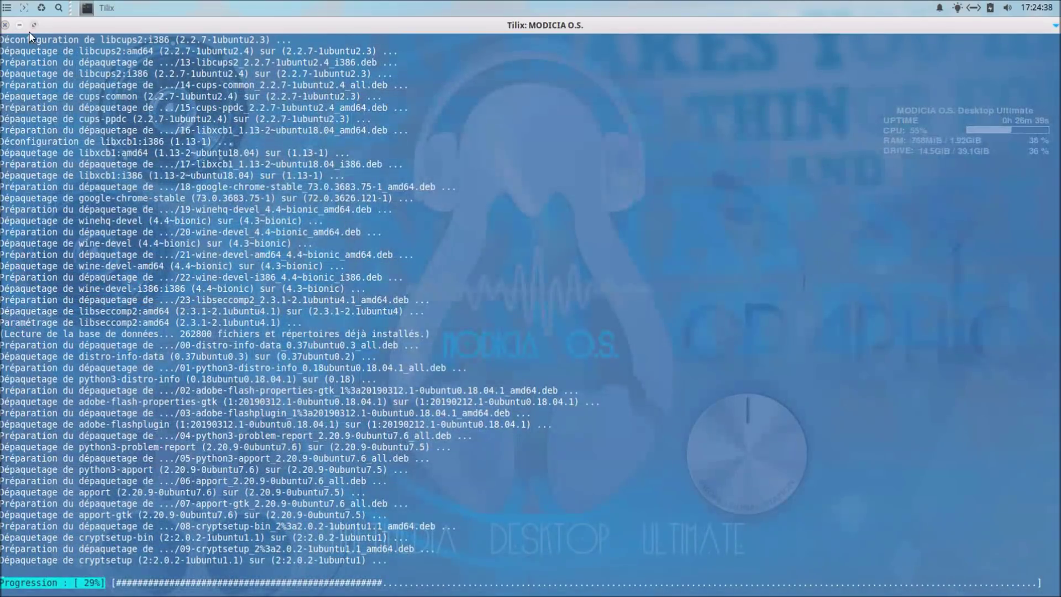
left_click(34, 25)
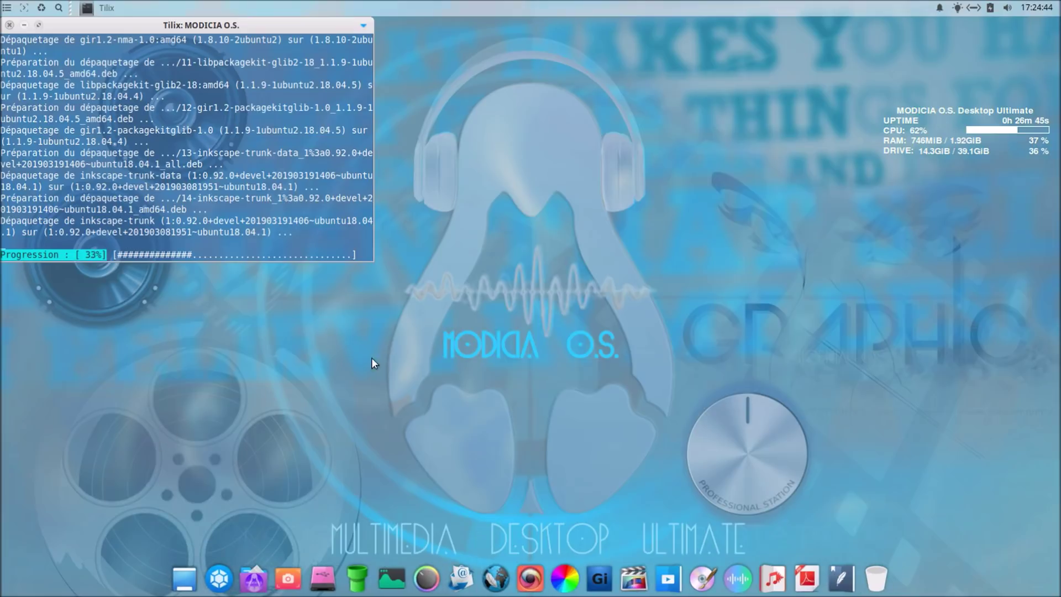
Browse the Audio, Accessoires and CAD - 3D Modeling categories of the Whisker application menu, and dismiss it
left_click(7, 8)
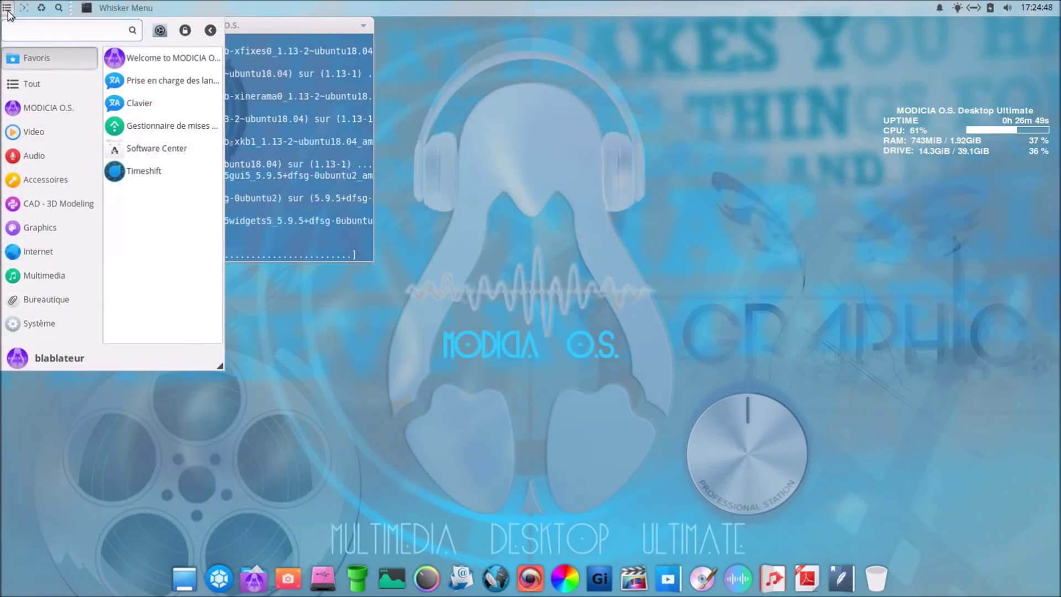
left_click(41, 154)
left_click(44, 180)
left_click(50, 202)
left_click(490, 230)
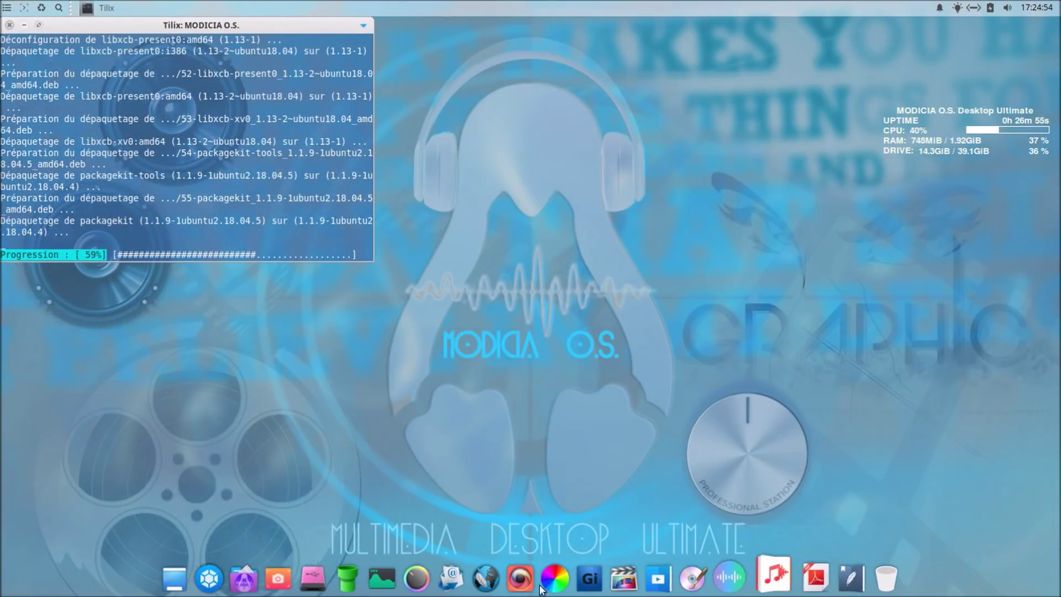
View the Applications list in the desktop's context options, and dismiss it
right_click(527, 186)
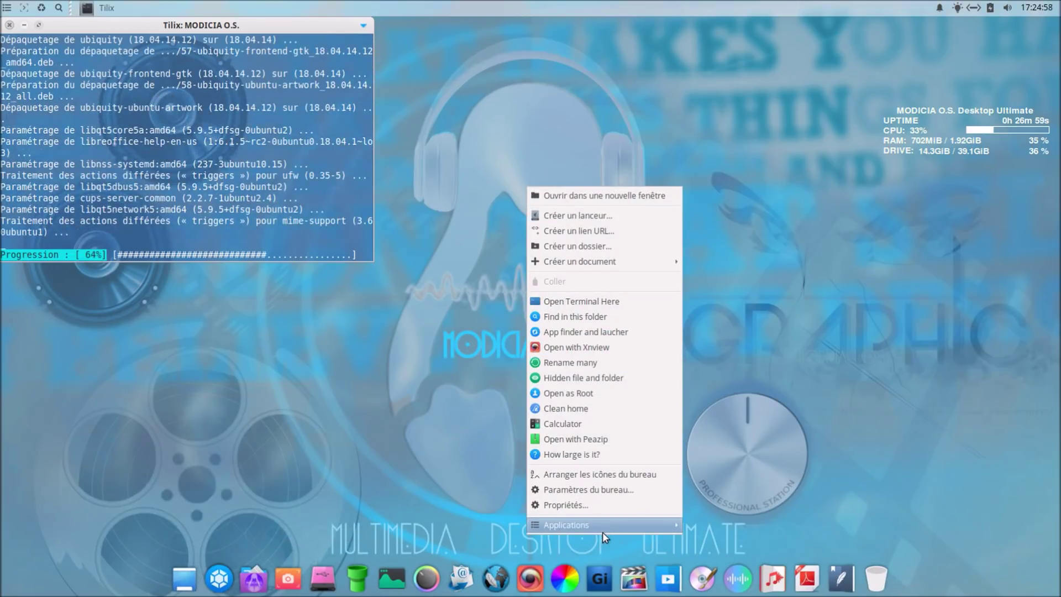
mouse_move(602, 532)
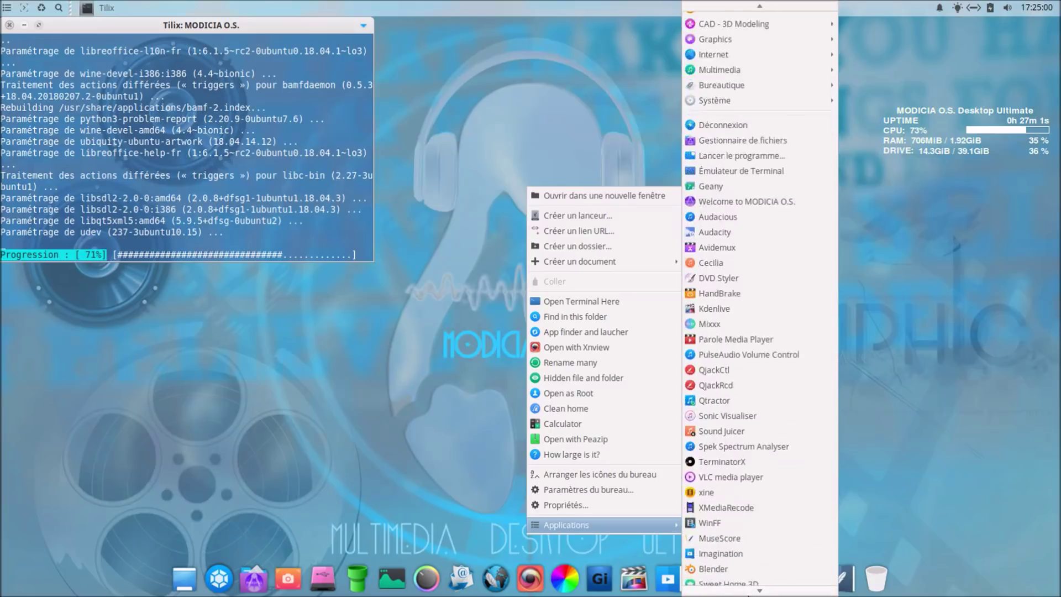
left_click(358, 386)
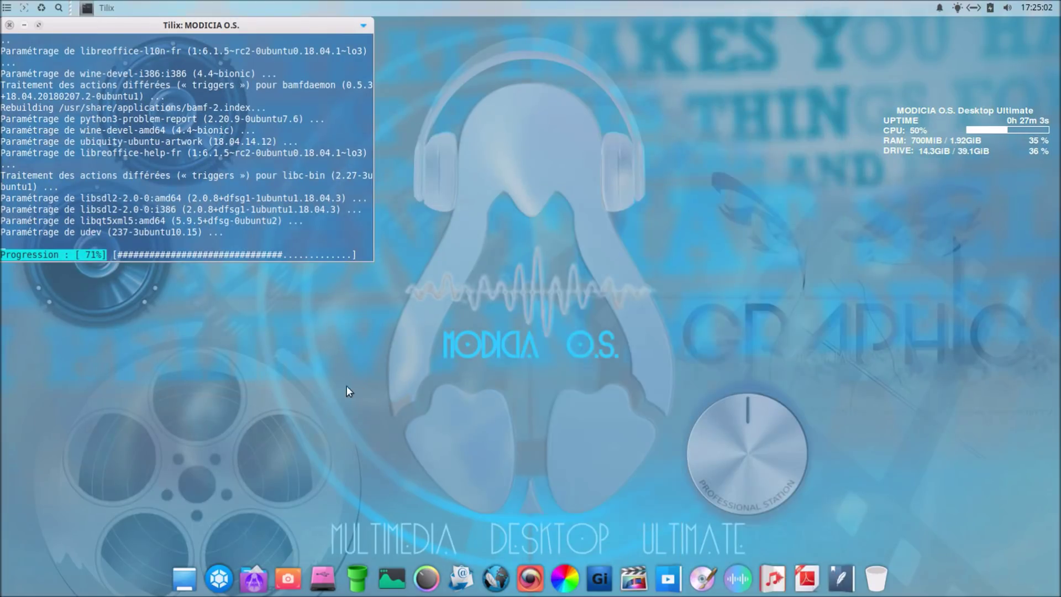
Look through the pages of installed applications in the full-screen launcher, and close it
left_click(219, 574)
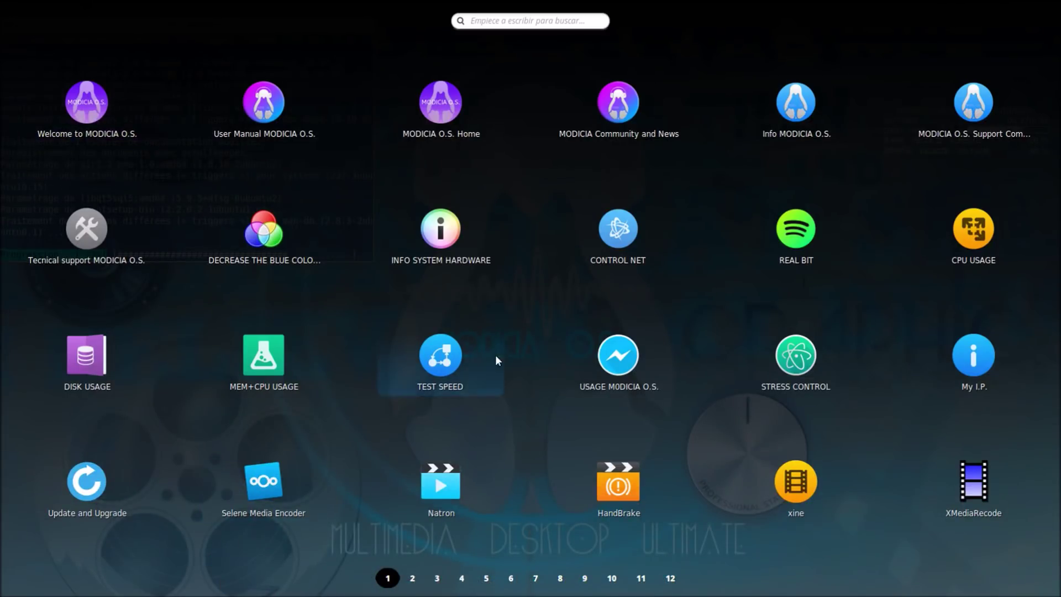
scroll(540, 370, "down", 3)
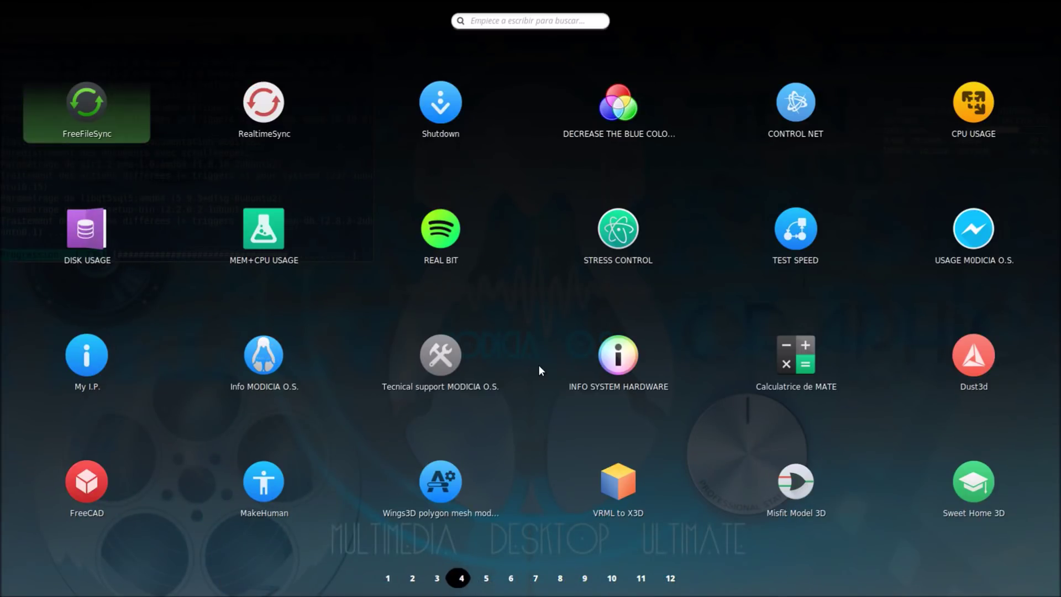
scroll(538, 365, "down", 2)
scroll(539, 366, "up", 1)
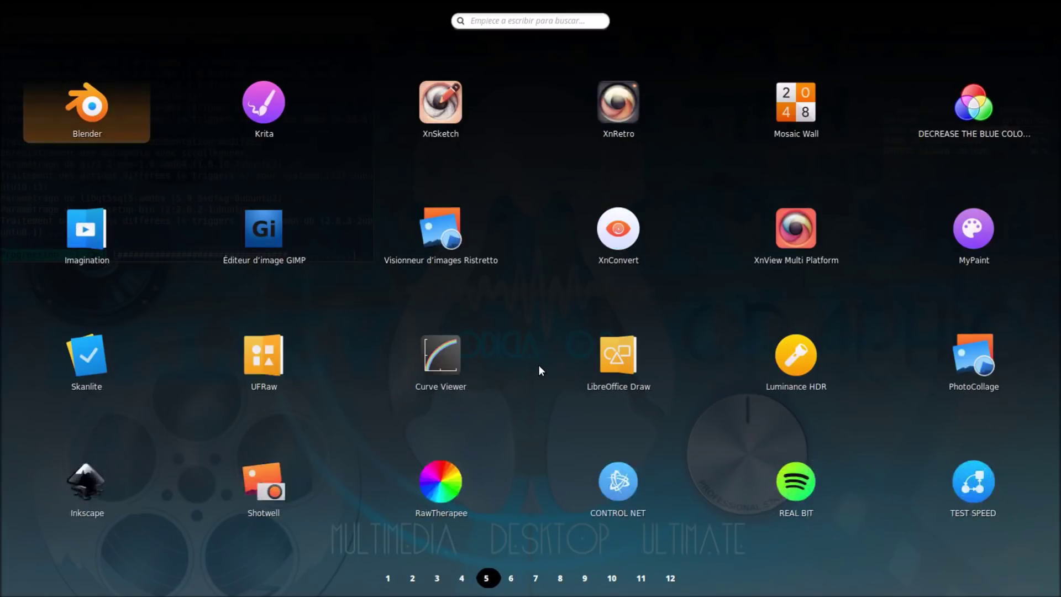
scroll(538, 364, "down", 1)
scroll(563, 231, "down", 1)
scroll(562, 231, "down", 5)
scroll(562, 231, "down", 2)
scroll(562, 231, "up", 5)
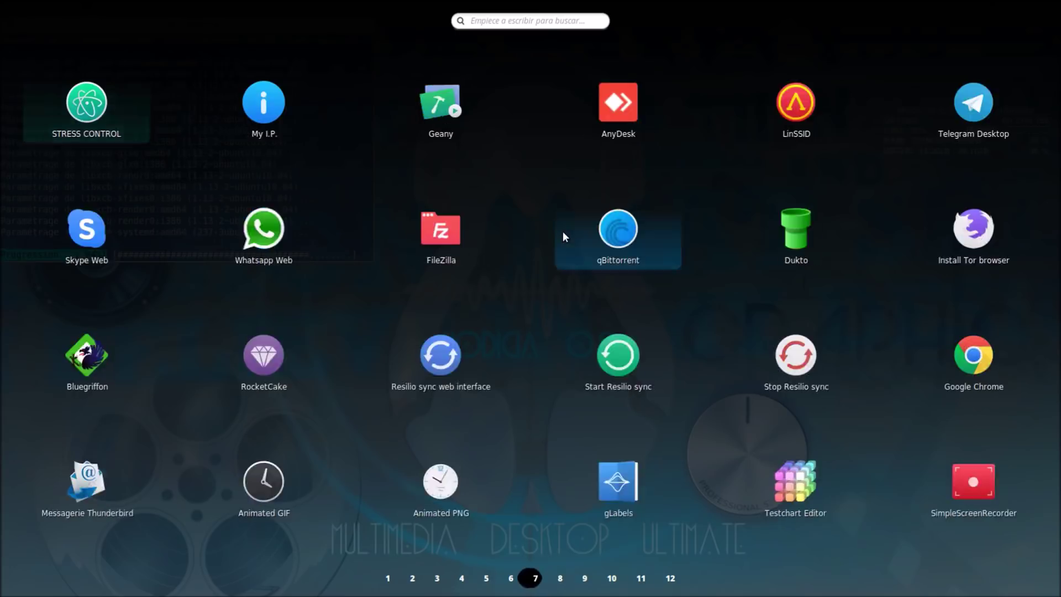
scroll(563, 231, "up", 6)
left_click(518, 248)
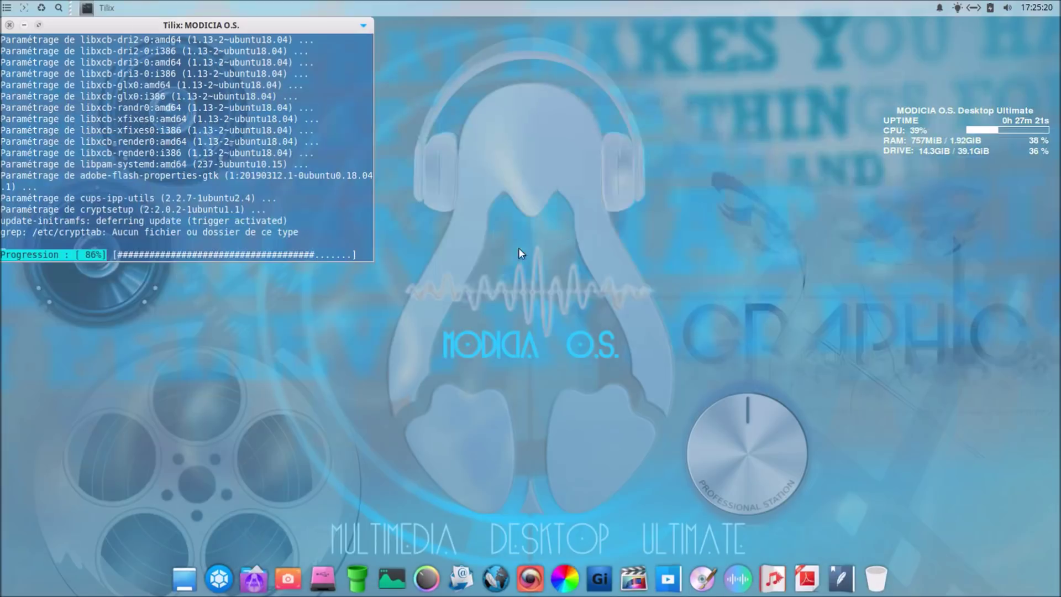
Search the full-screen launcher for "gim" and for "disk", clearing each query
left_click(224, 582)
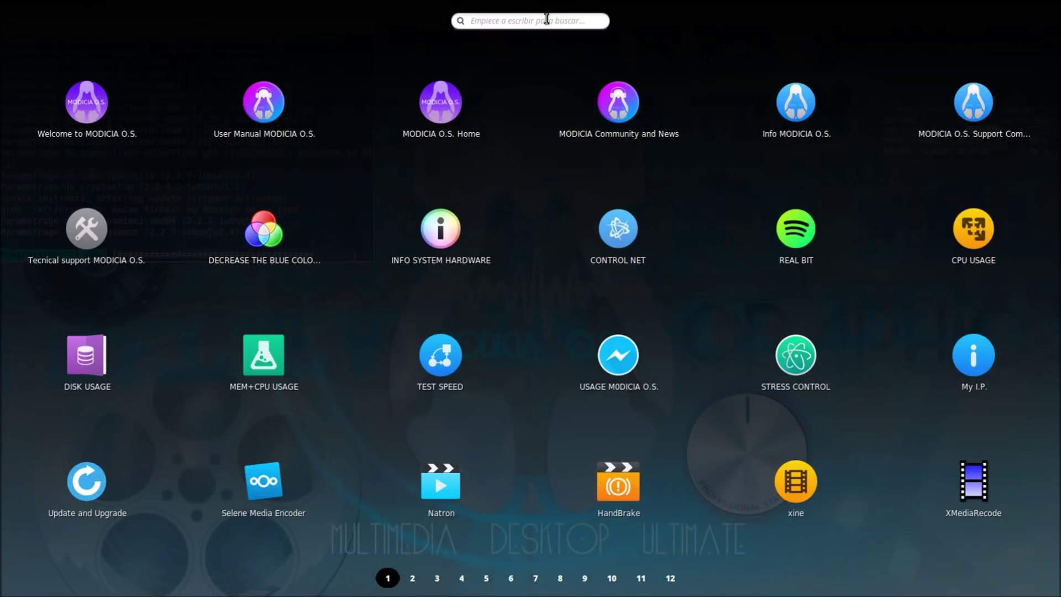
type("gim")
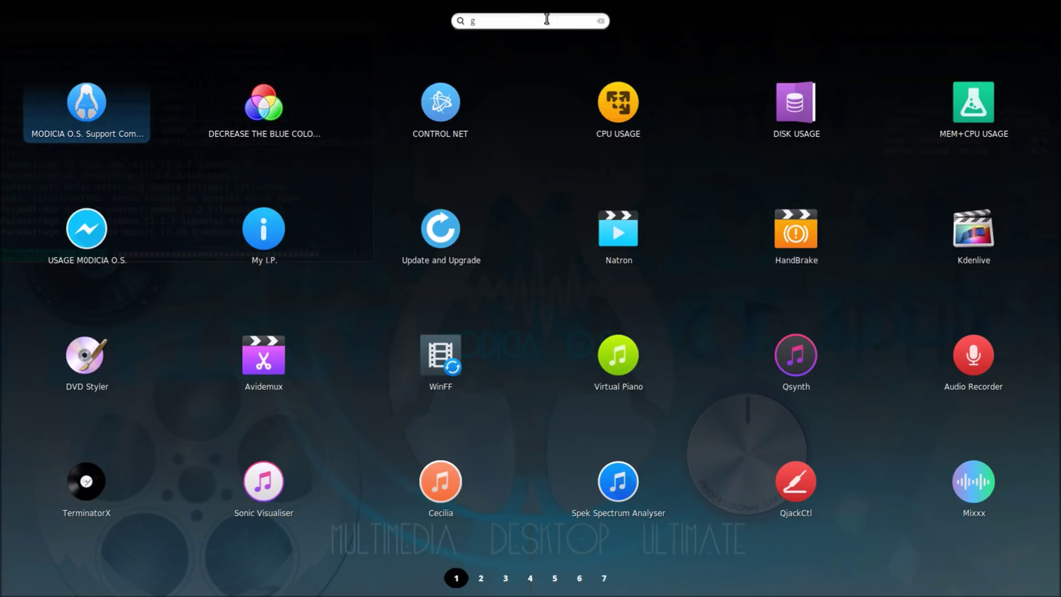
key("BackSpace")
key("BackSpace")
key("BackSpace")
type("disk")
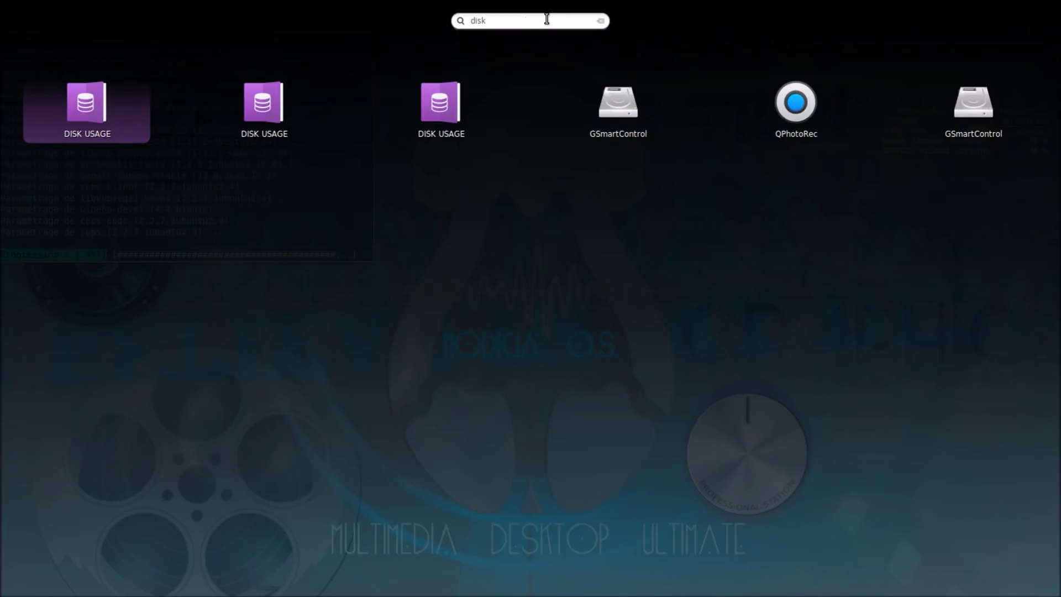
key("BackSpace")
key("BackSpace")
key("BackSpace")
key("BackSpace")
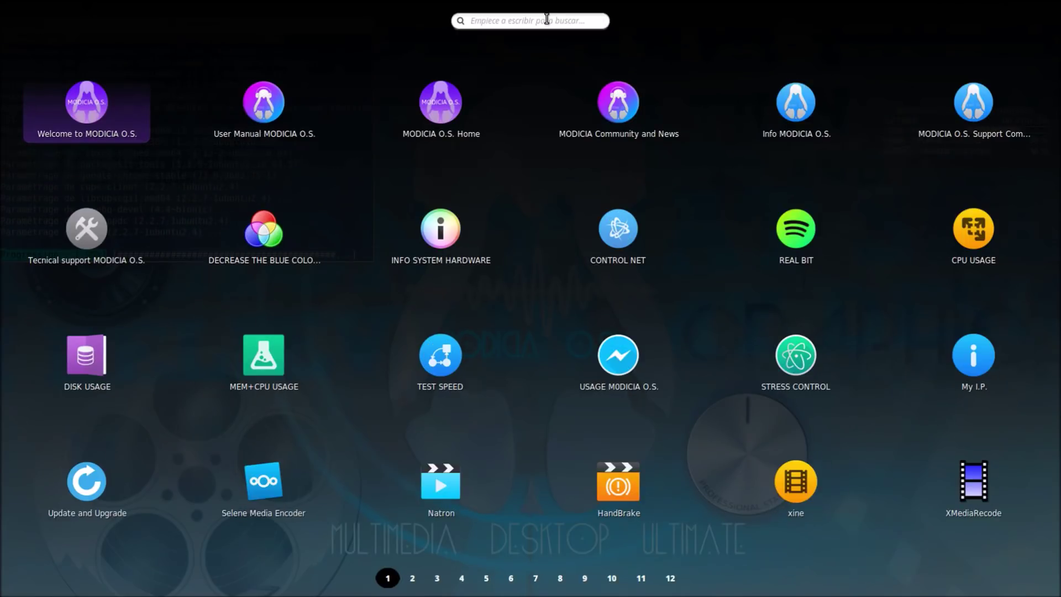
Search the launcher for "gpa", clear the query, and close the launcher
type("gpa")
key("BackSpace")
key("BackSpace")
key("BackSpace")
key("Escape")
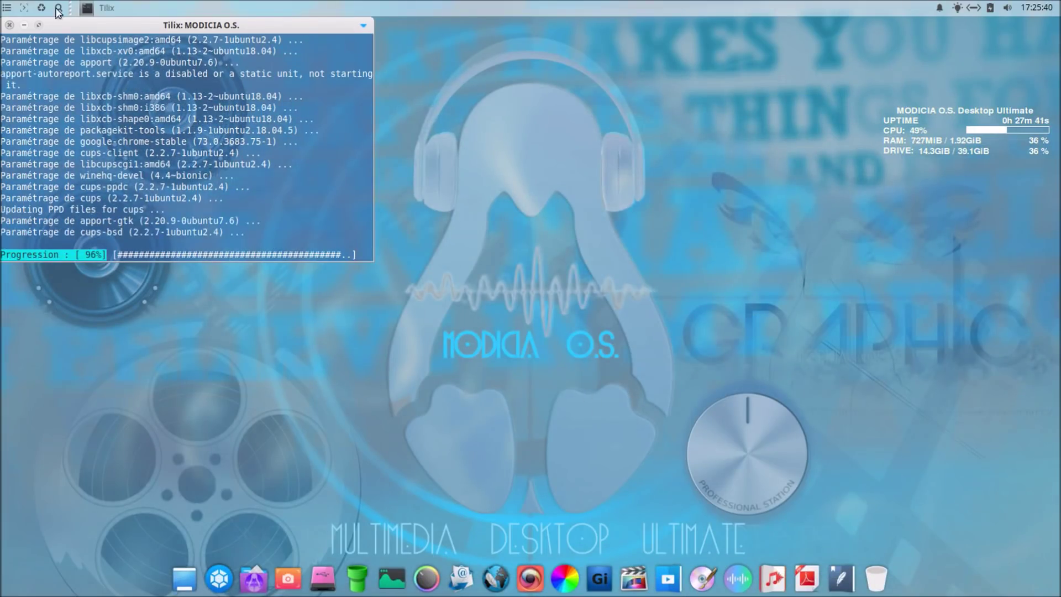
Enlarge the Whisker application menu and review all entries in its MODICIA O.S. category
left_click(6, 10)
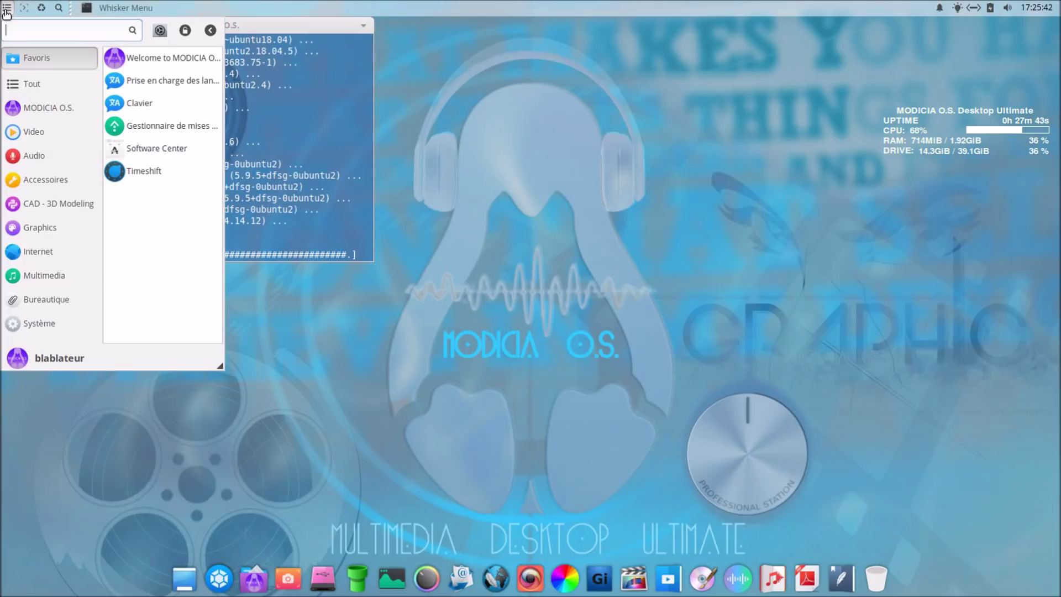
left_click(34, 109)
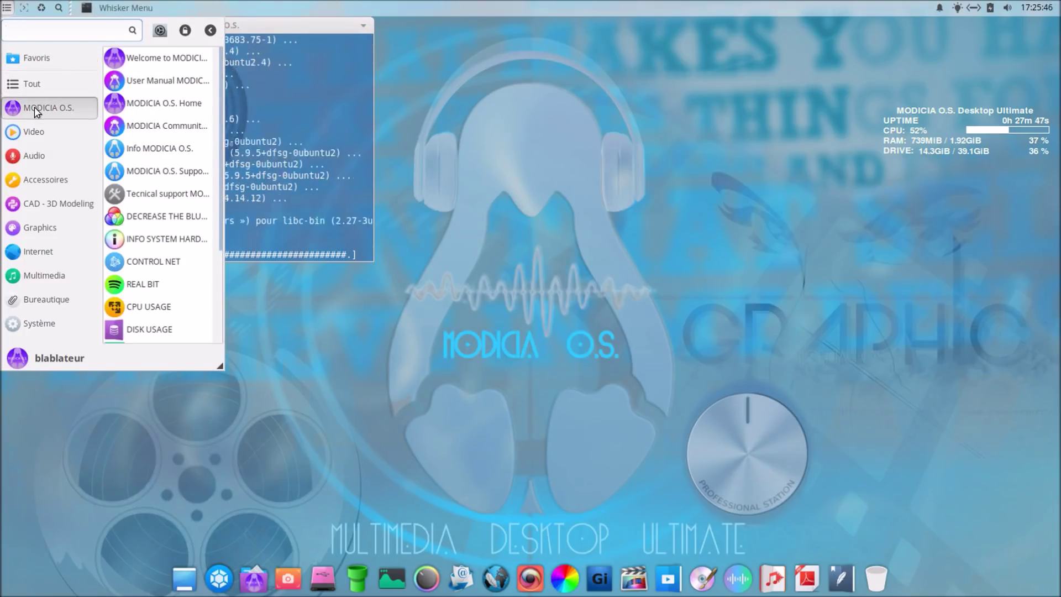
left_click_drag(224, 370, 381, 446)
scroll(213, 307, "down", 2)
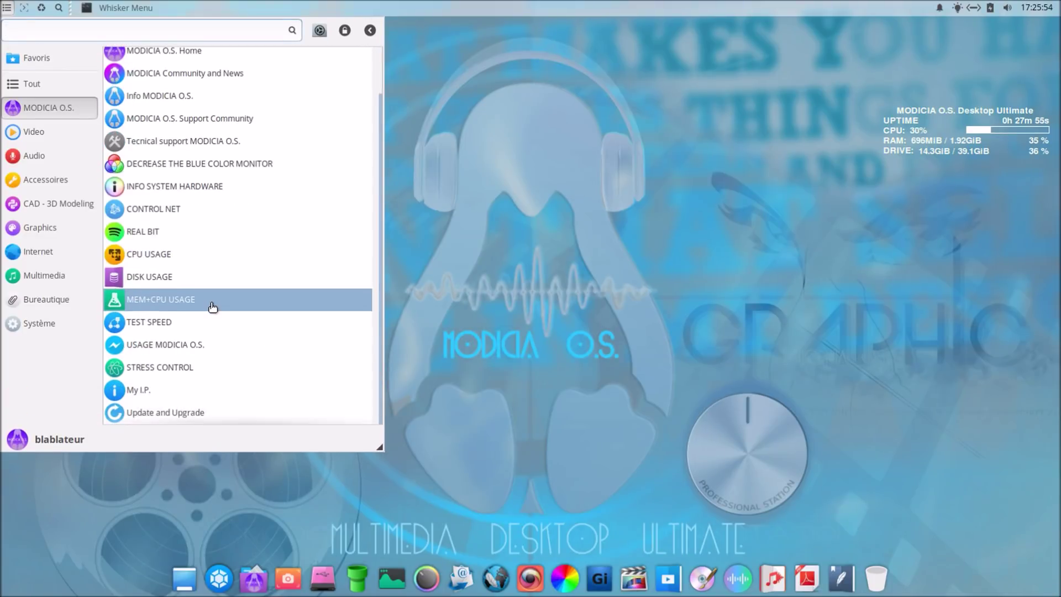
scroll(213, 308, "up", 2)
scroll(214, 308, "down", 1)
scroll(213, 308, "down", 1)
scroll(211, 303, "up", 2)
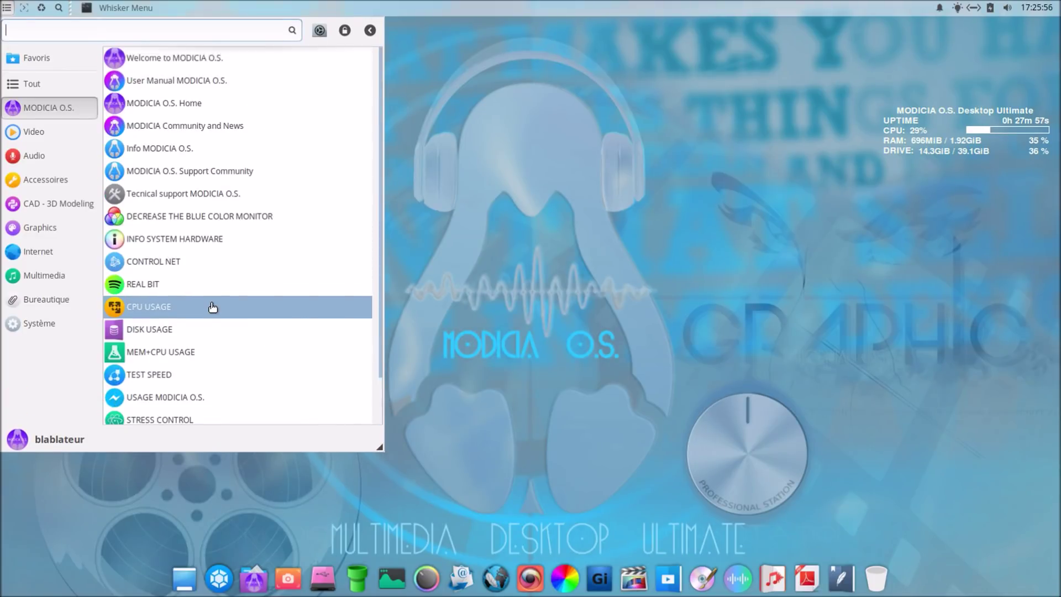
Launch Selene Media Encoder and Natron from the Video application category
left_click(42, 132)
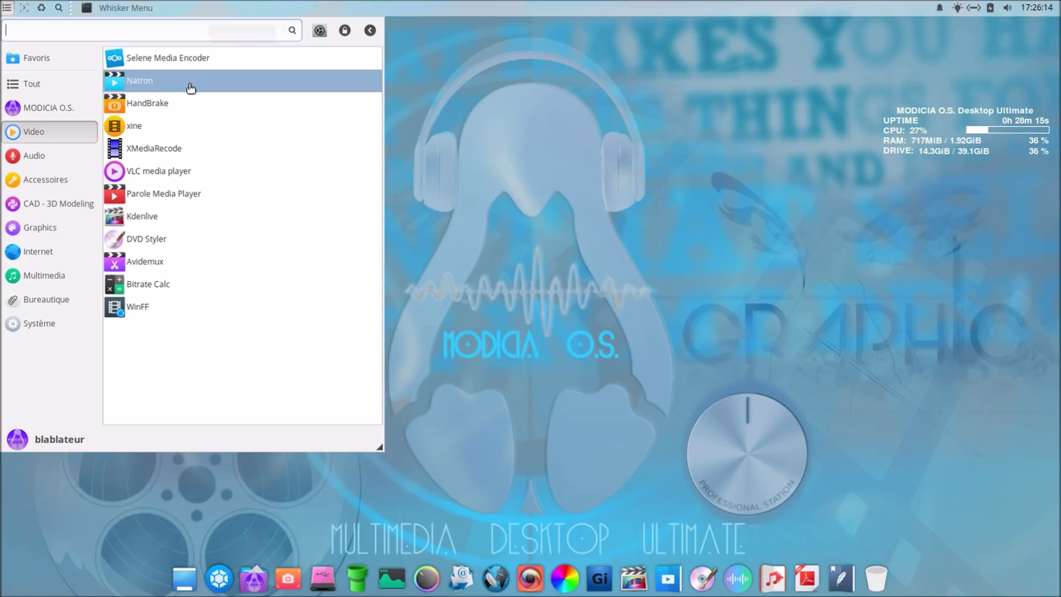
left_click(190, 61)
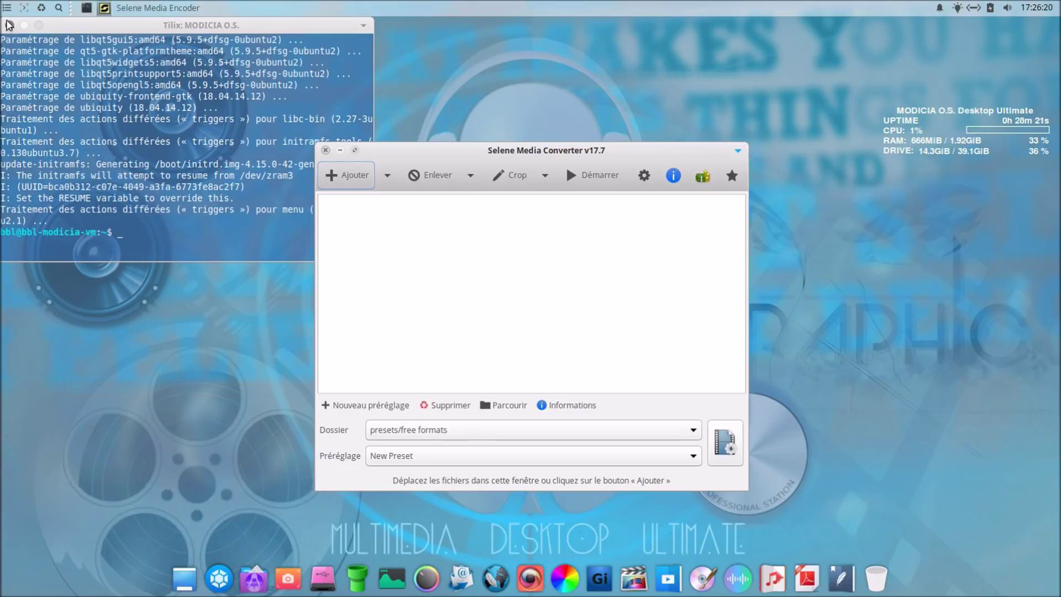
left_click(6, 8)
left_click(31, 130)
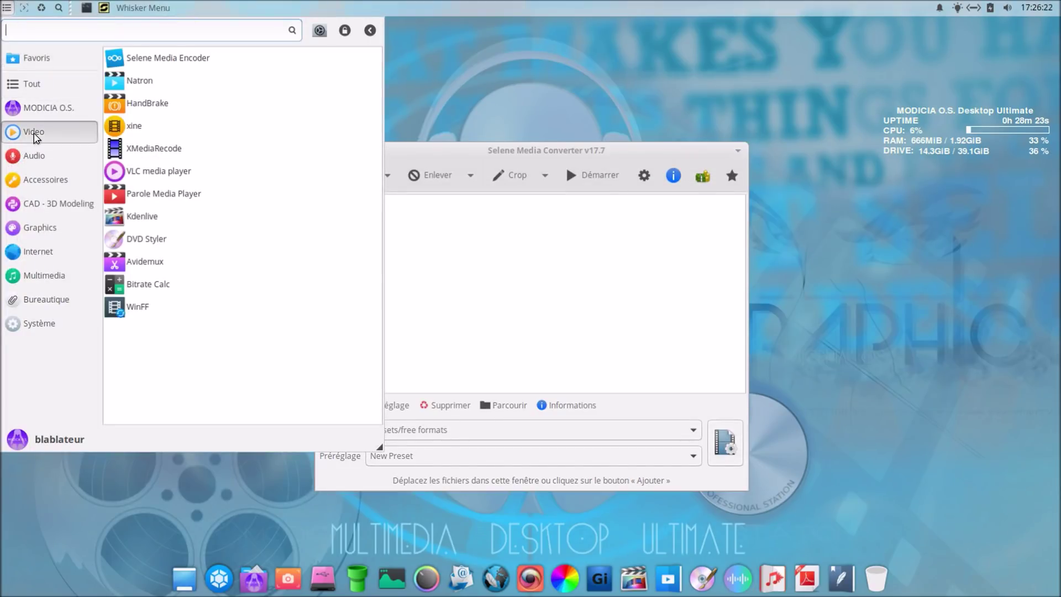
left_click(150, 81)
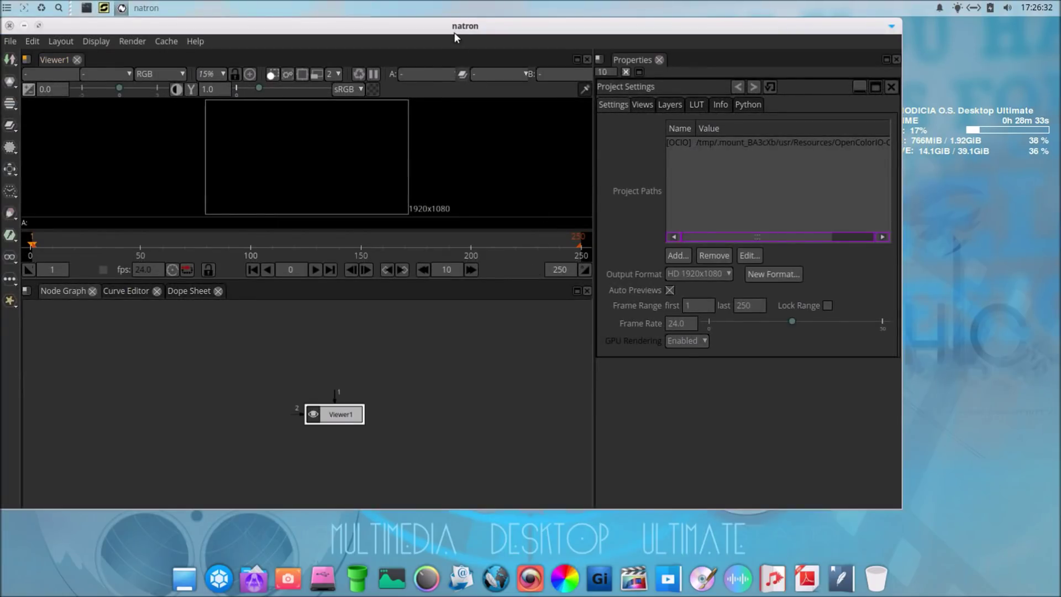
View the About Natron information, then close Natron, discarding the changes to Untitled.ntp
left_click_drag(455, 27, 568, 55)
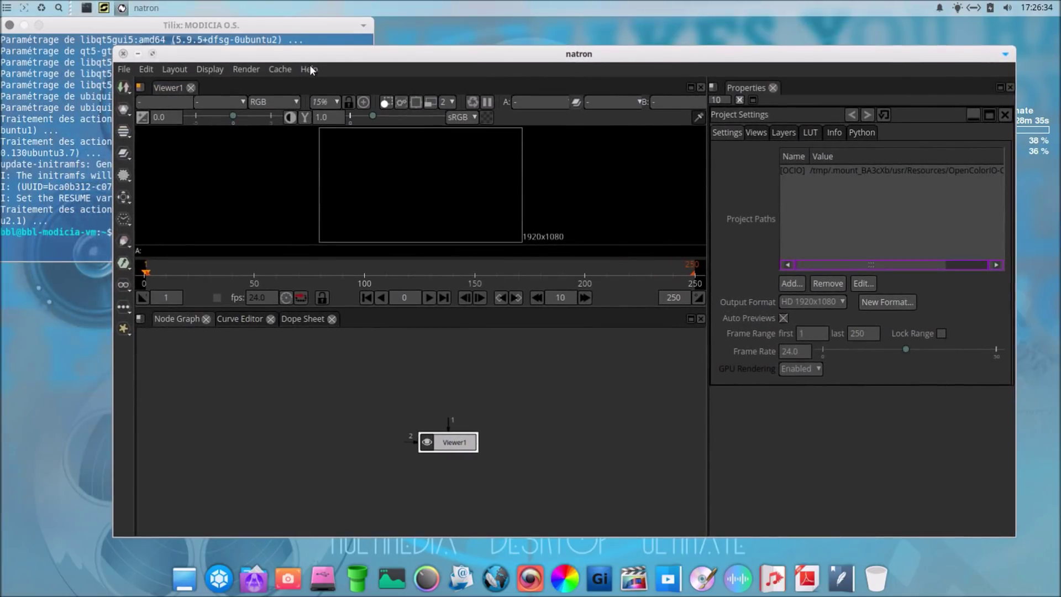
left_click(309, 70)
left_click(331, 151)
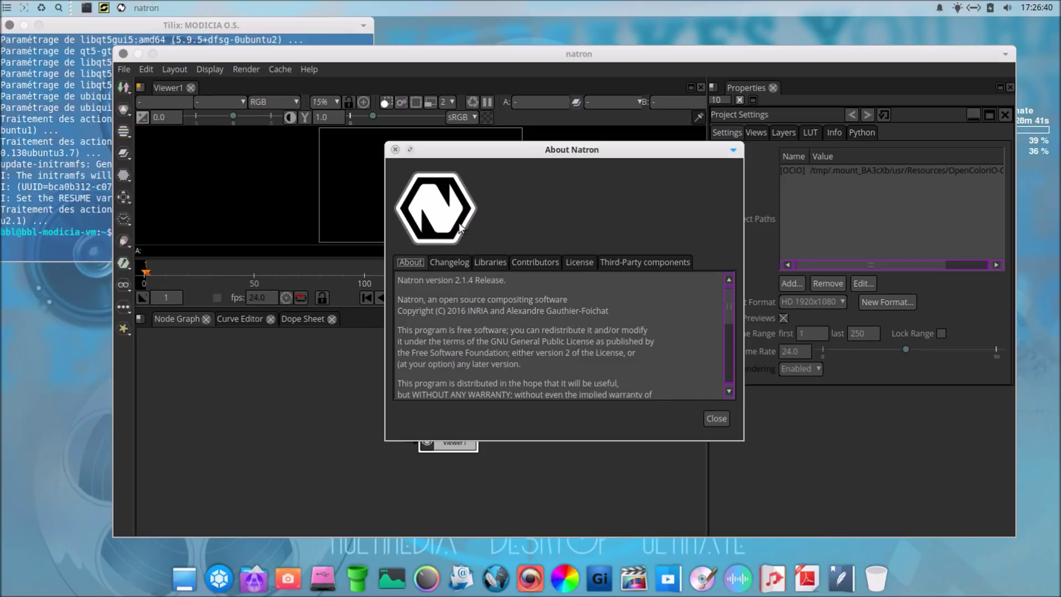
left_click(396, 149)
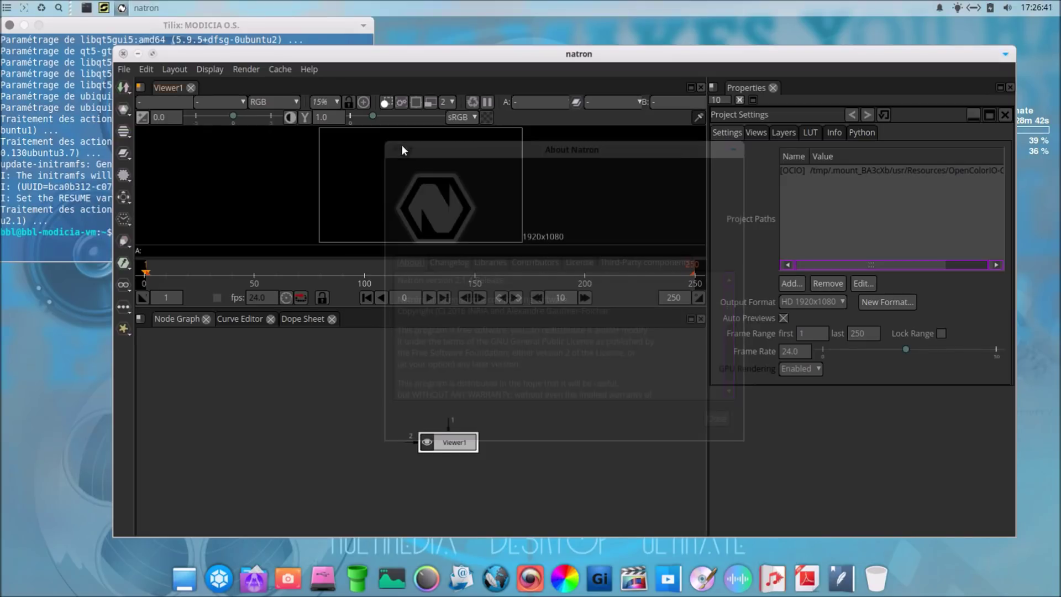
left_click(122, 54)
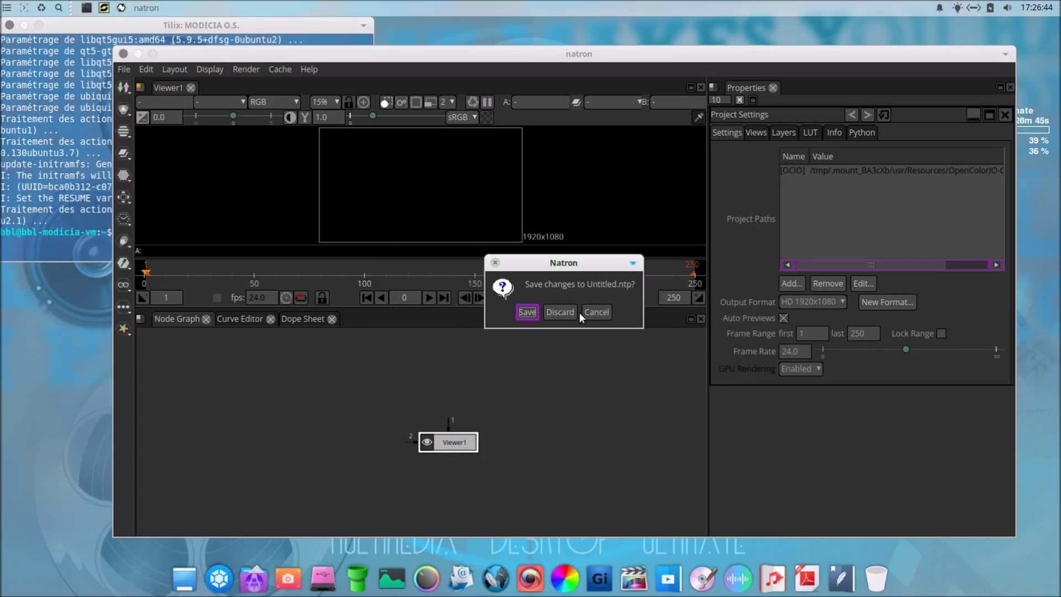
left_click(559, 311)
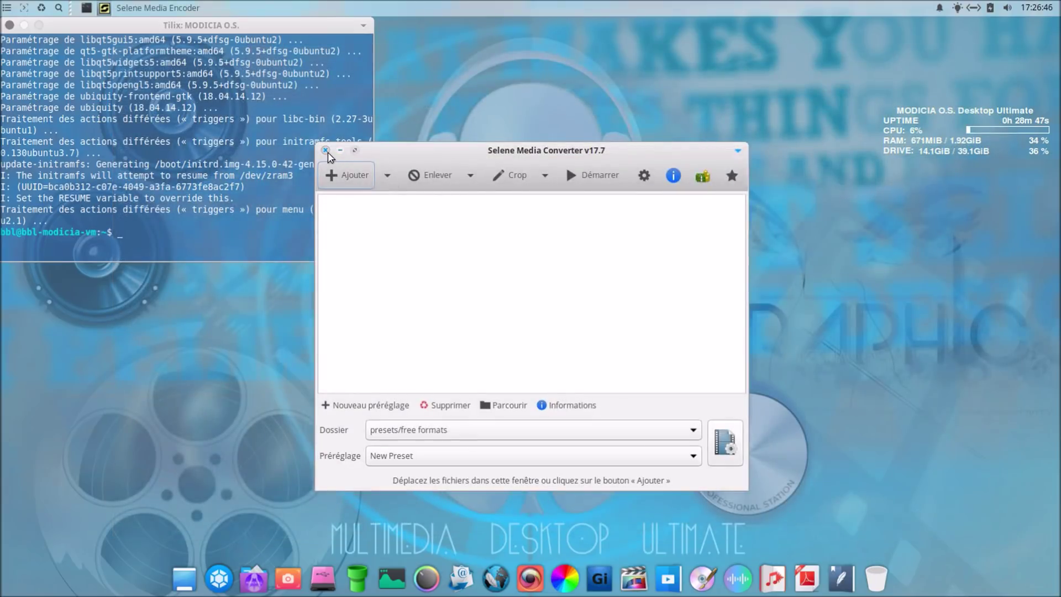
Launch HandBrake, xine and XMediaRecode from the Video application category
left_click(7, 7)
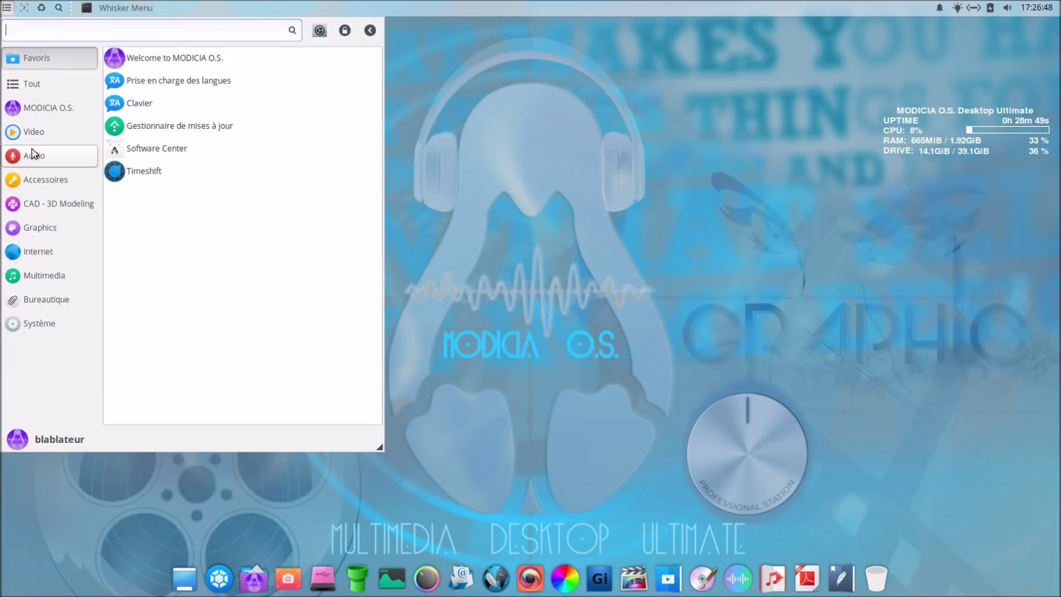
left_click(43, 135)
left_click(145, 105)
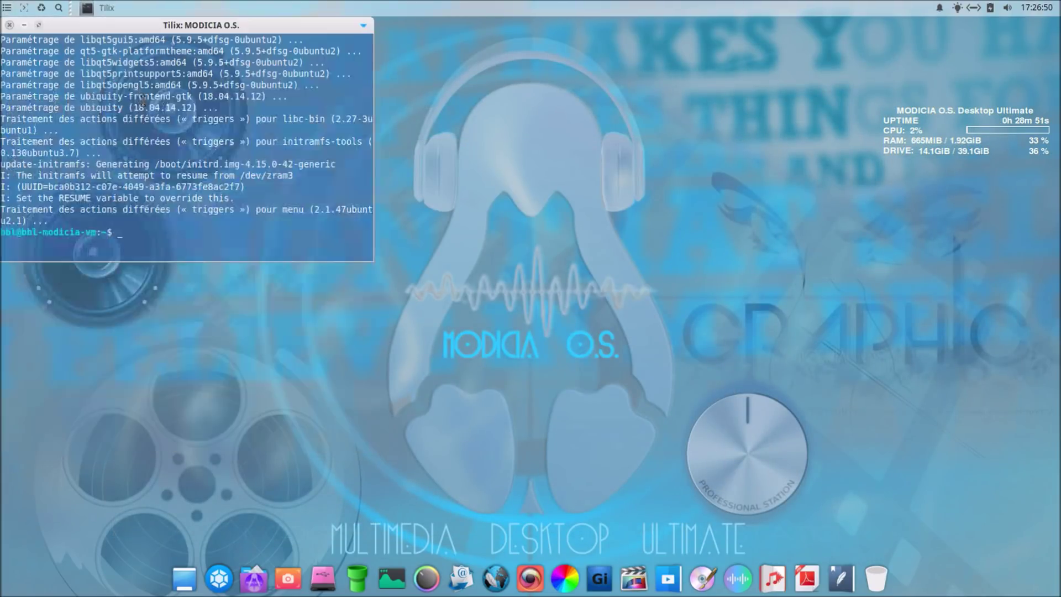
left_click(15, 8)
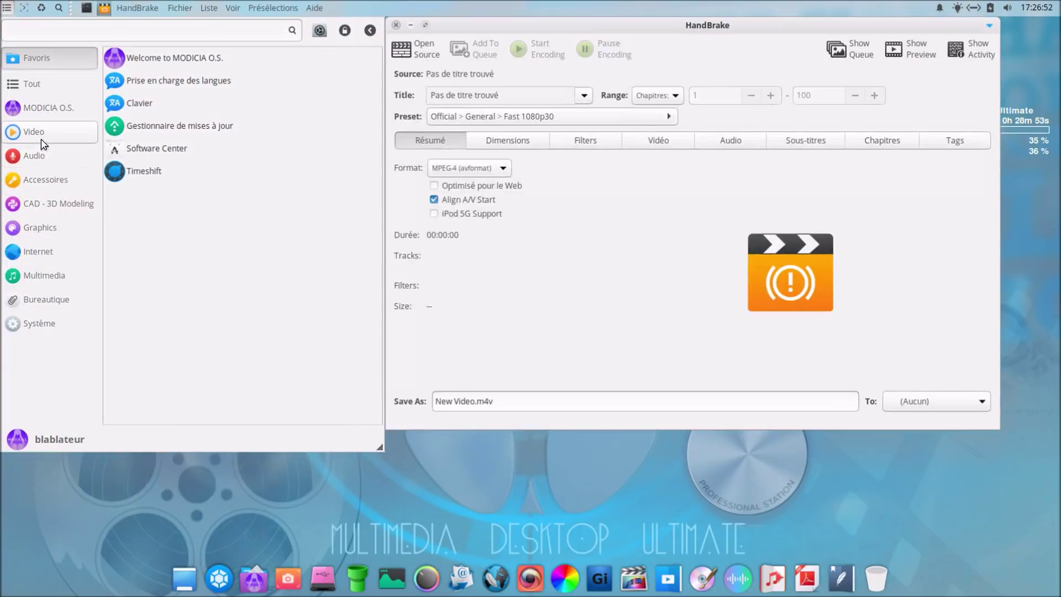
left_click(42, 138)
left_click(138, 126)
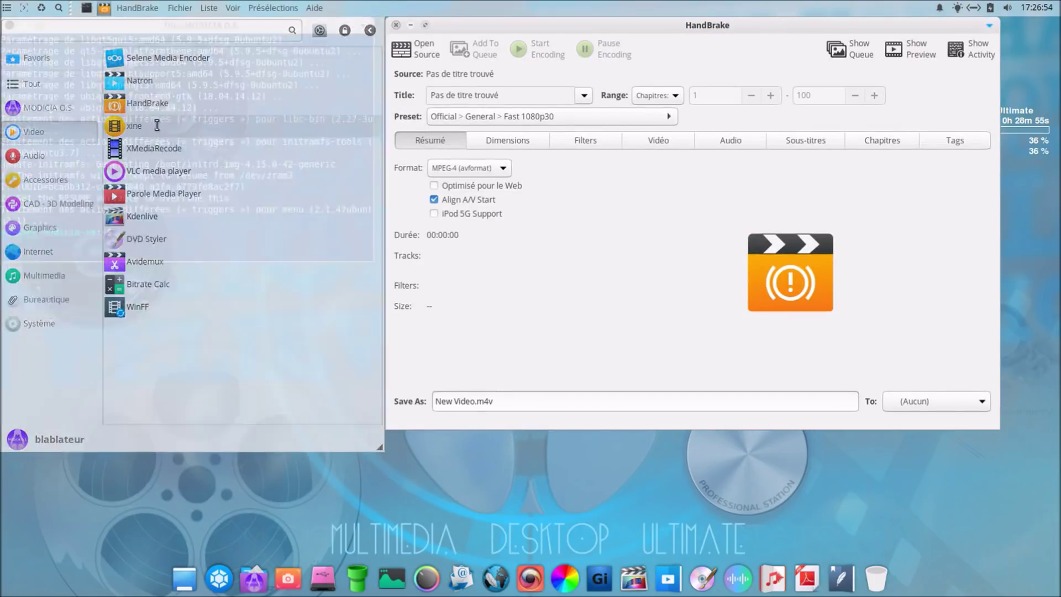
left_click(8, 9)
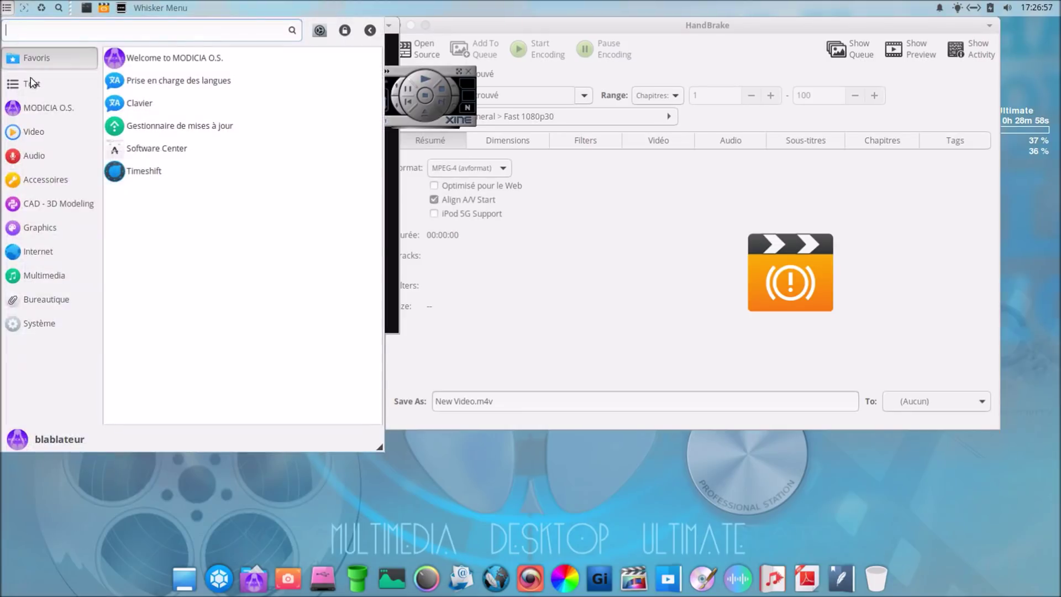
left_click(64, 135)
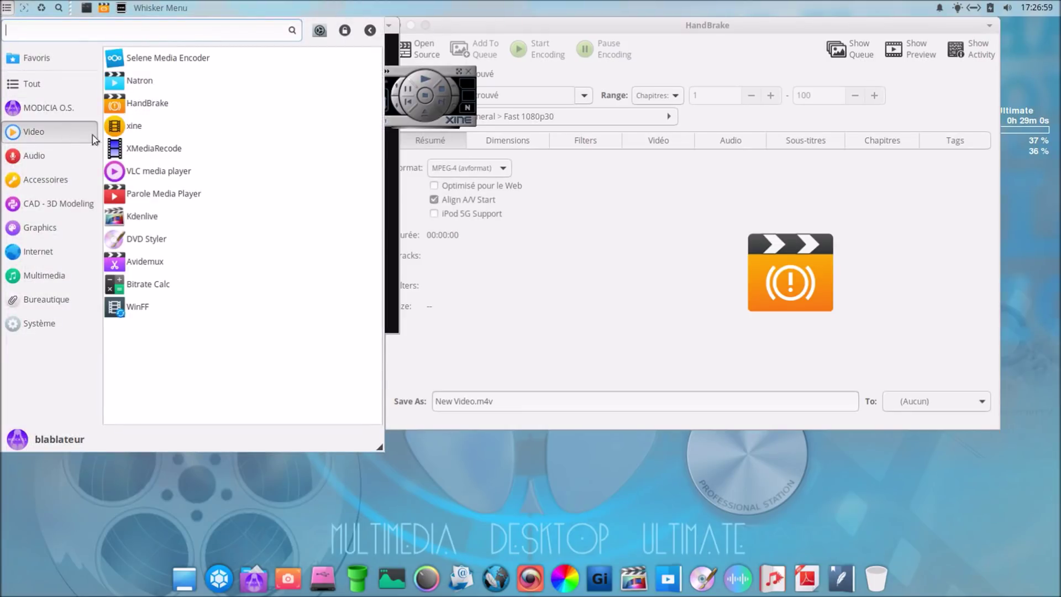
left_click(179, 149)
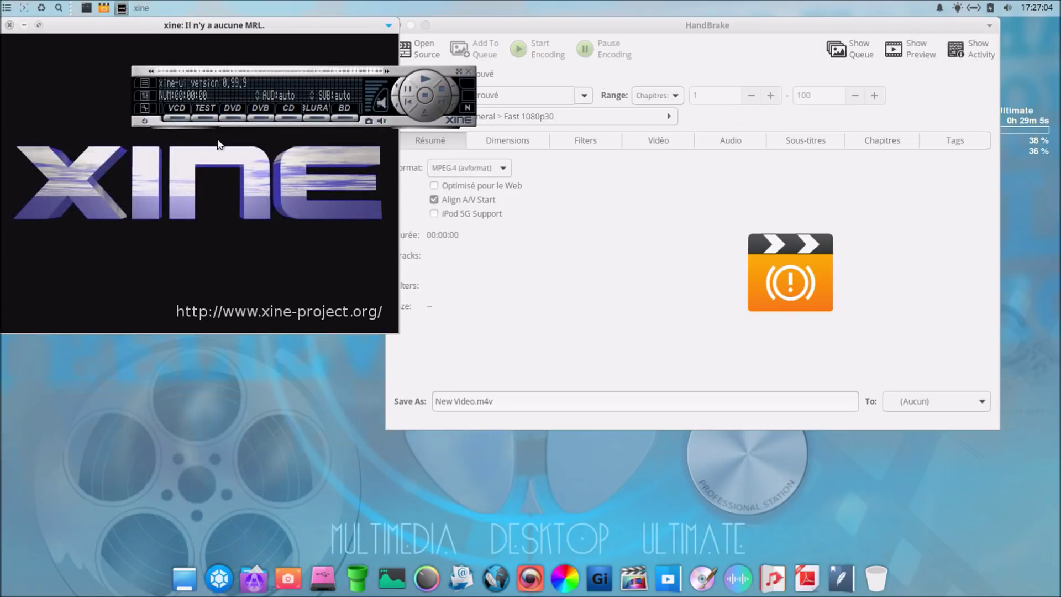
Close HandBrake, xine and the Tilix terminal, and cancel the Mono for Wine installation
left_click_drag(515, 25, 597, 77)
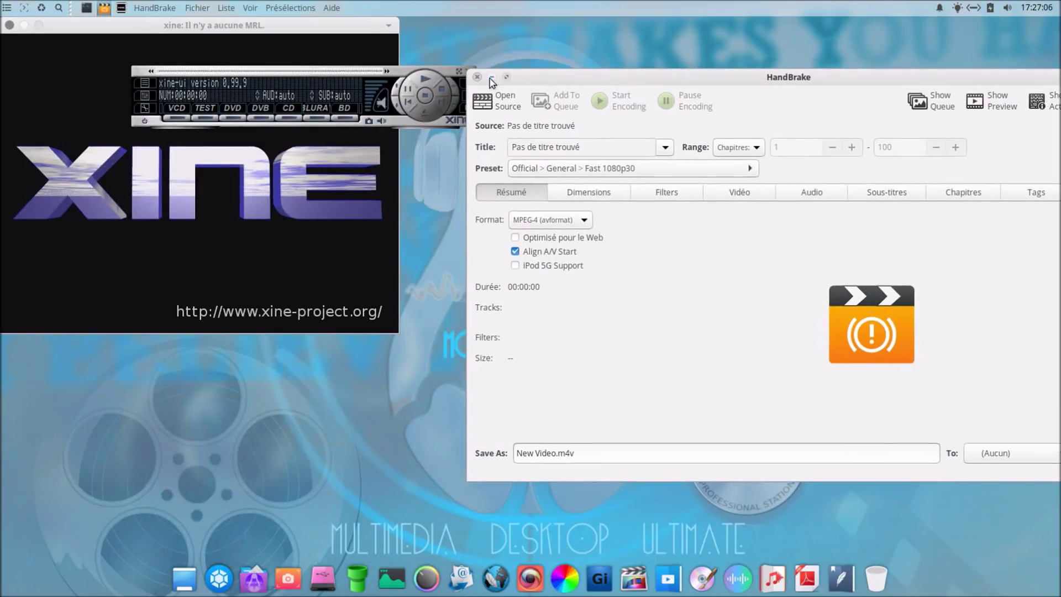
left_click(491, 78)
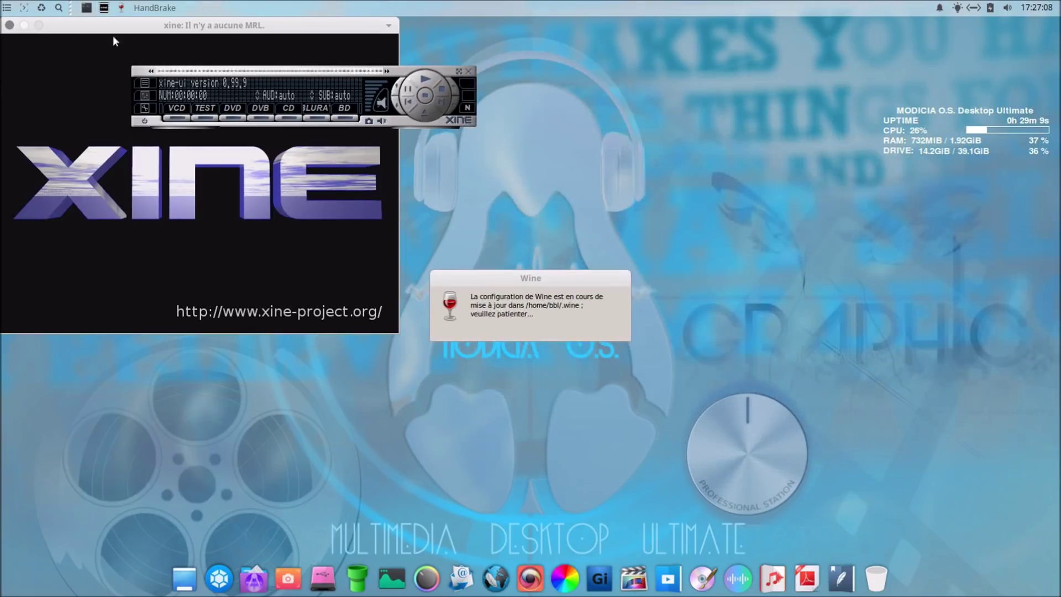
left_click(10, 26)
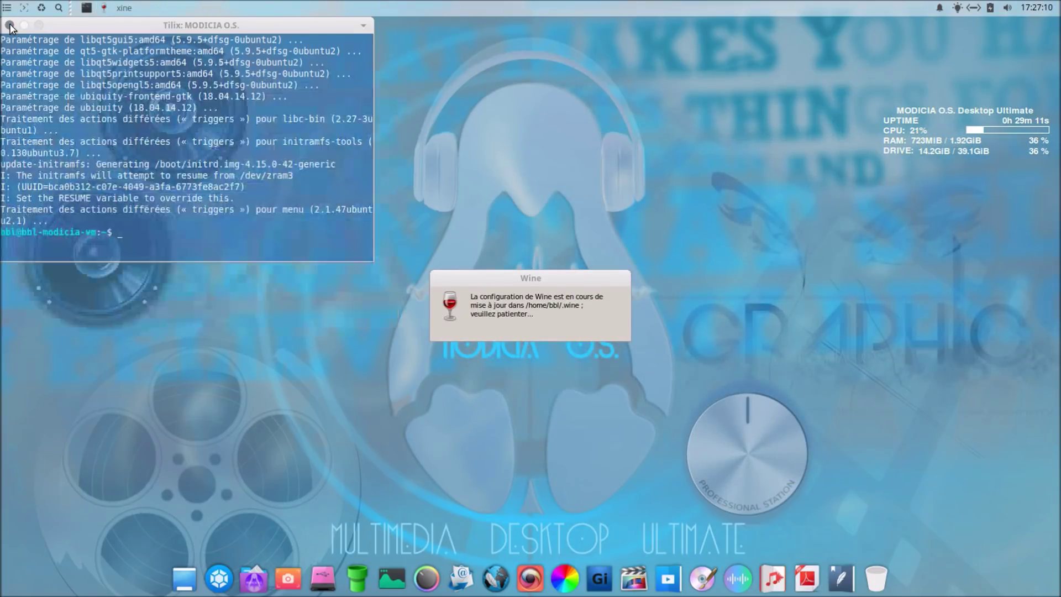
left_click(10, 25)
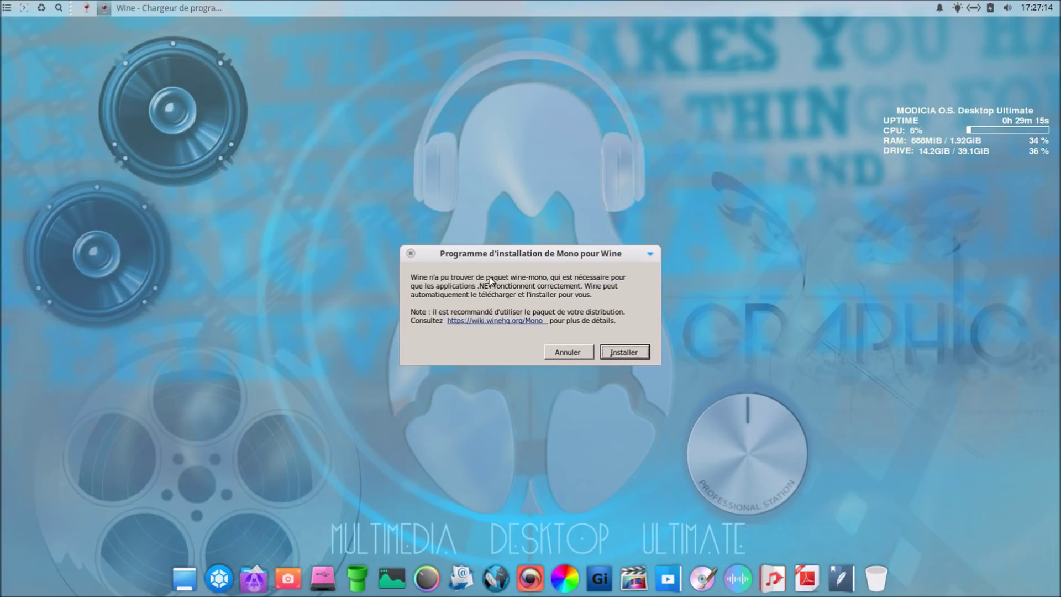
left_click(569, 352)
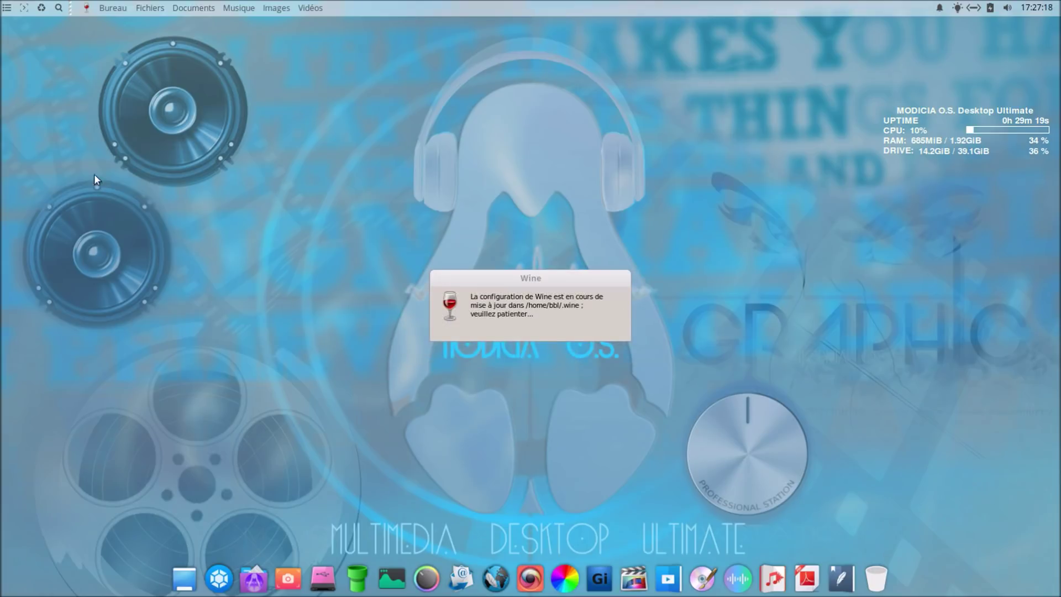
left_click(559, 353)
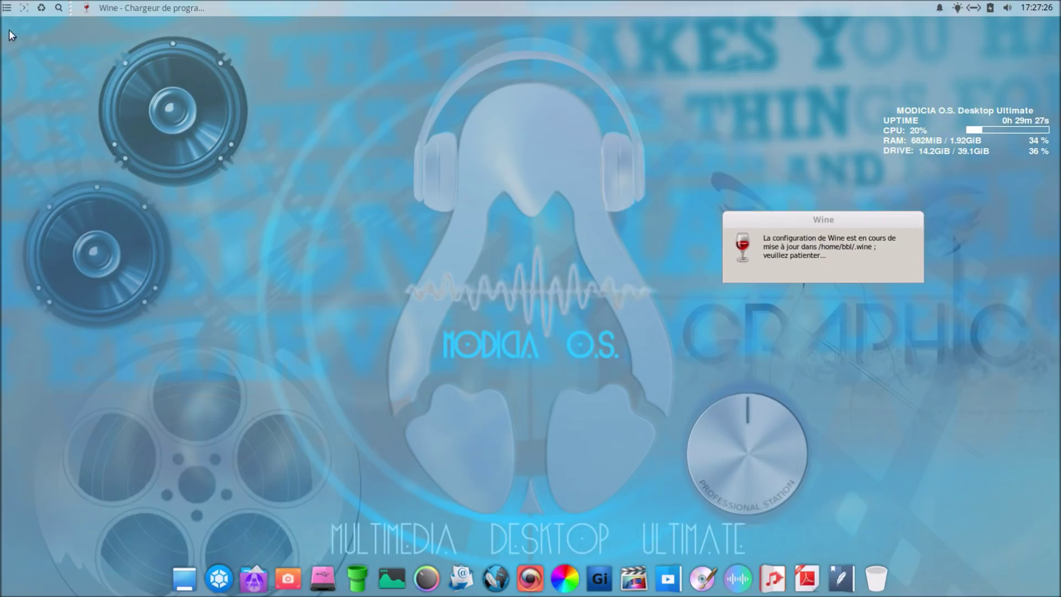
Launch Parole Media Player from the Video application category
left_click(7, 8)
left_click(43, 135)
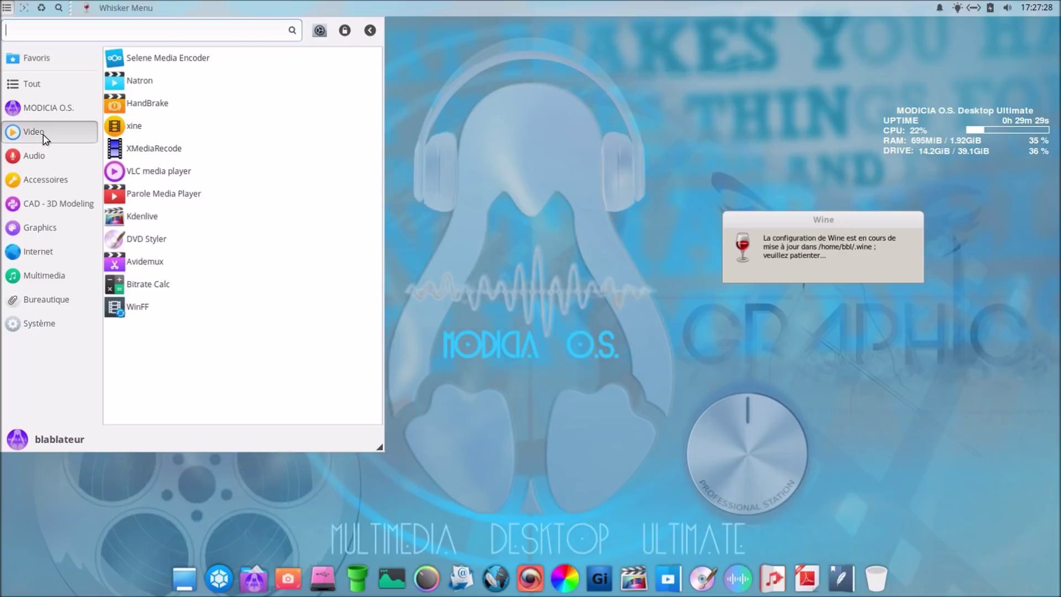
left_click(197, 193)
Cancel the Gecko for Wine installation and close Parole Media Player
left_click(6, 8)
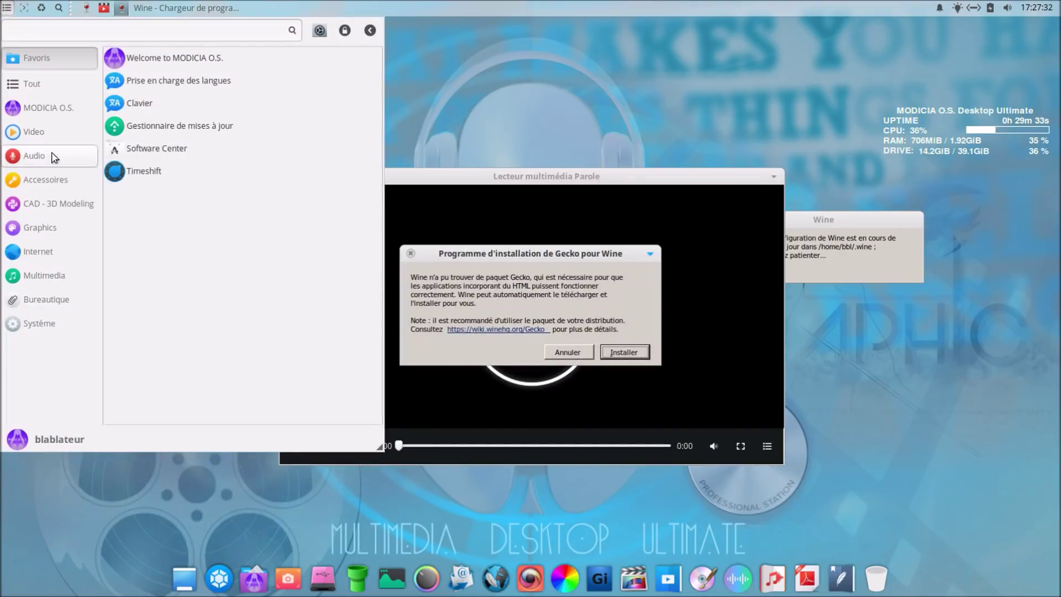
left_click(52, 135)
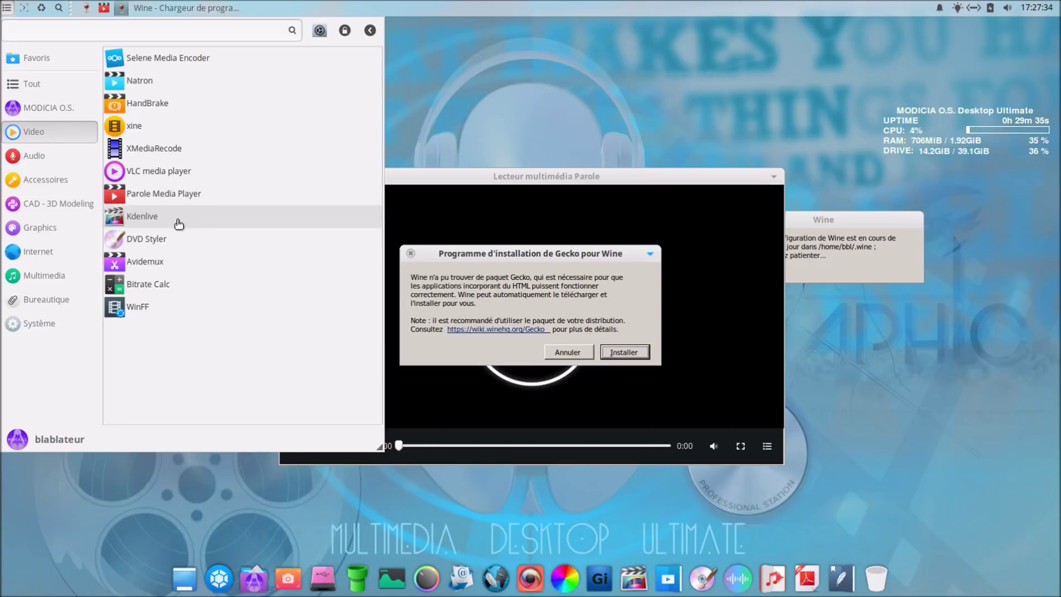
left_click(582, 357)
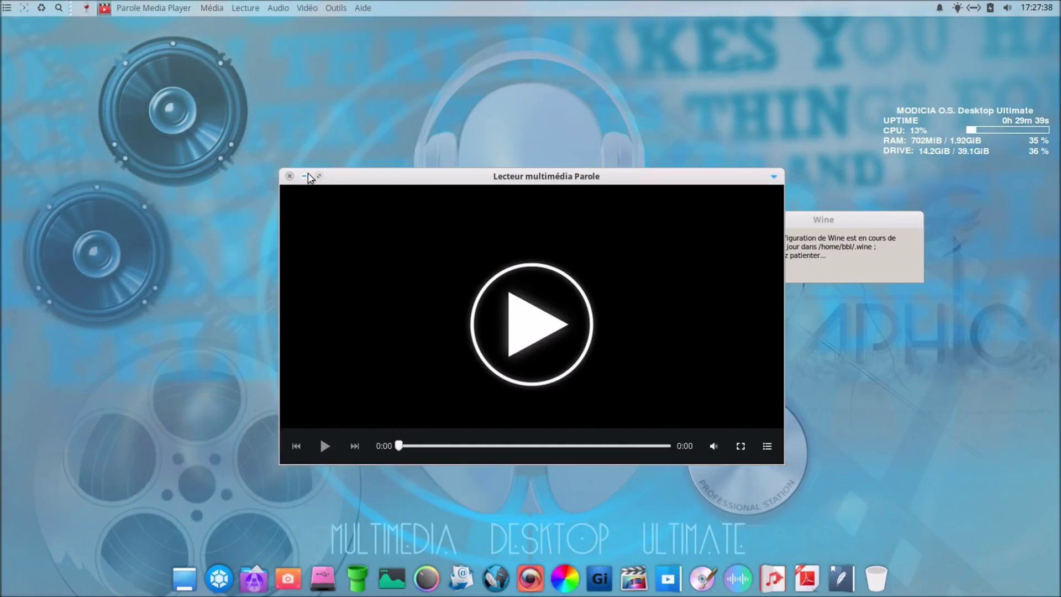
left_click(288, 176)
Launch Kdenlive from the Video application category
left_click(7, 8)
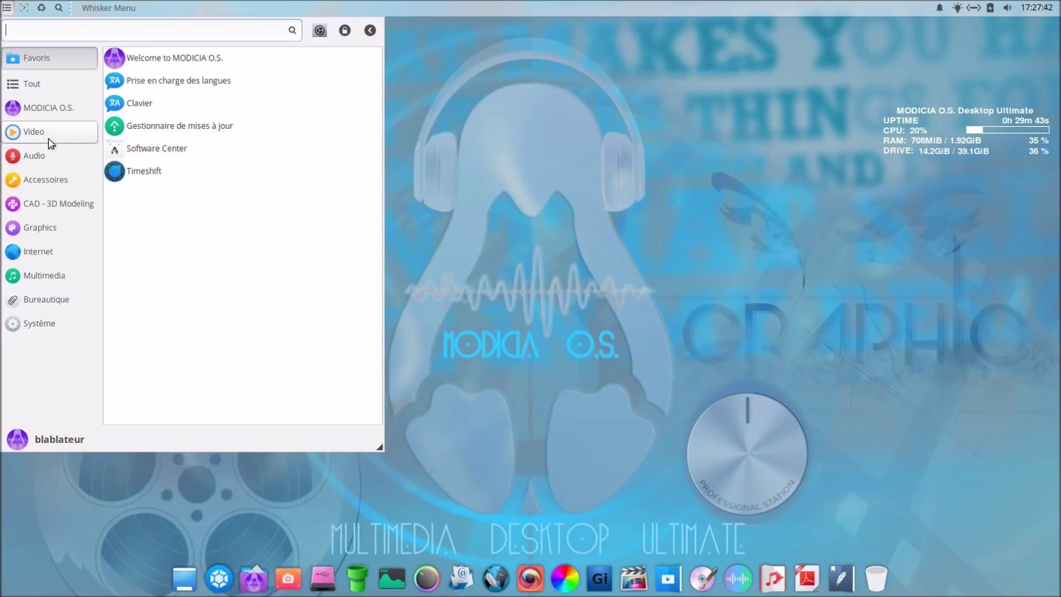
left_click(47, 135)
left_click(222, 216)
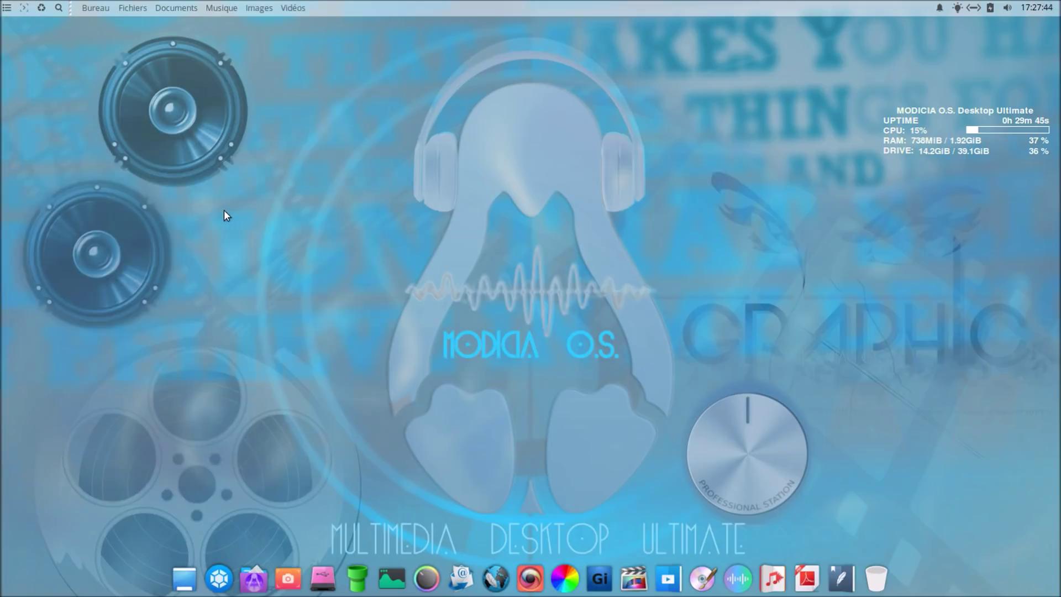
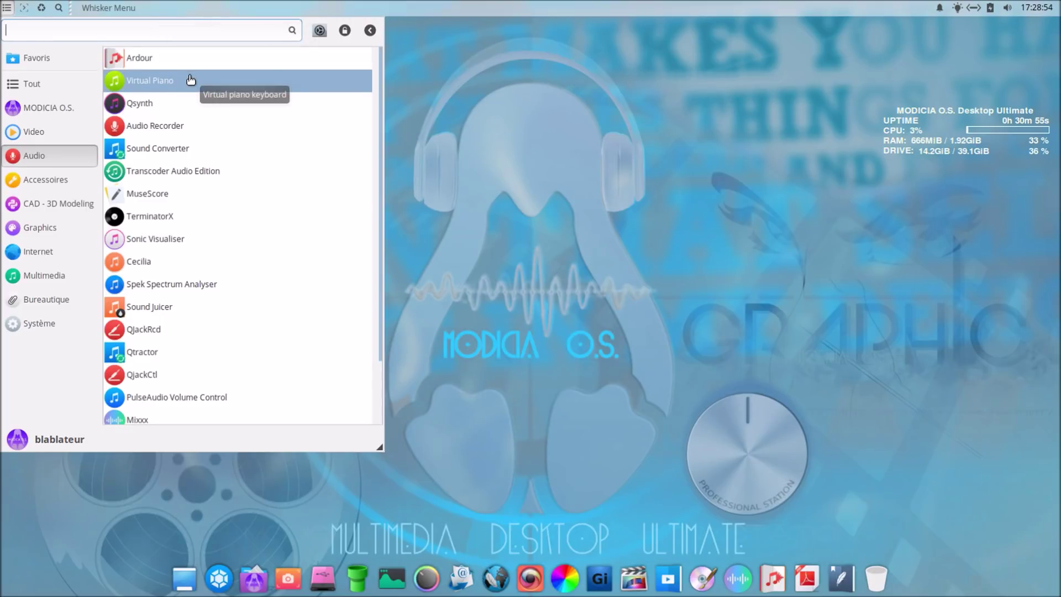
Launch Virtual Piano, Audio Recorder and Sound Converter from the Audio application category
left_click(190, 80)
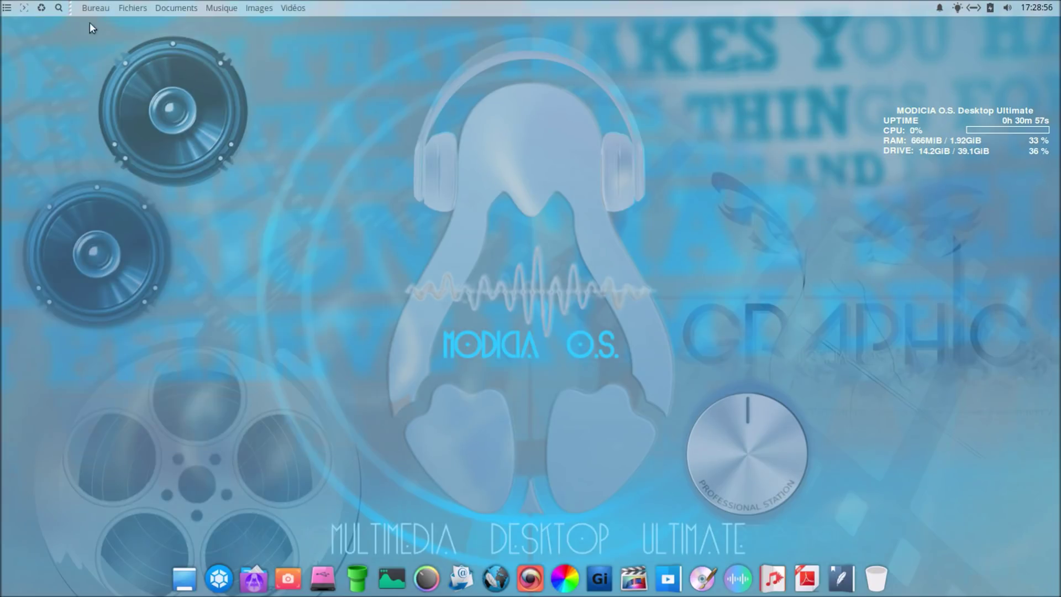
left_click(7, 10)
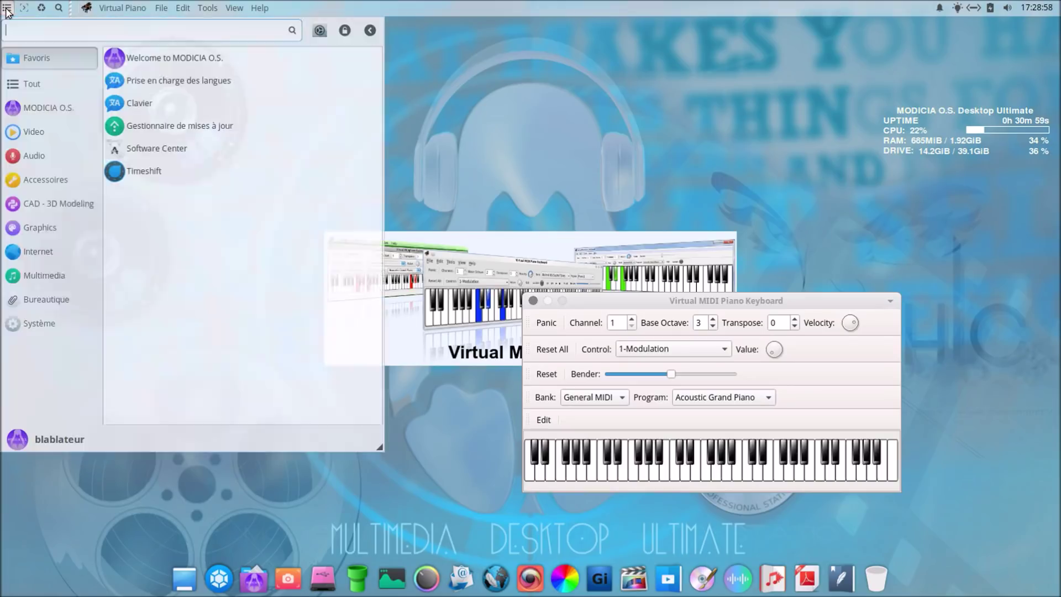
left_click(63, 157)
left_click(201, 125)
left_click(7, 8)
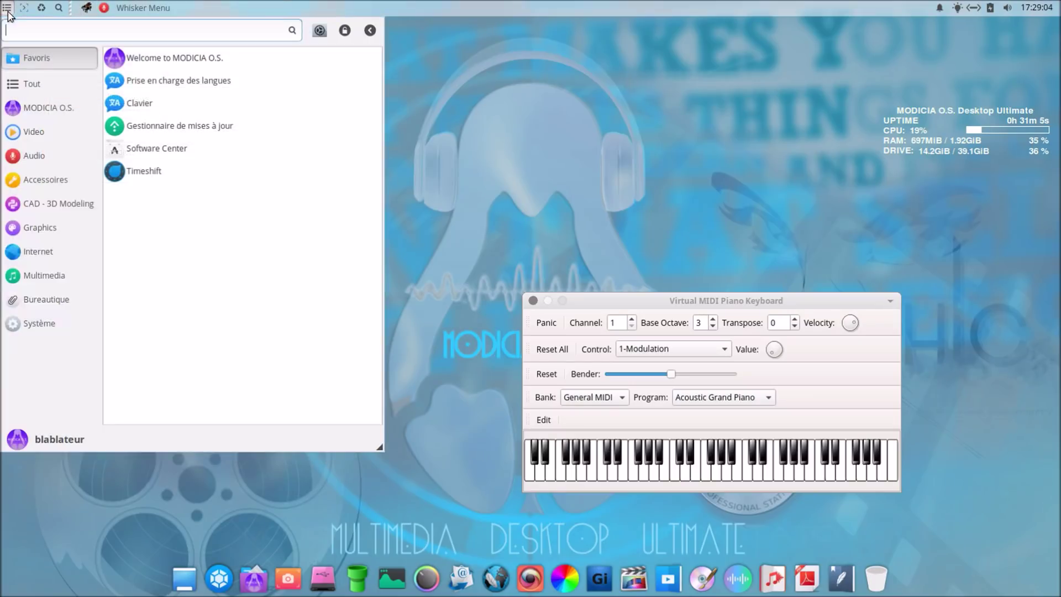
left_click(44, 155)
left_click(177, 138)
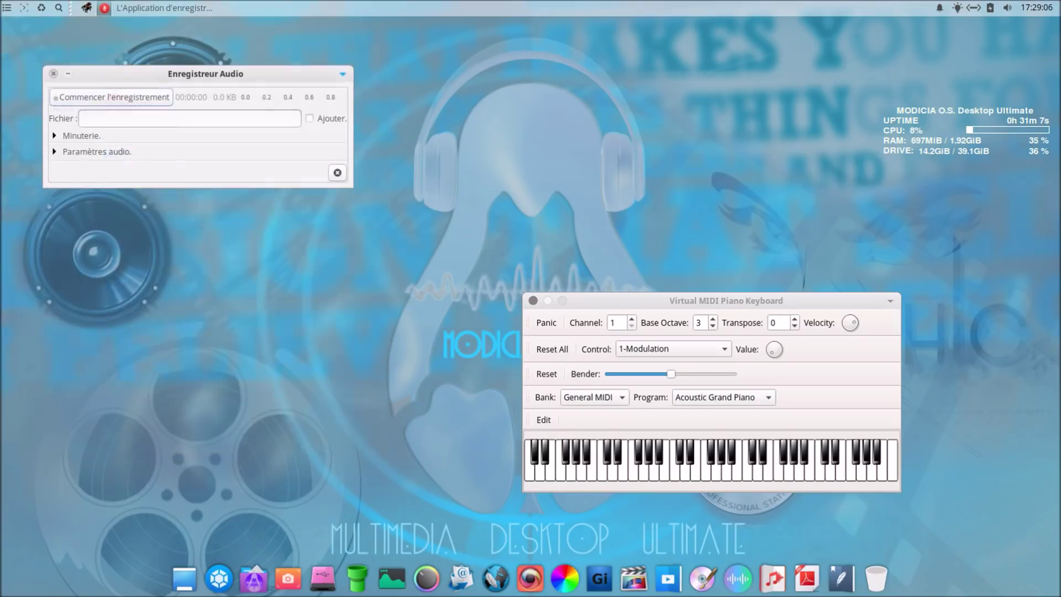
Review the Audio category's entries, and close Audio Recorder, Virtual Piano and Sound Converter
left_click(7, 7)
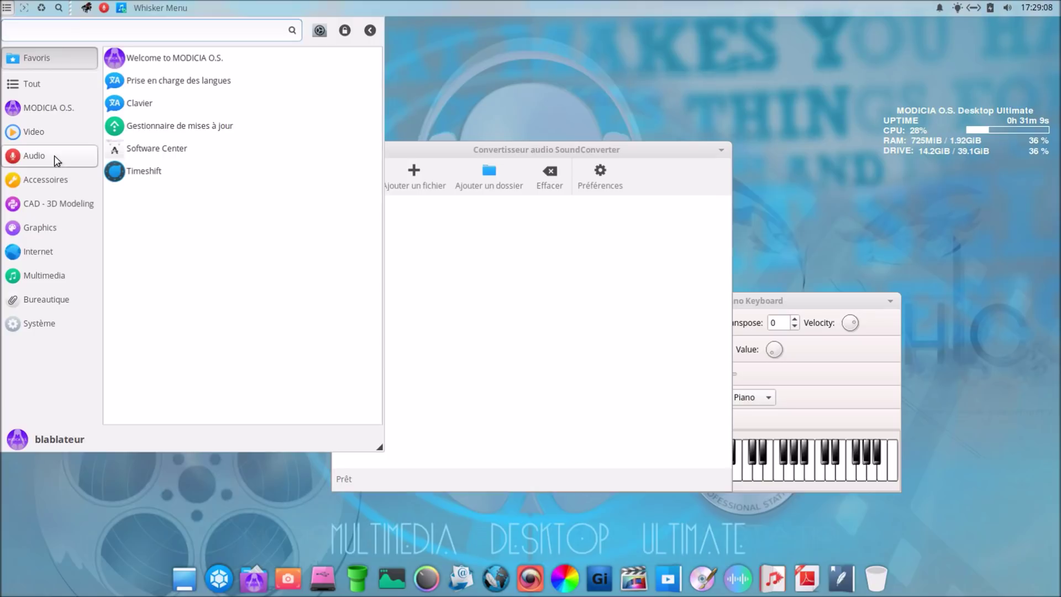
left_click(58, 157)
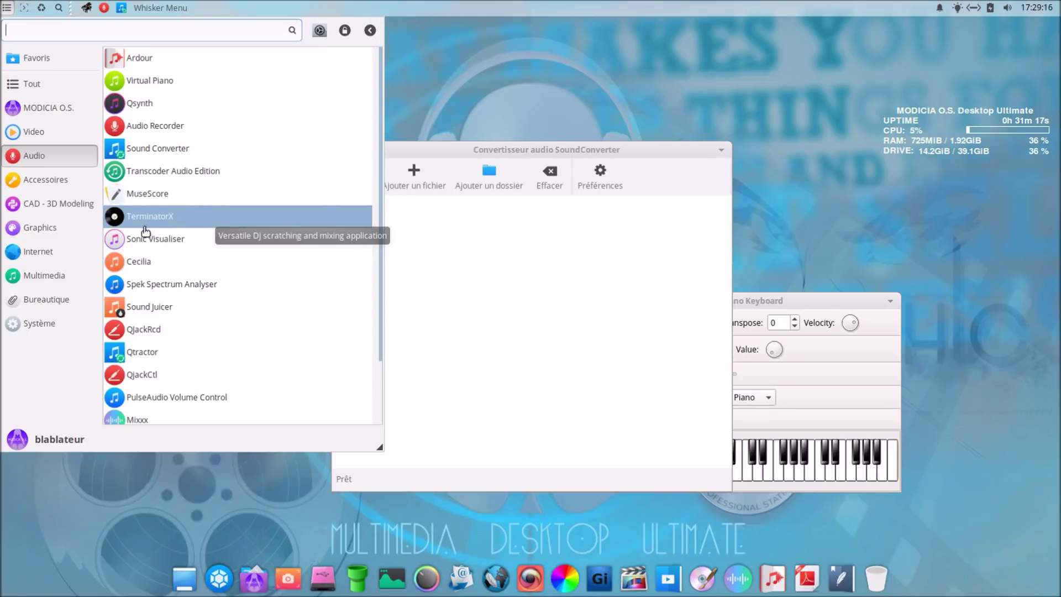
left_click_drag(214, 75, 289, 94)
left_click(158, 87)
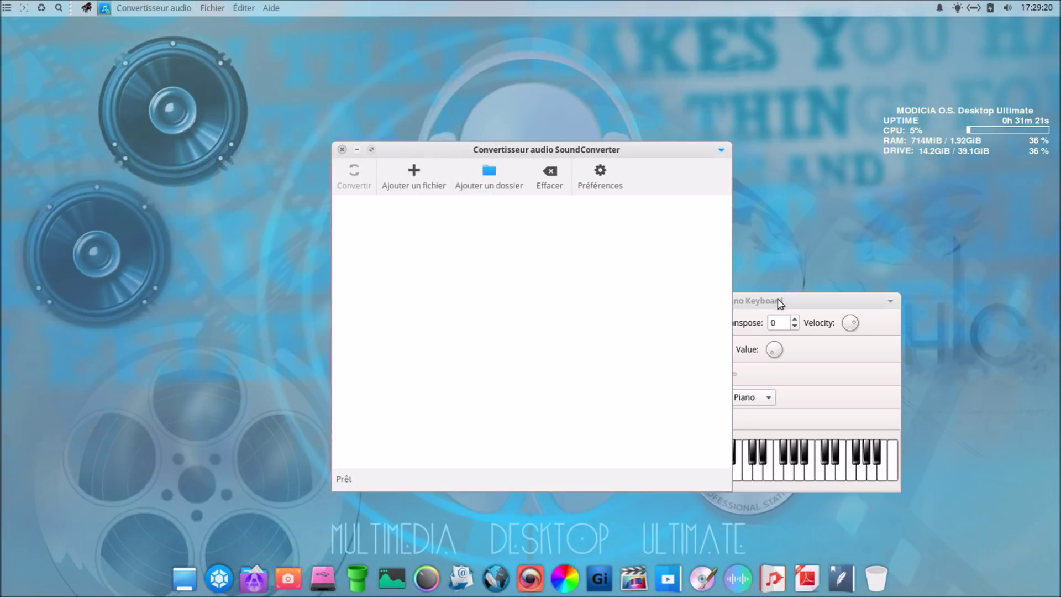
left_click(780, 302)
left_click(533, 301)
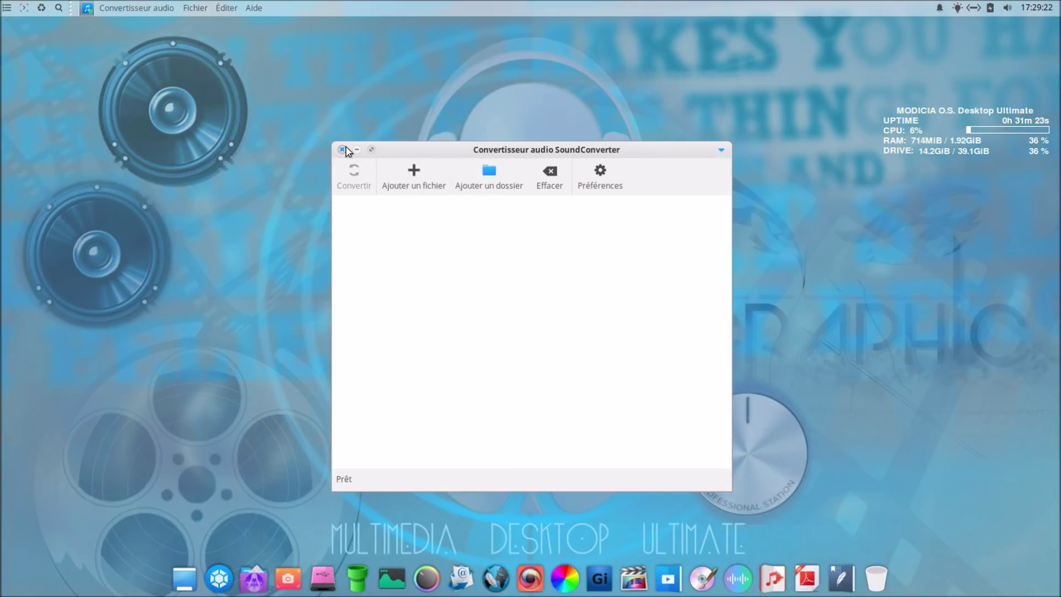
left_click(343, 149)
Search the Whisker application menu for "ter" and close the menu
left_click(10, 7)
type("ter")
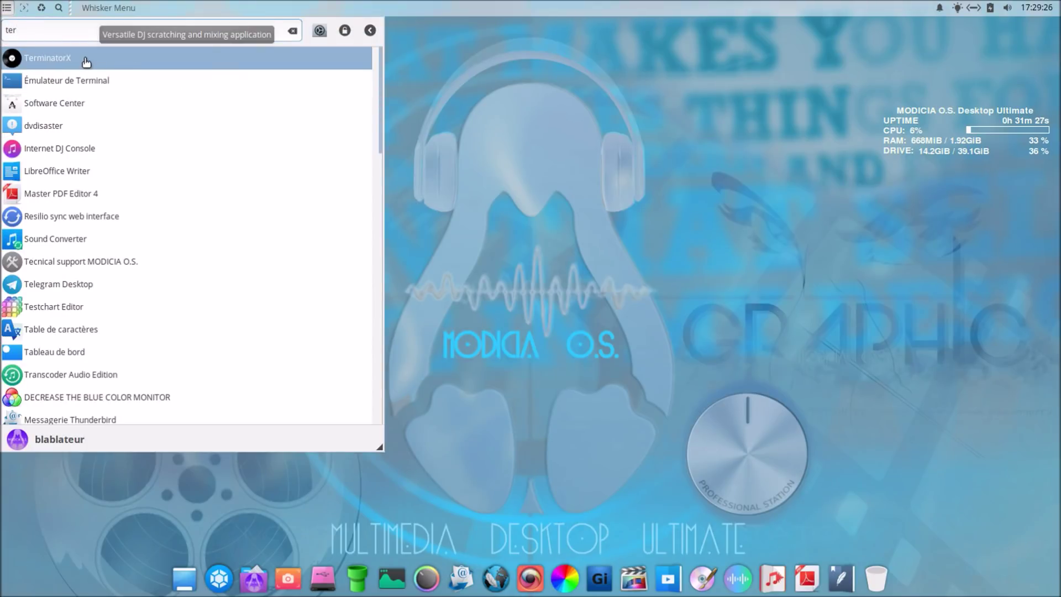
left_click(462, 102)
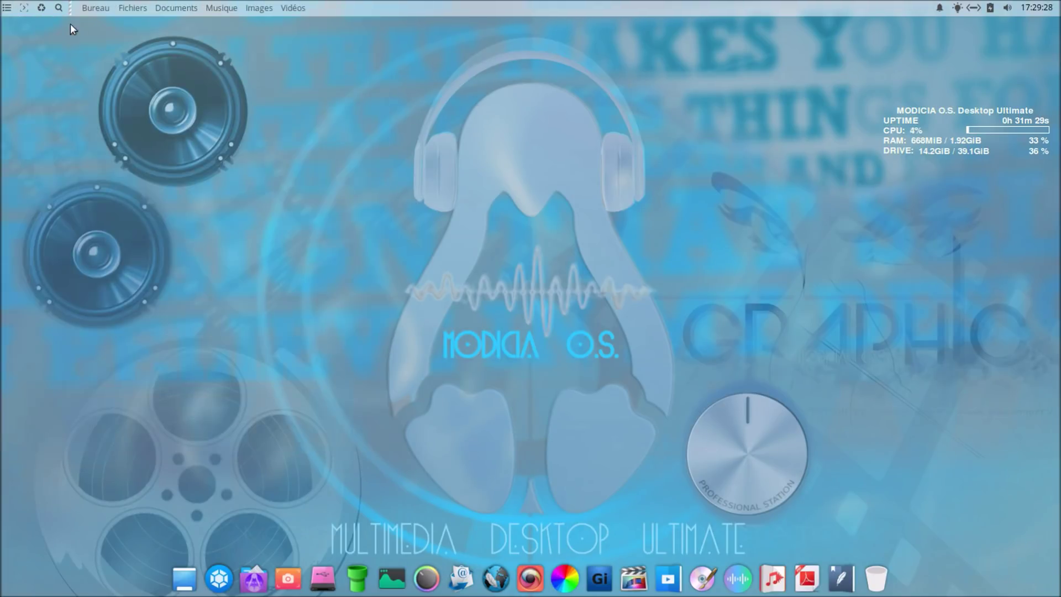
Launch Sound Juicer and Mixxx from the Audio application category
left_click(6, 8)
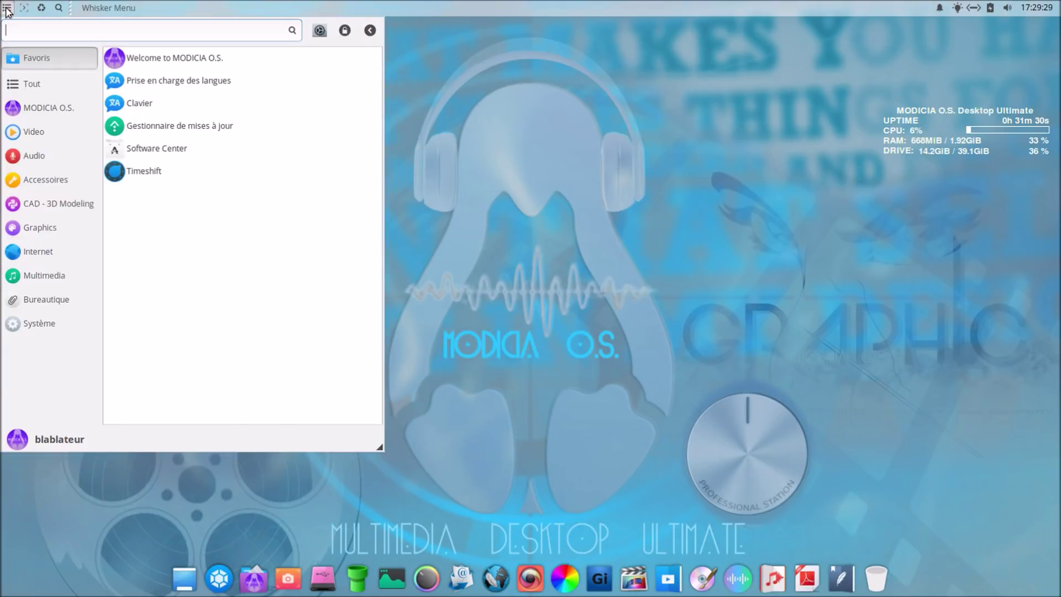
left_click(62, 161)
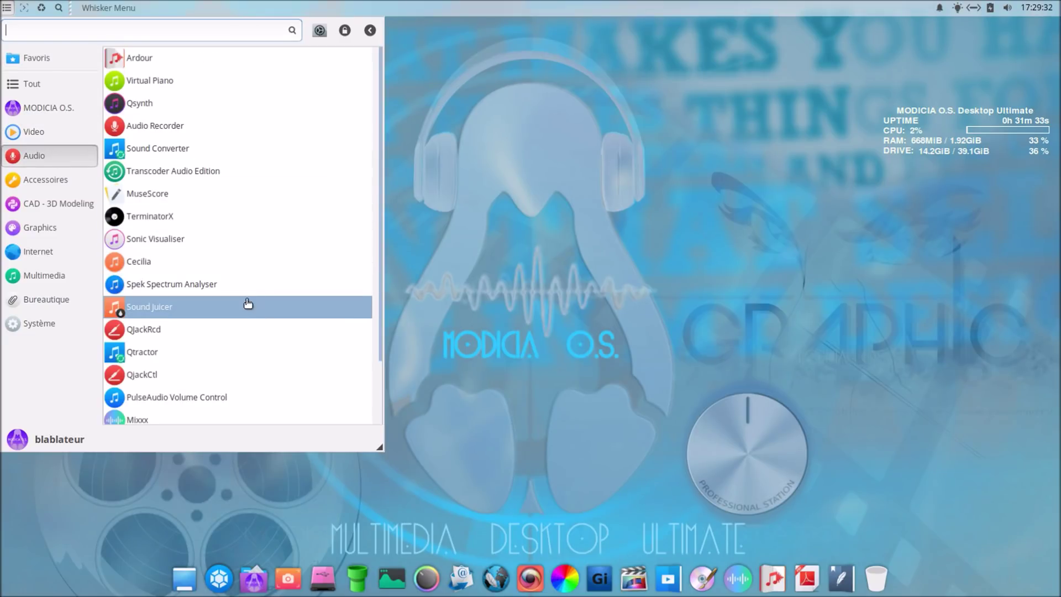
left_click(189, 213)
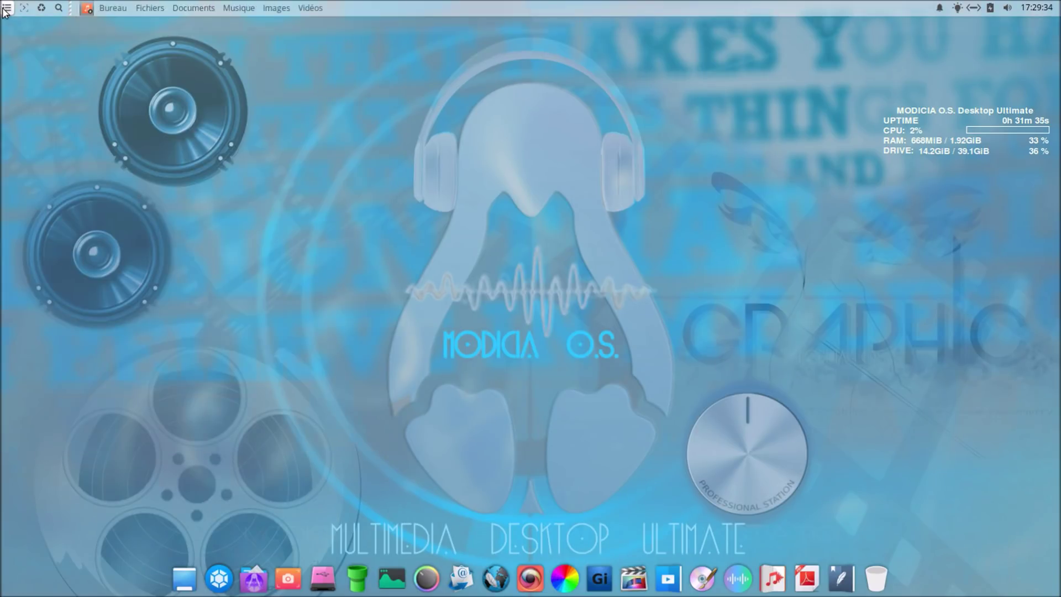
left_click(7, 7)
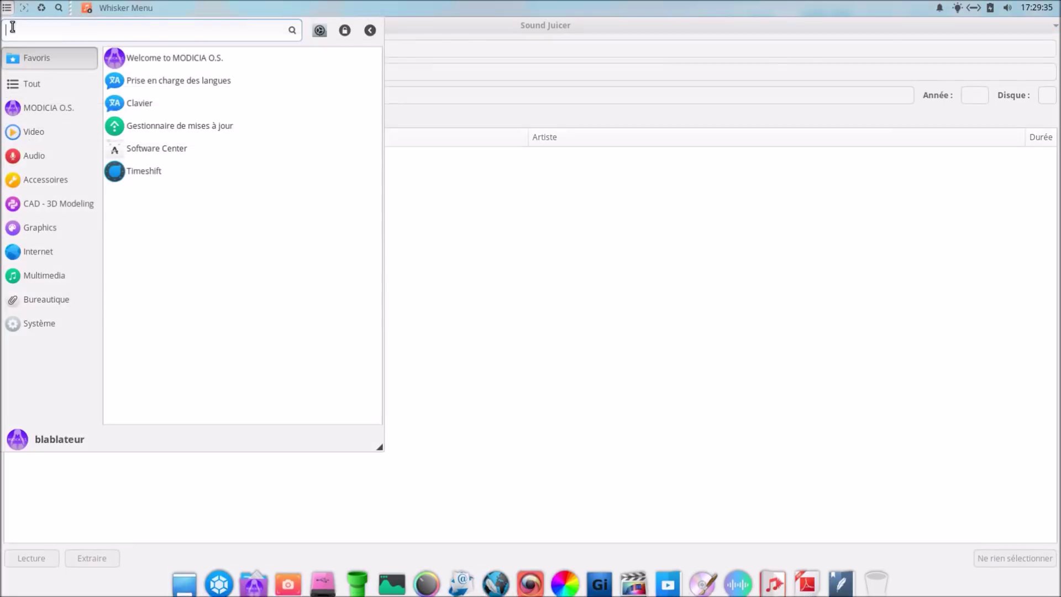
left_click(83, 162)
scroll(210, 325, "down", 1)
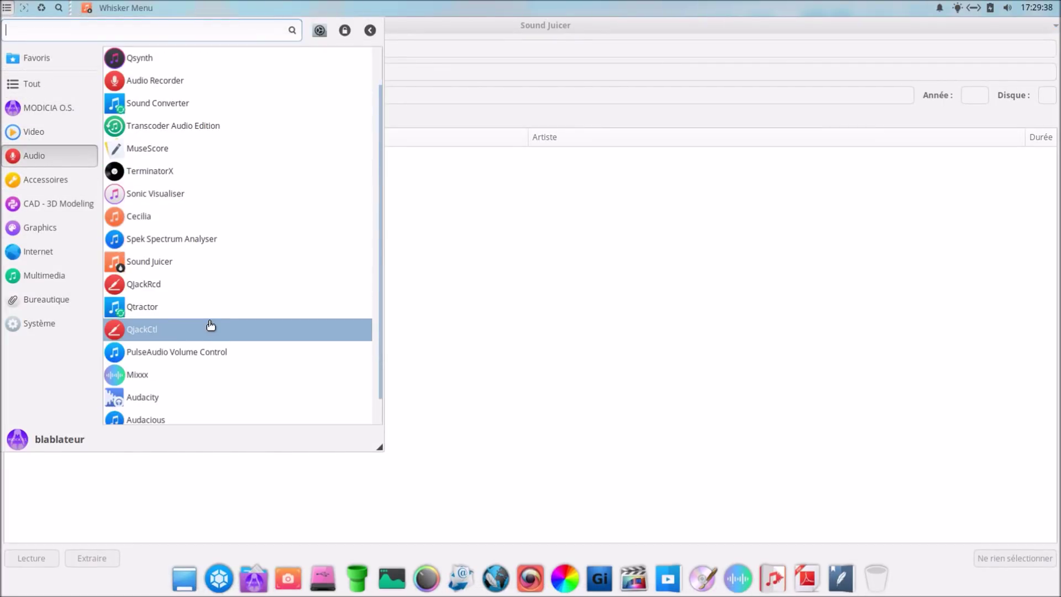
left_click(185, 380)
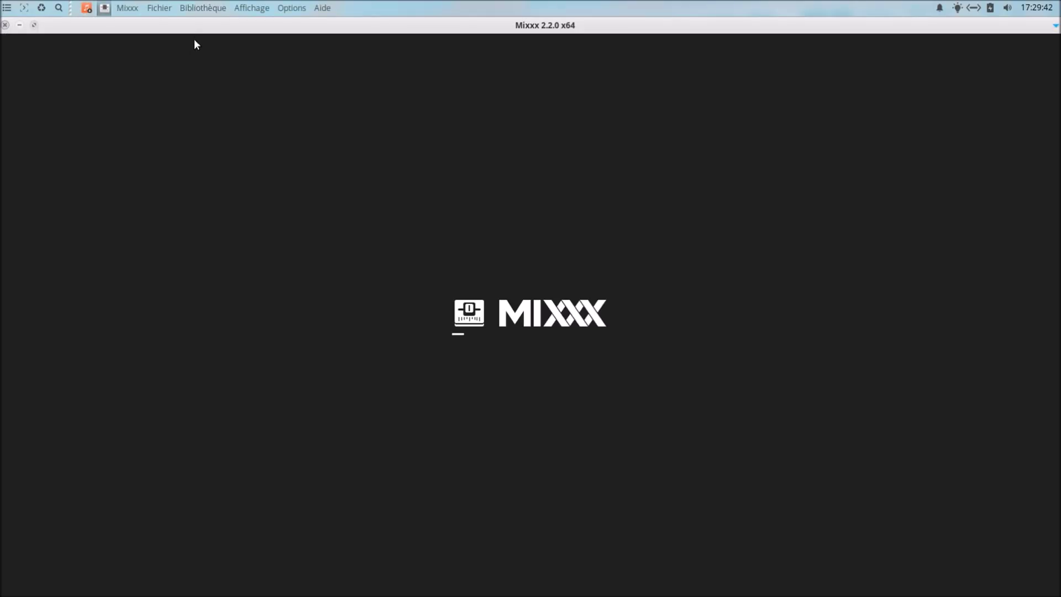
Close Sound Juicer, bring the Mixxx window up at full size, and close Mixxx
left_click(12, 27)
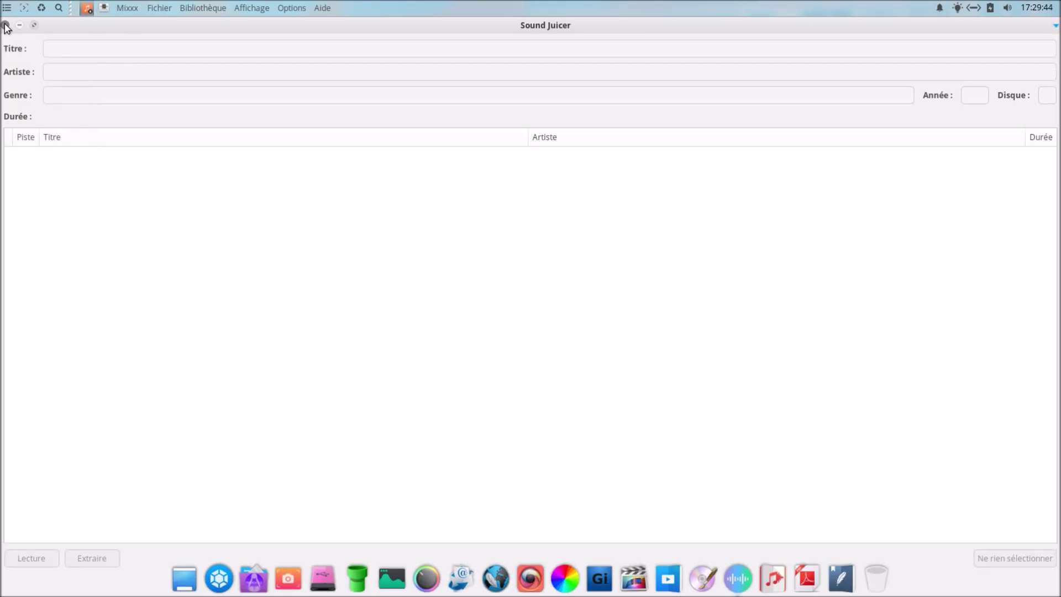
left_click(6, 25)
double_click(405, 83)
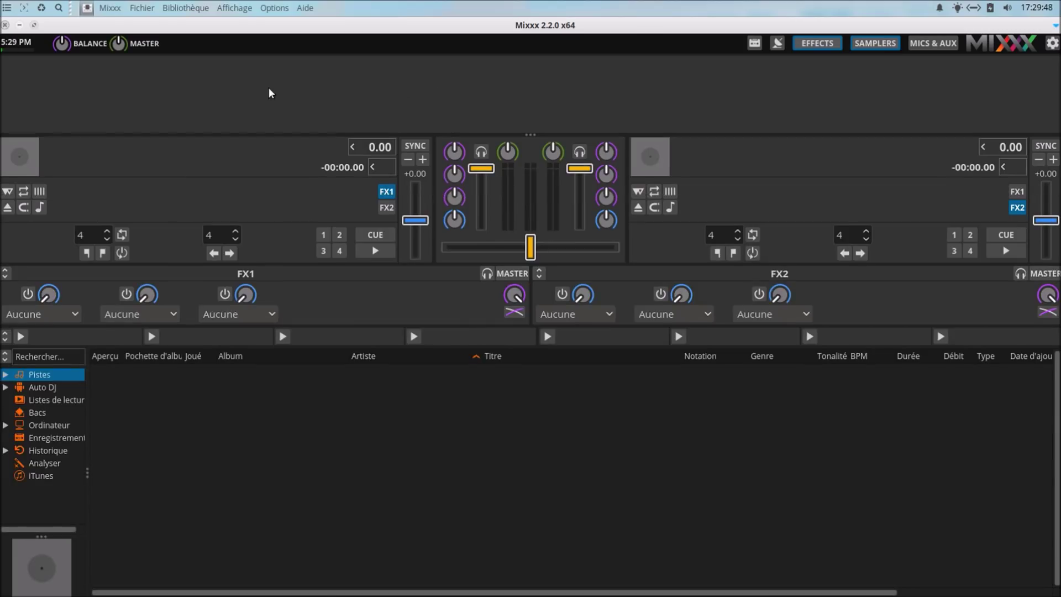
left_click(6, 25)
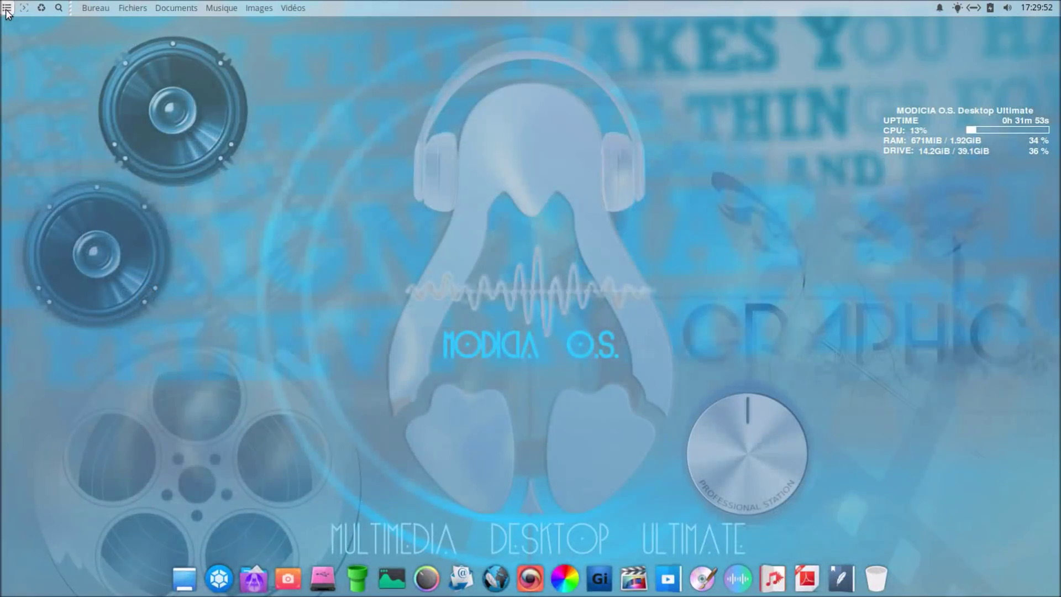
Launch Audacity and Audacious from the Audio application category
left_click(7, 10)
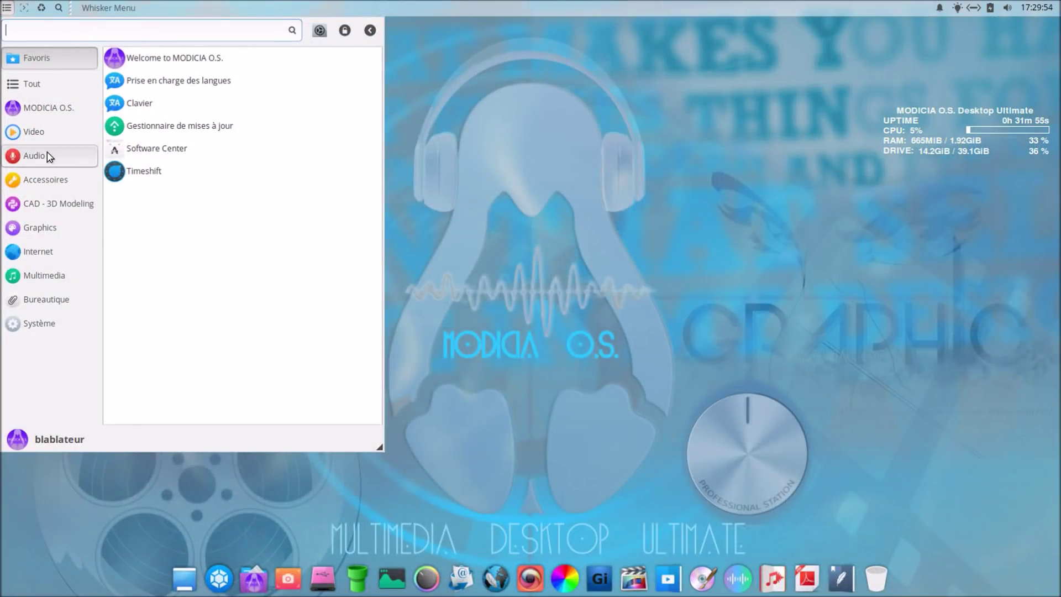
left_click(47, 156)
scroll(293, 349, "down", 3)
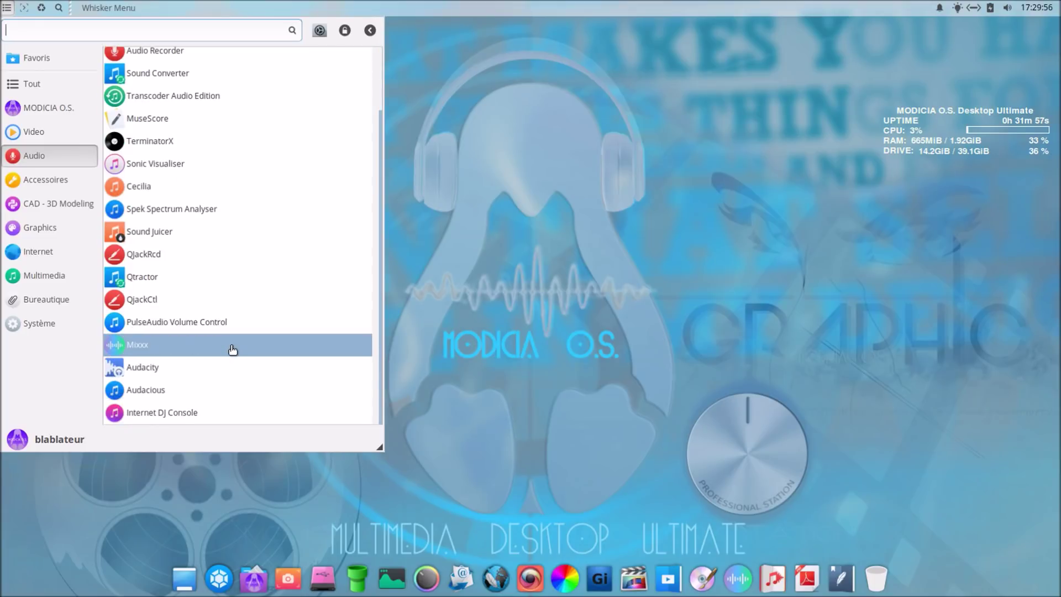
left_click(195, 376)
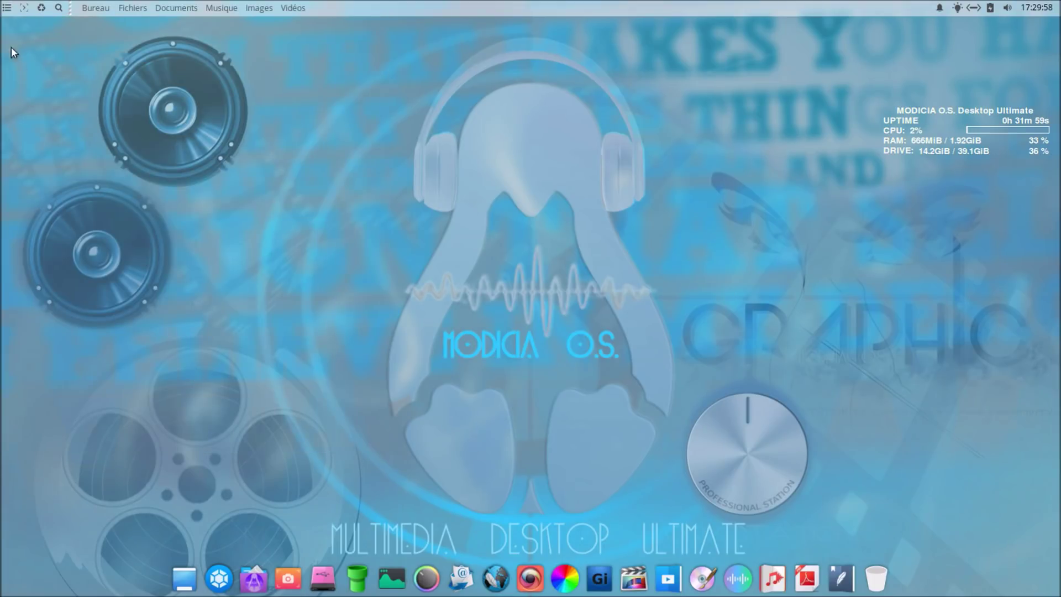
left_click(7, 7)
left_click(44, 156)
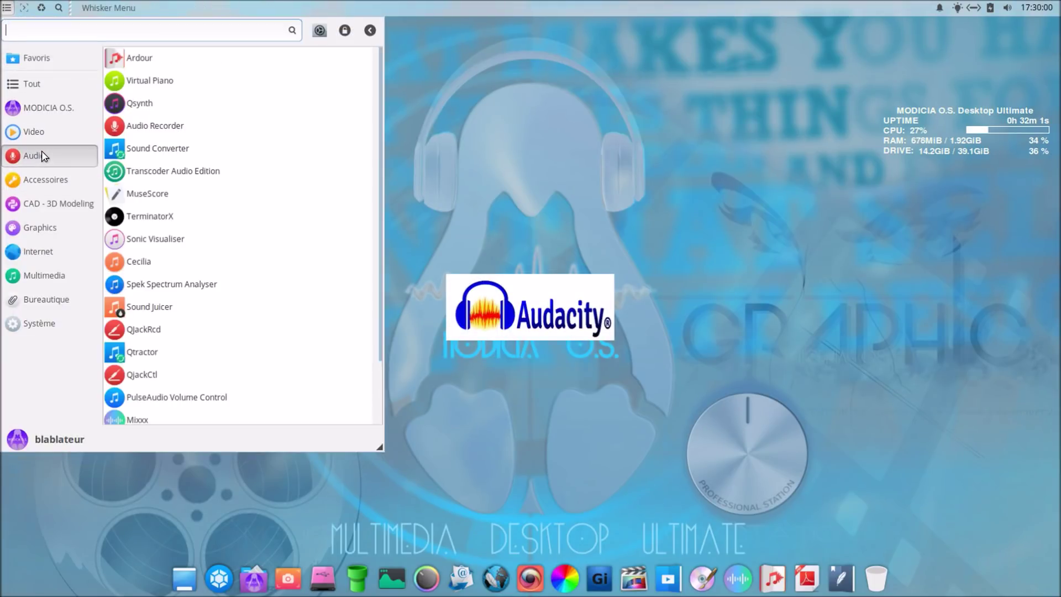
scroll(190, 230, "down", 3)
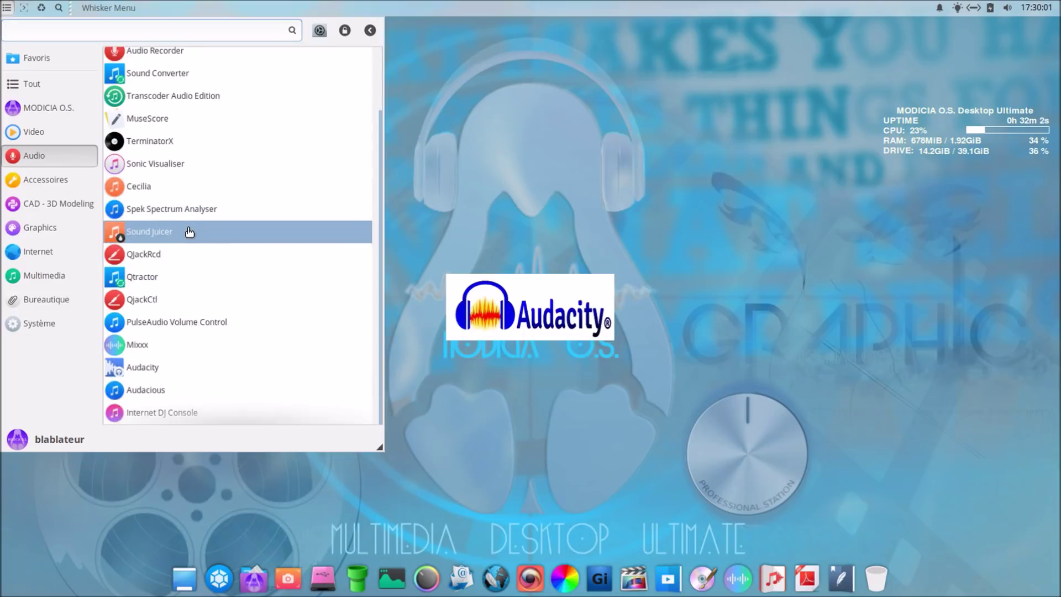
left_click(192, 388)
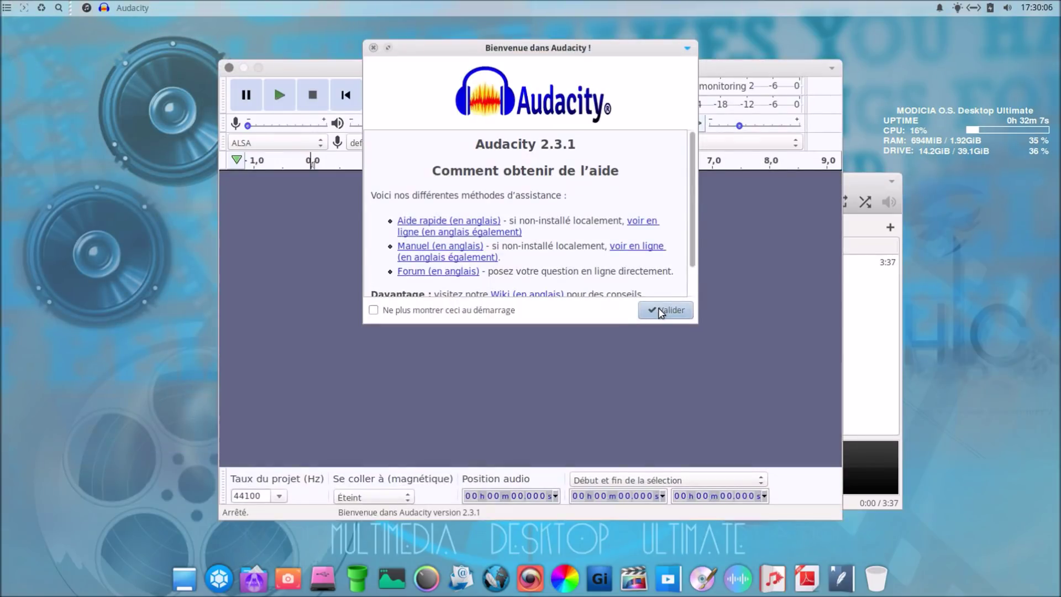
Dismiss the Audacity welcome window and the Audacious error dialog, closing both applications
left_click(661, 312)
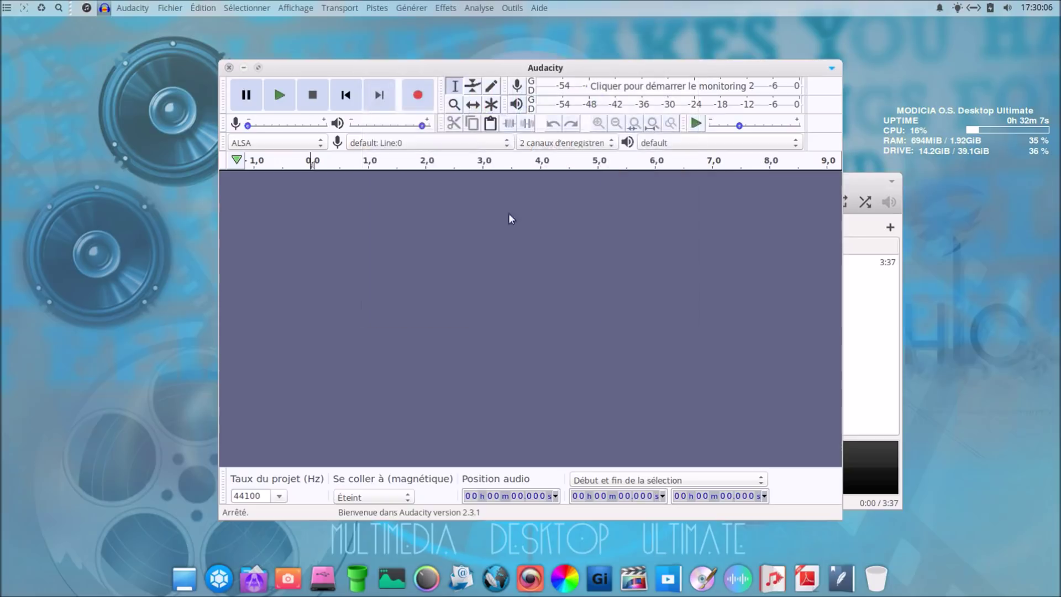
left_click(229, 68)
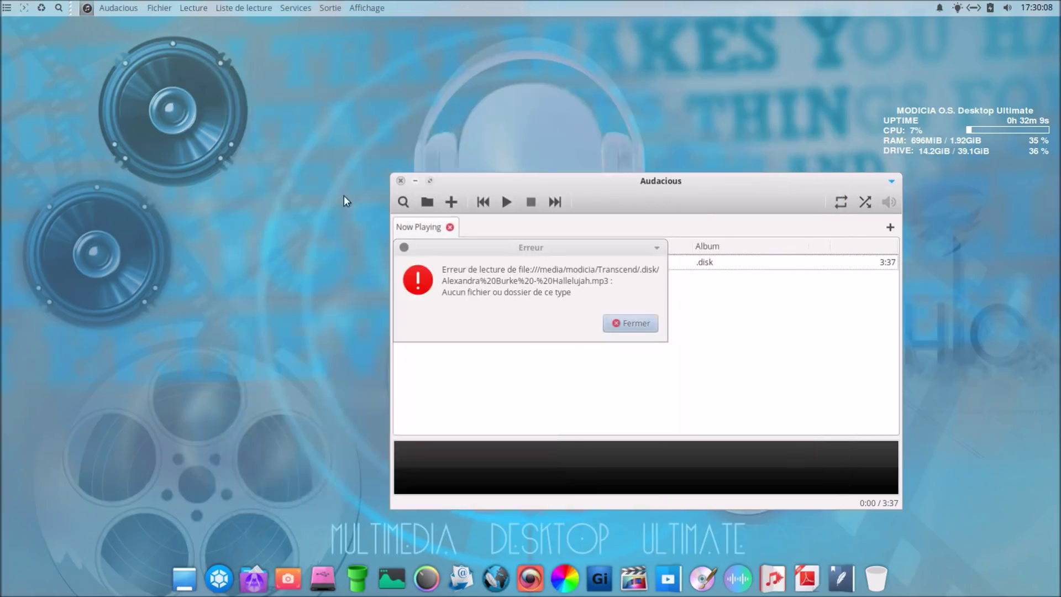
left_click(633, 326)
left_click(400, 180)
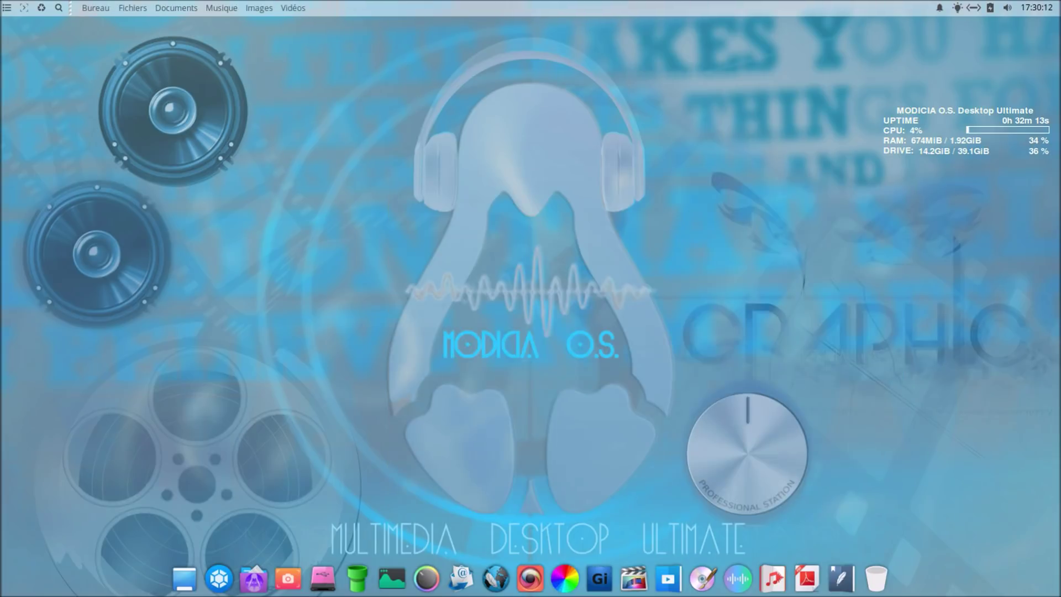
View the Accessoires category, and launch Dust3D and FreeCAD from the CAD - 3D Modeling category
left_click(7, 8)
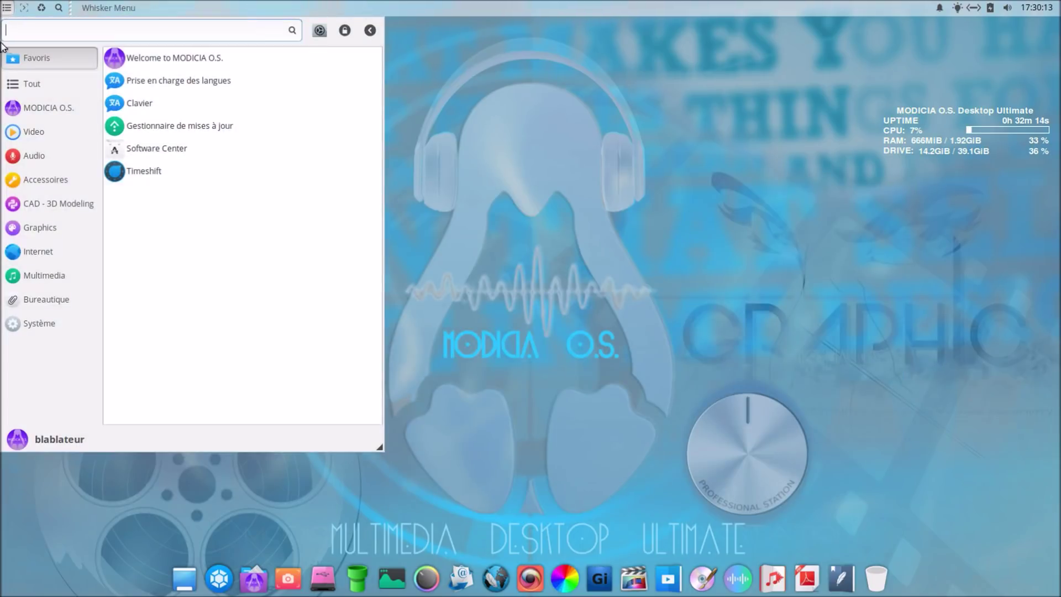
left_click(45, 180)
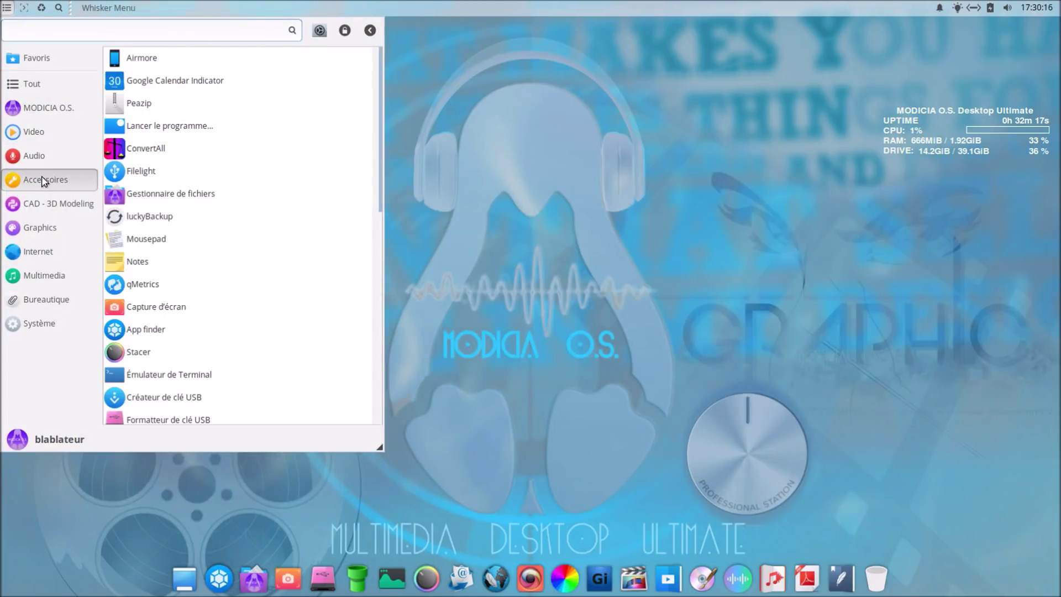
left_click(55, 204)
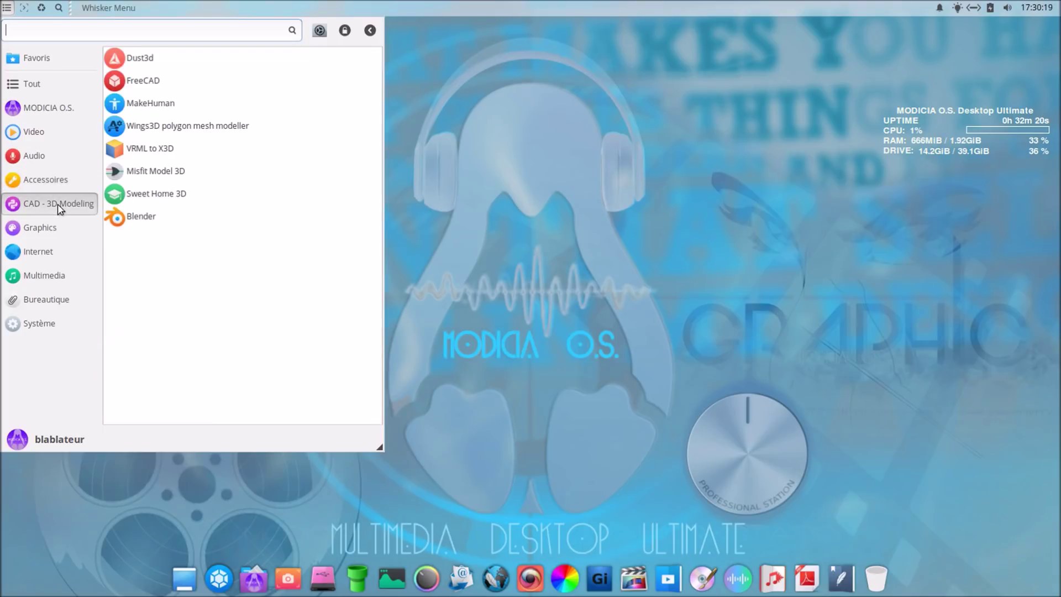
left_click(165, 63)
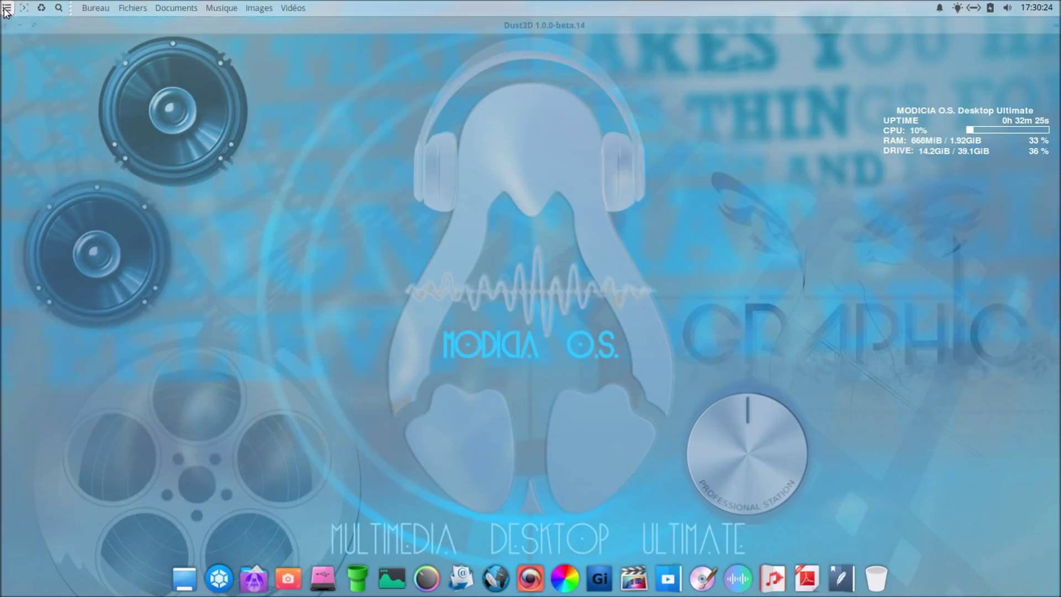
left_click(7, 7)
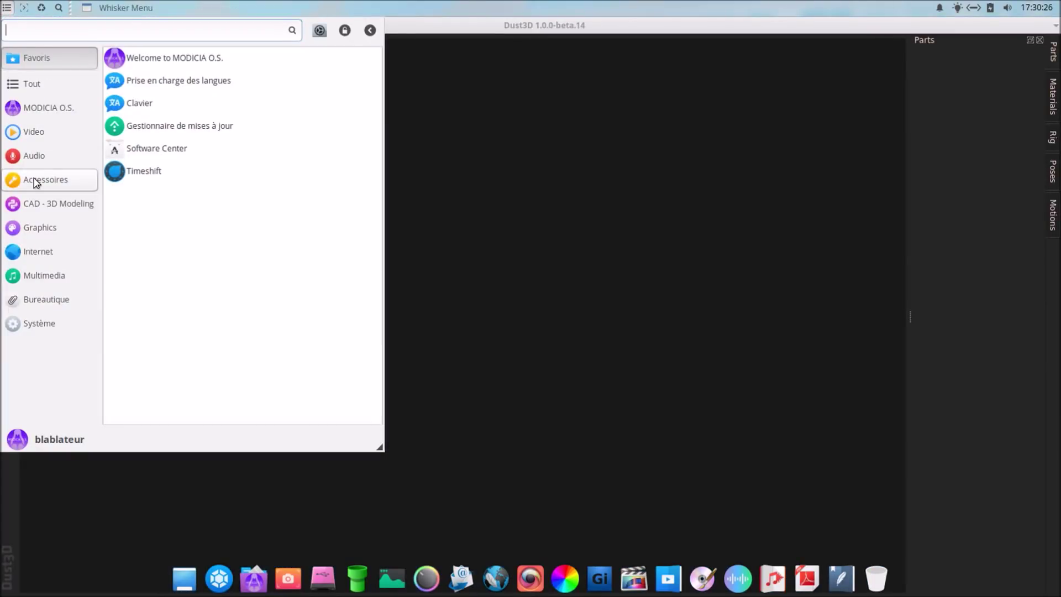
left_click(53, 205)
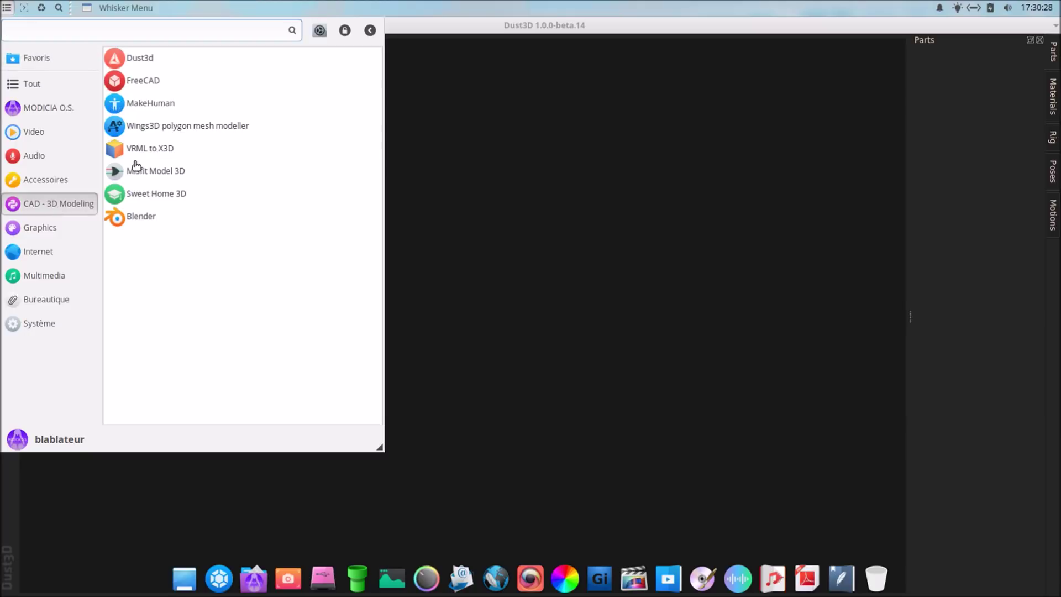
left_click(154, 83)
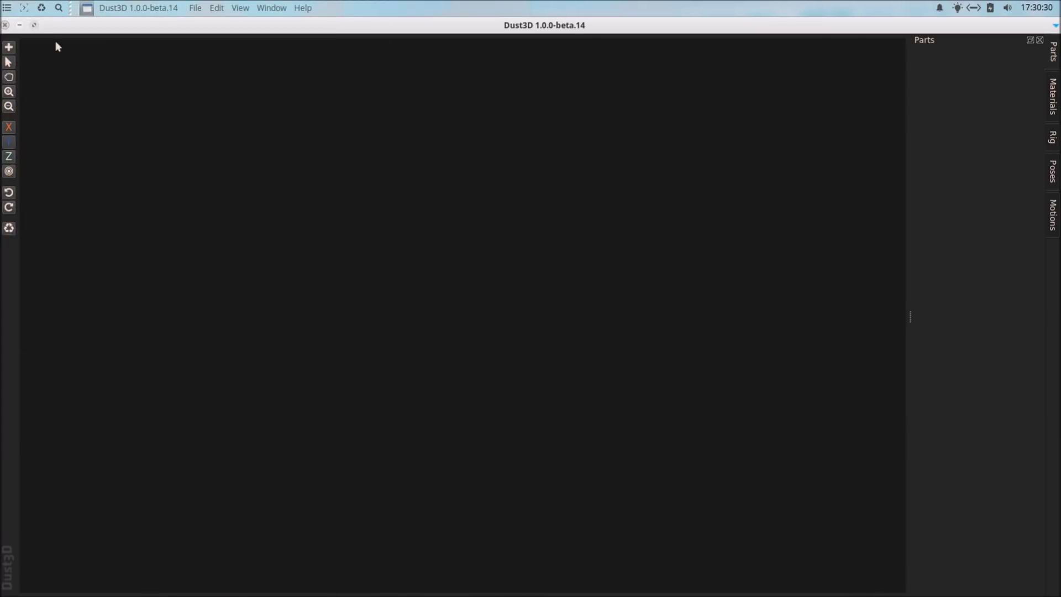
Launch Sweet Home 3D from the CAD - 3D Modeling category and close Dust3D
left_click(6, 8)
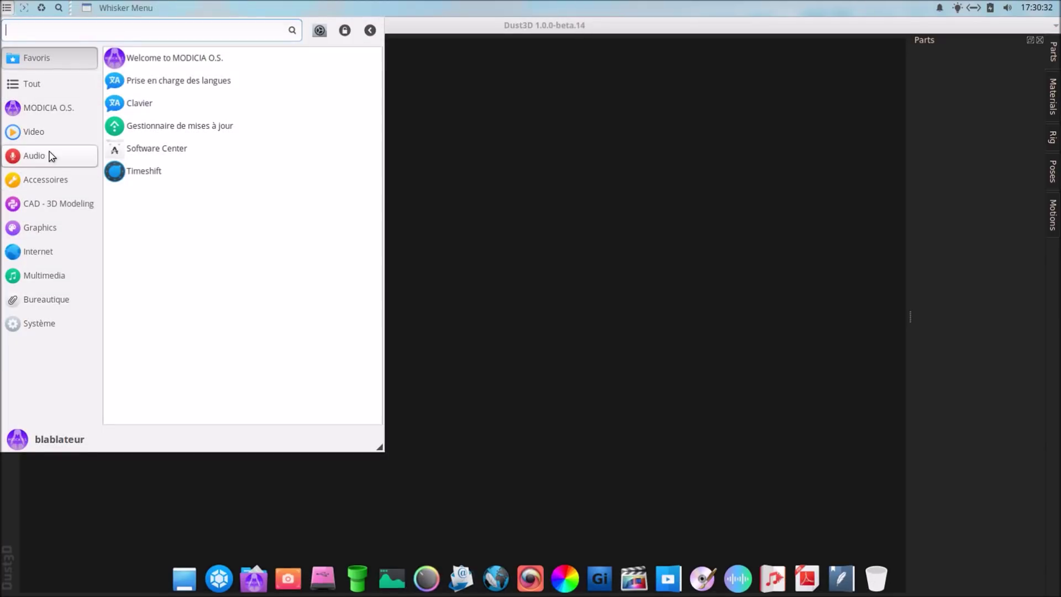
left_click(62, 200)
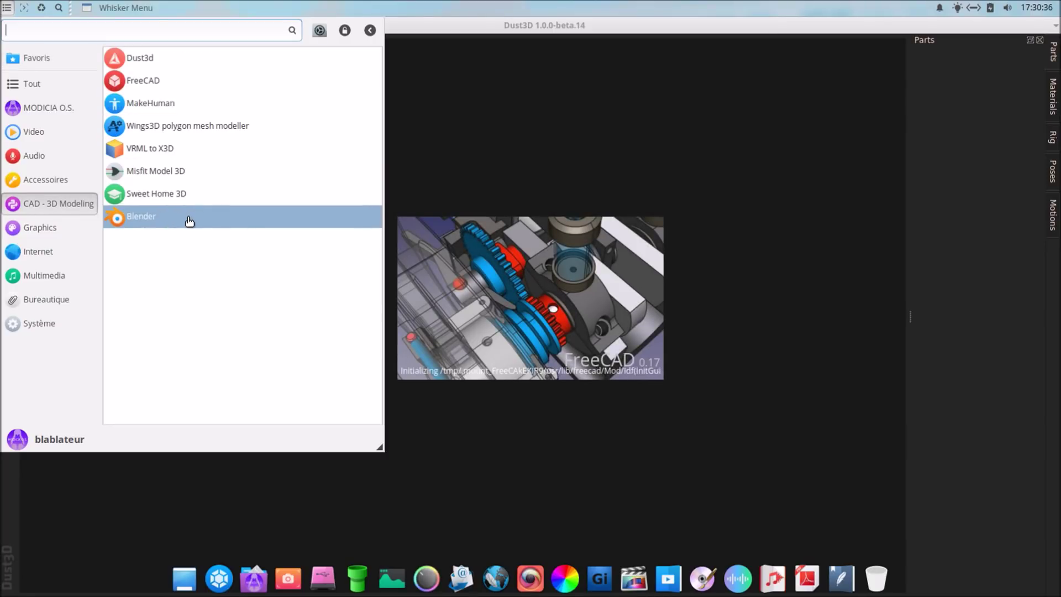
left_click(190, 198)
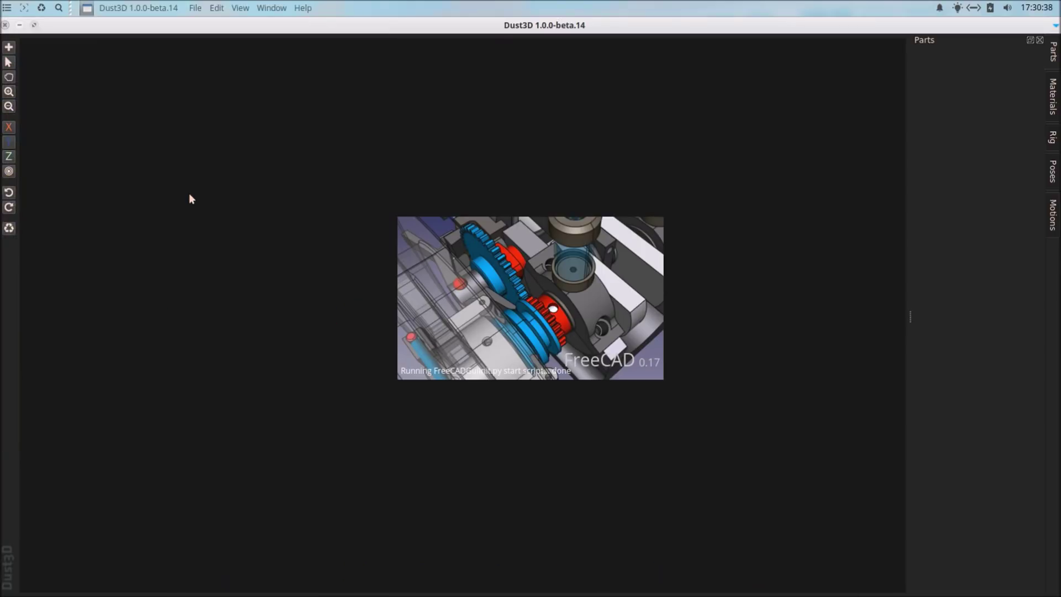
left_click(5, 25)
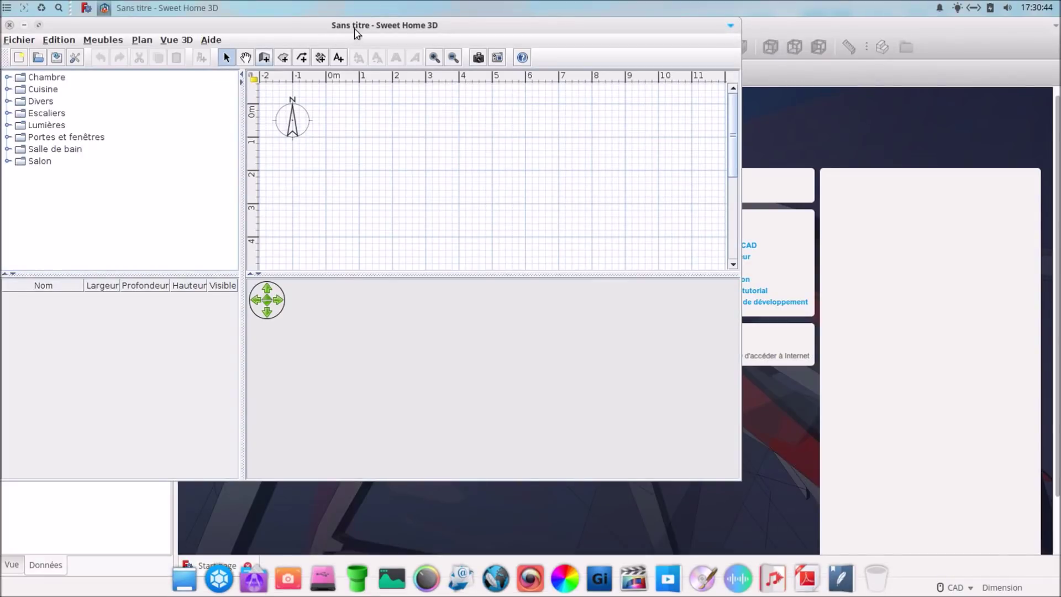
Maximize Sweet Home 3D and dismiss its update notice, closing both Sweet Home 3D and FreeCAD
double_click(355, 28)
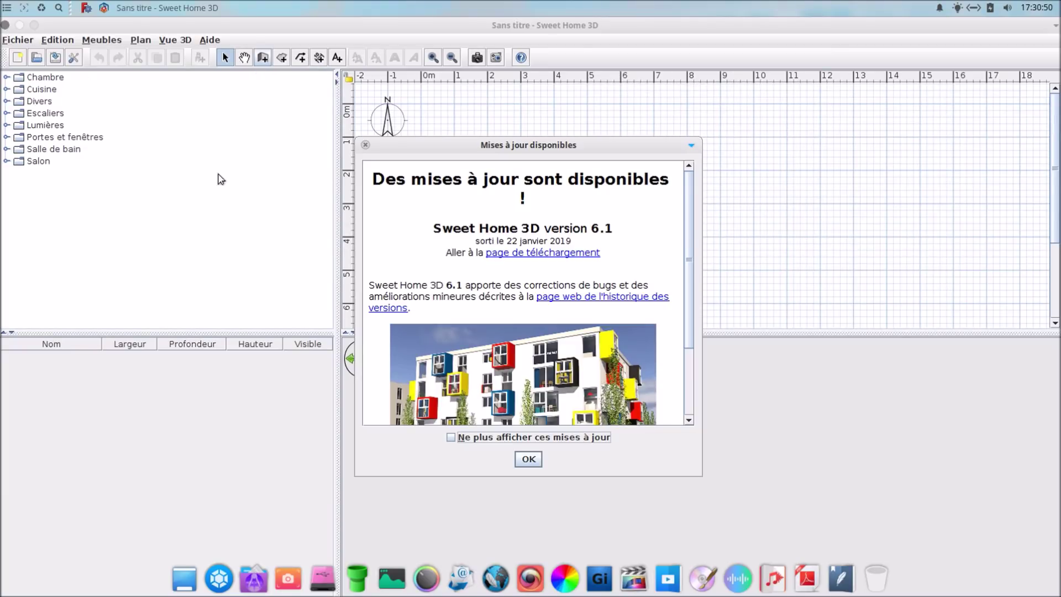
left_click(529, 459)
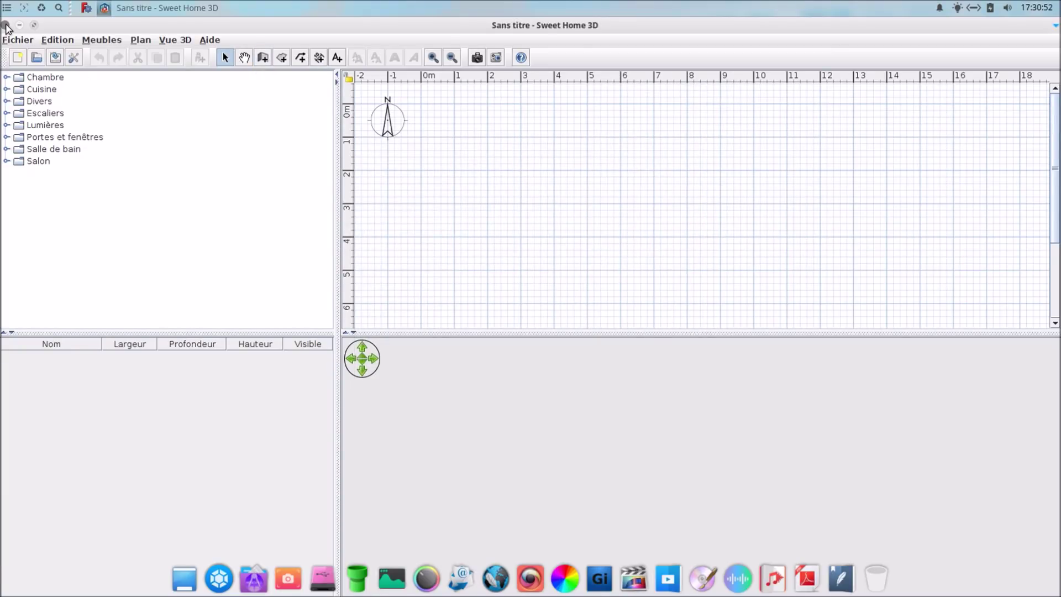
left_click(5, 26)
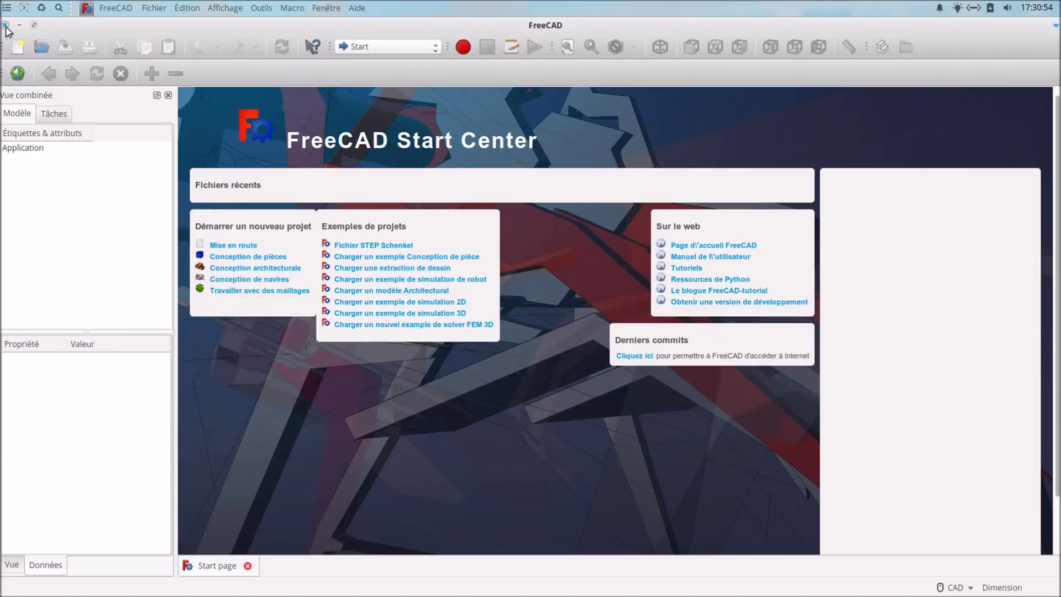
left_click(5, 25)
Launch Blender from the CAD - 3D Modeling application category
left_click(7, 8)
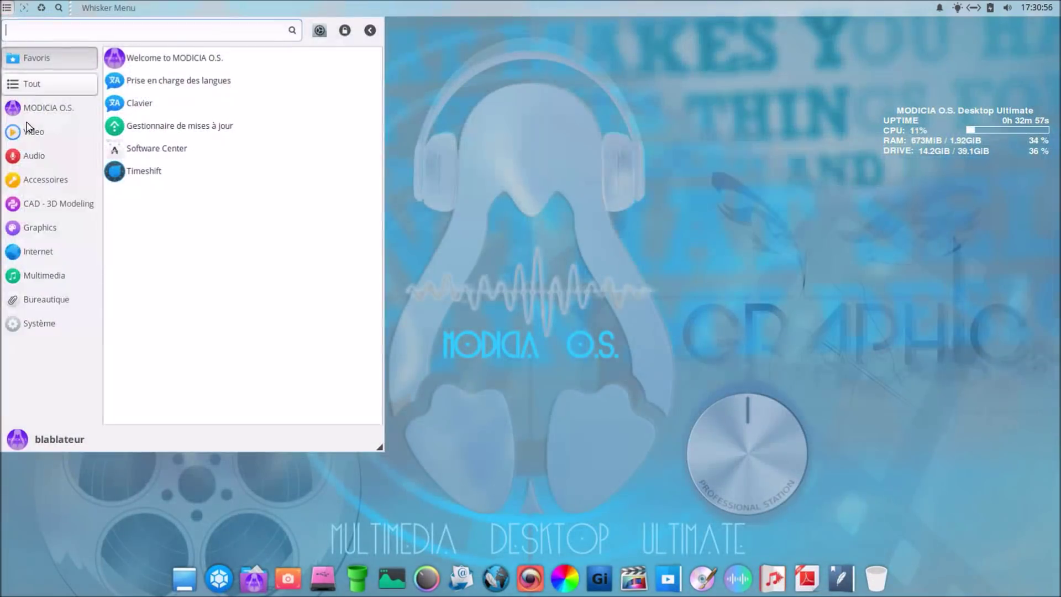
left_click(56, 211)
left_click(147, 217)
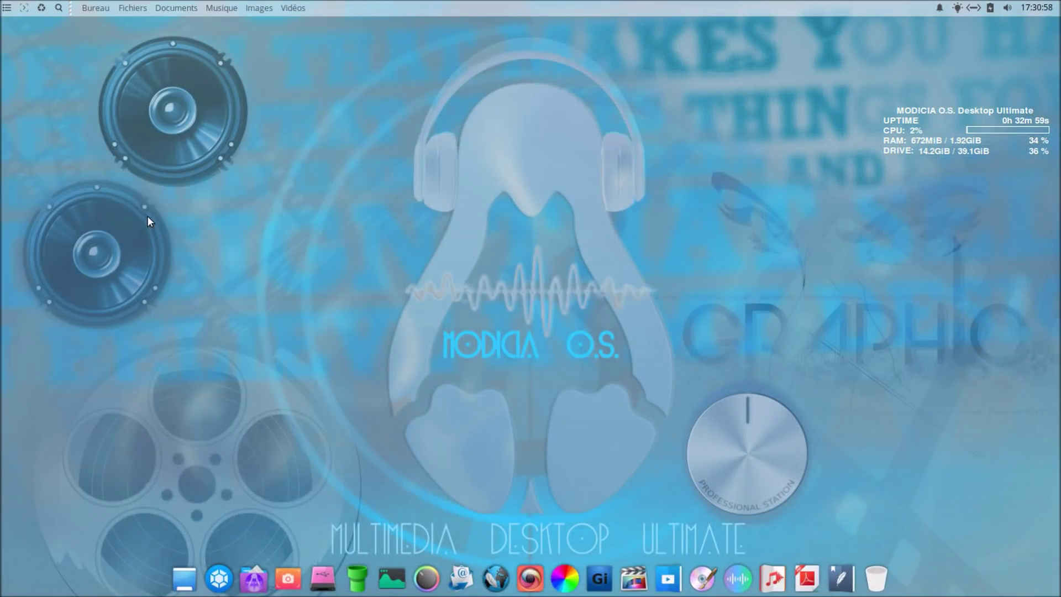
View the CAD - 3D Modeling category, and maximize the Blender window before closing Blender
left_click(7, 7)
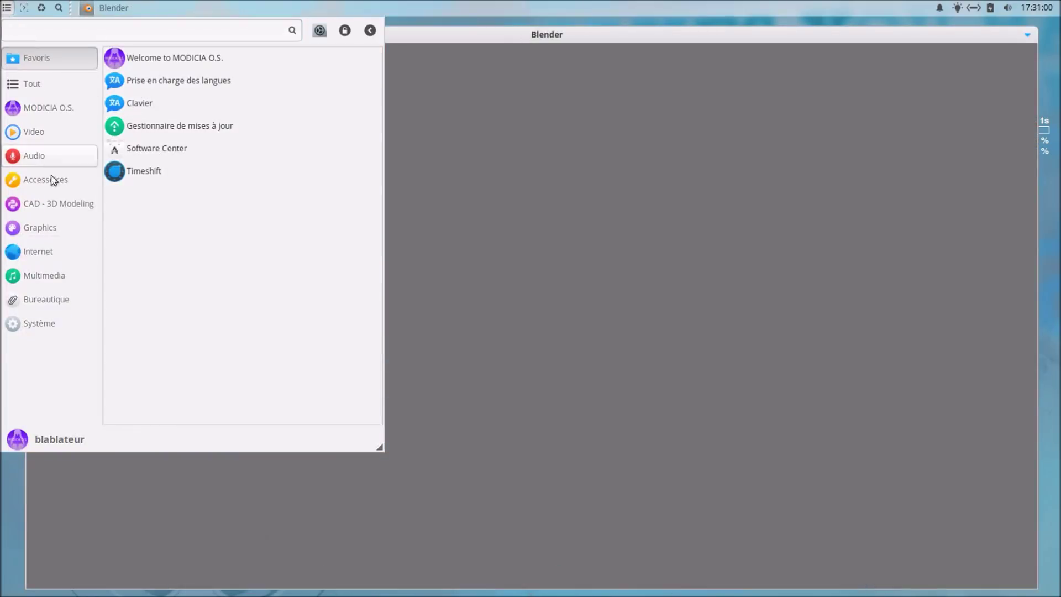
left_click(67, 208)
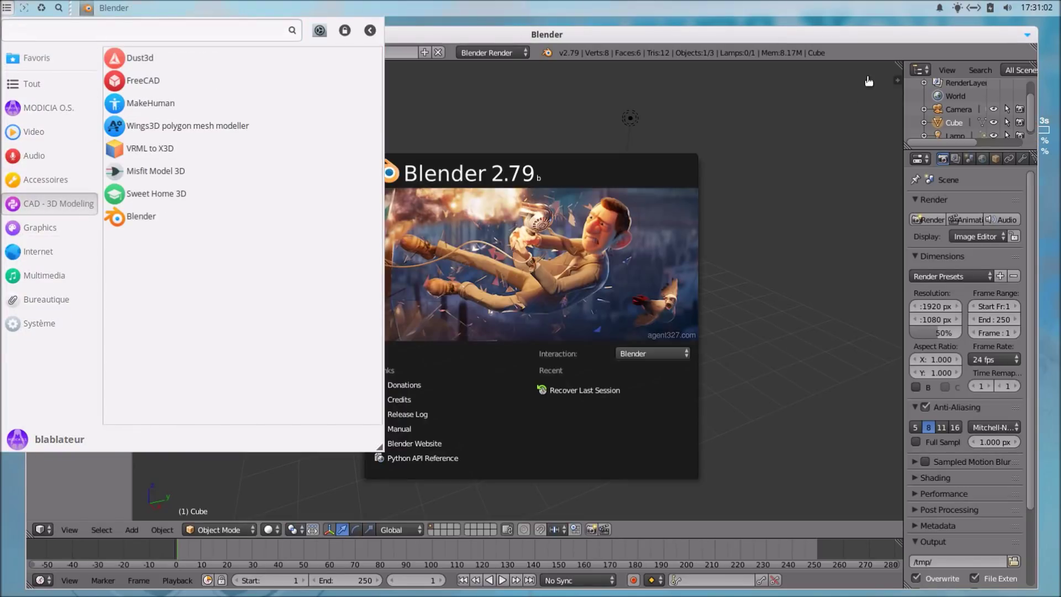
left_click(857, 44)
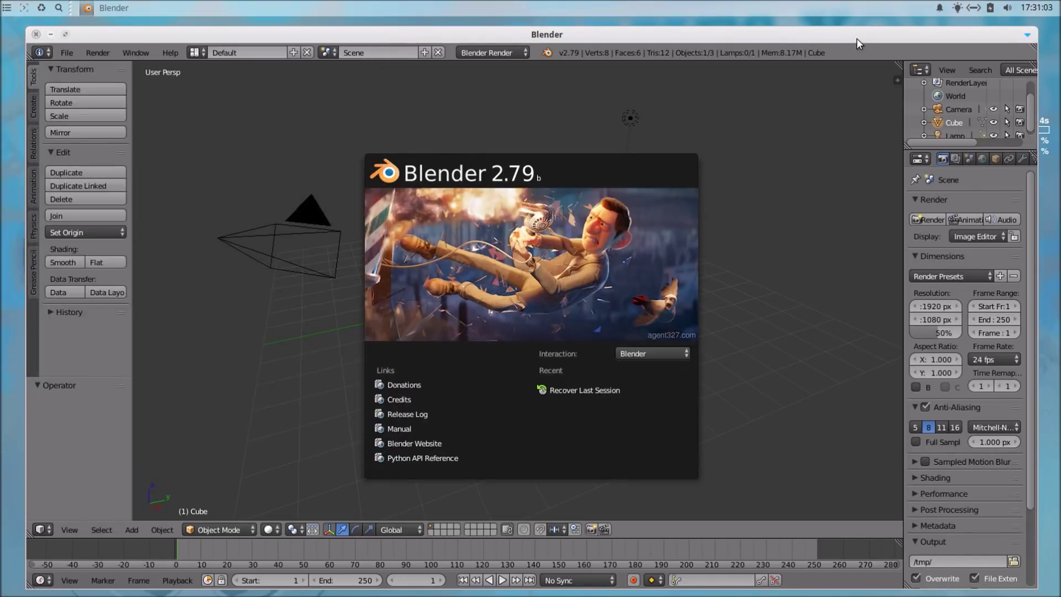
left_click(66, 35)
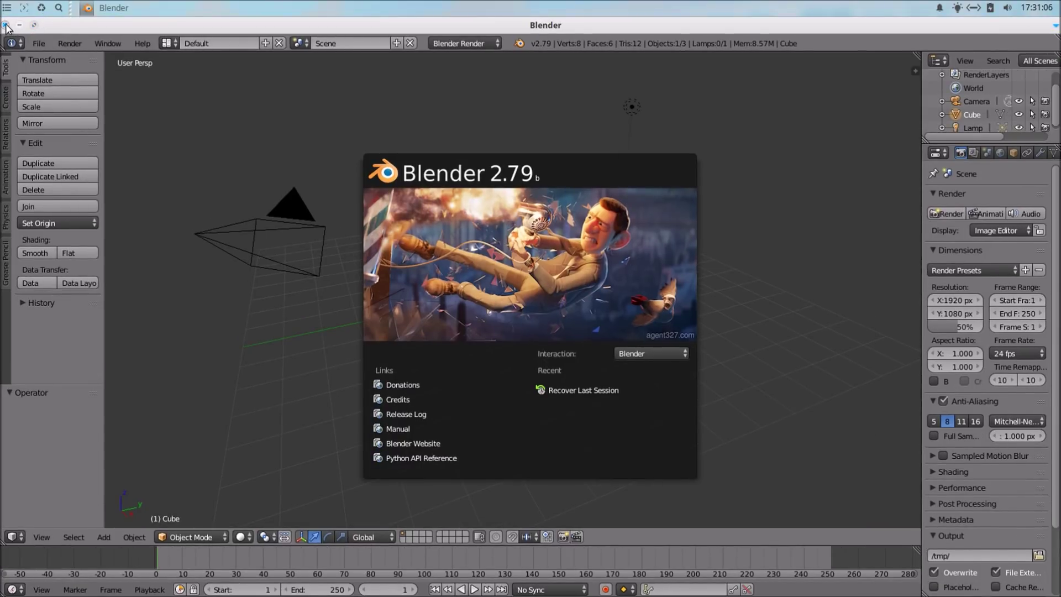
left_click(5, 25)
Launch Krita from the Graphics application category
left_click(7, 8)
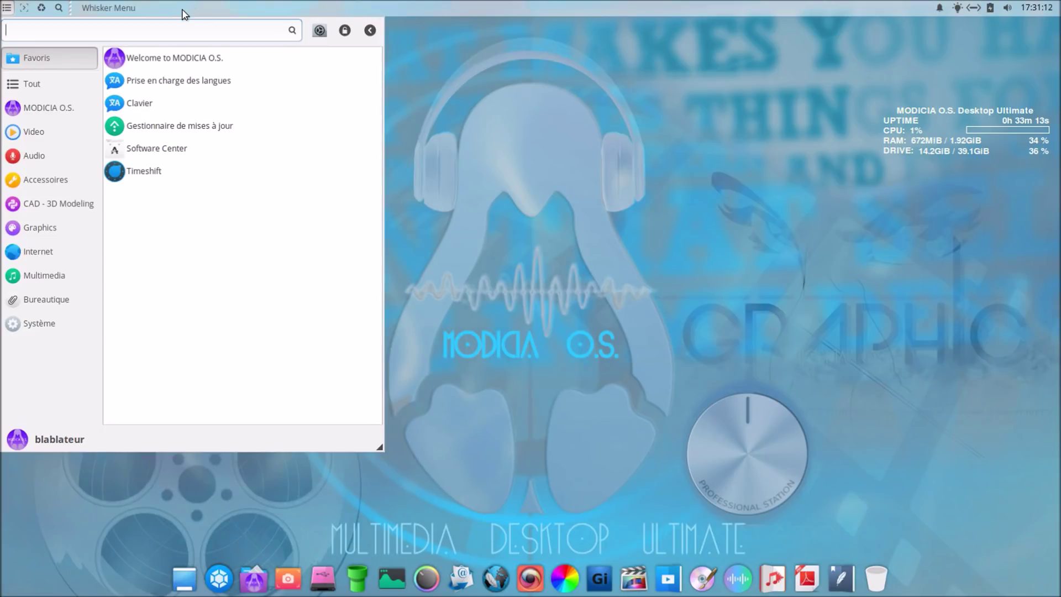
left_click(51, 205)
left_click(56, 229)
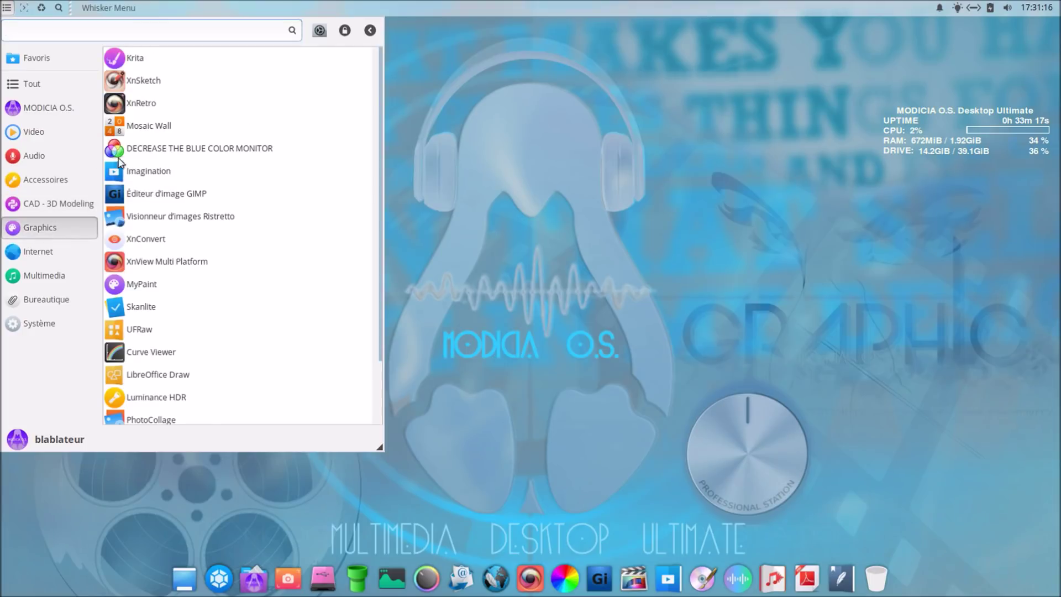
left_click(173, 66)
Launch Imagination and the GIMP image editor from the Graphics category while Krita loads
left_click(7, 8)
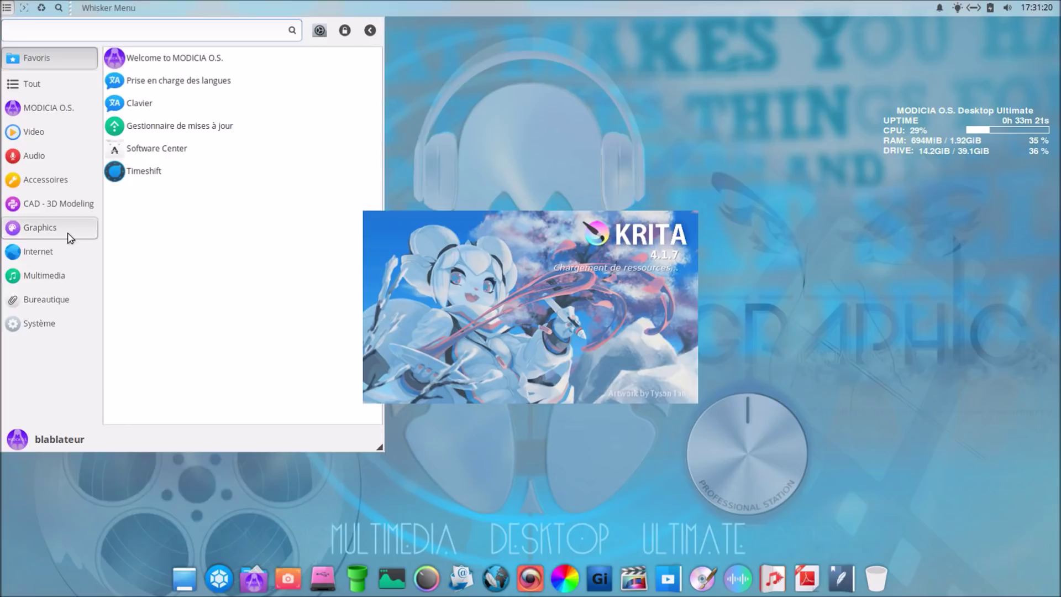
left_click(64, 228)
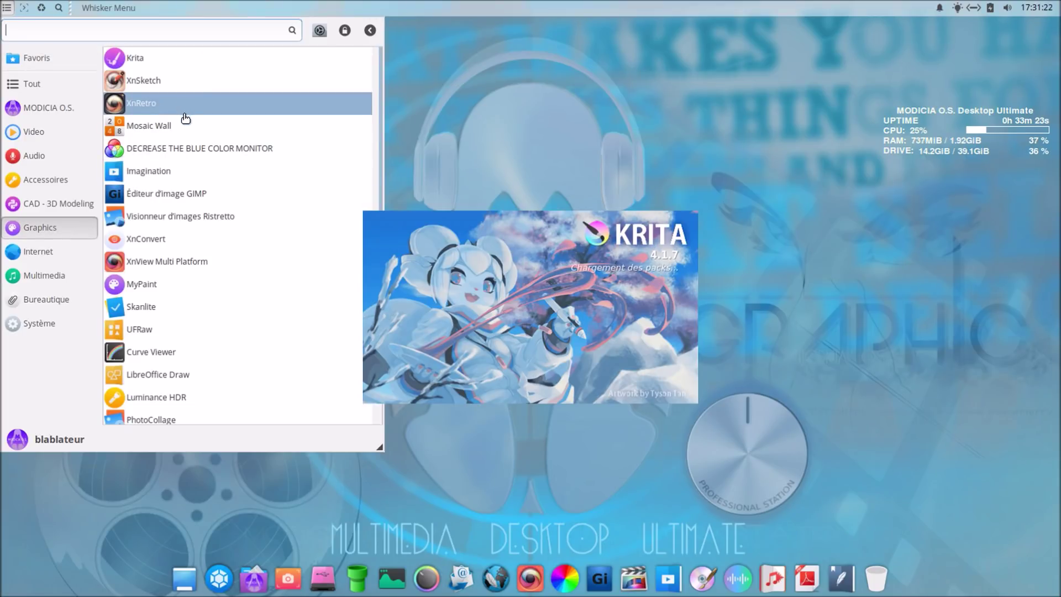
left_click(179, 172)
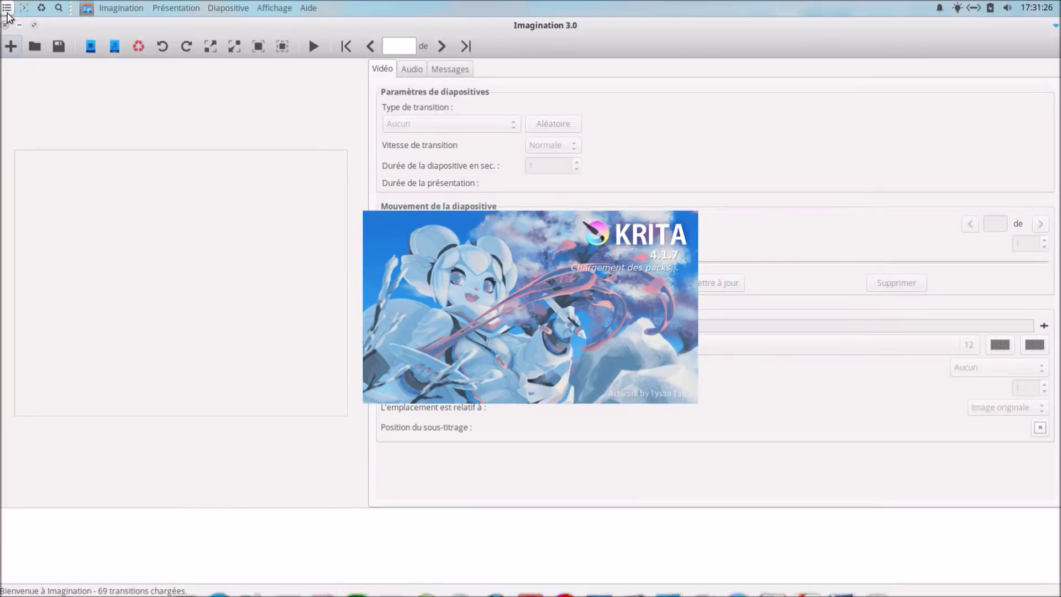
left_click(6, 10)
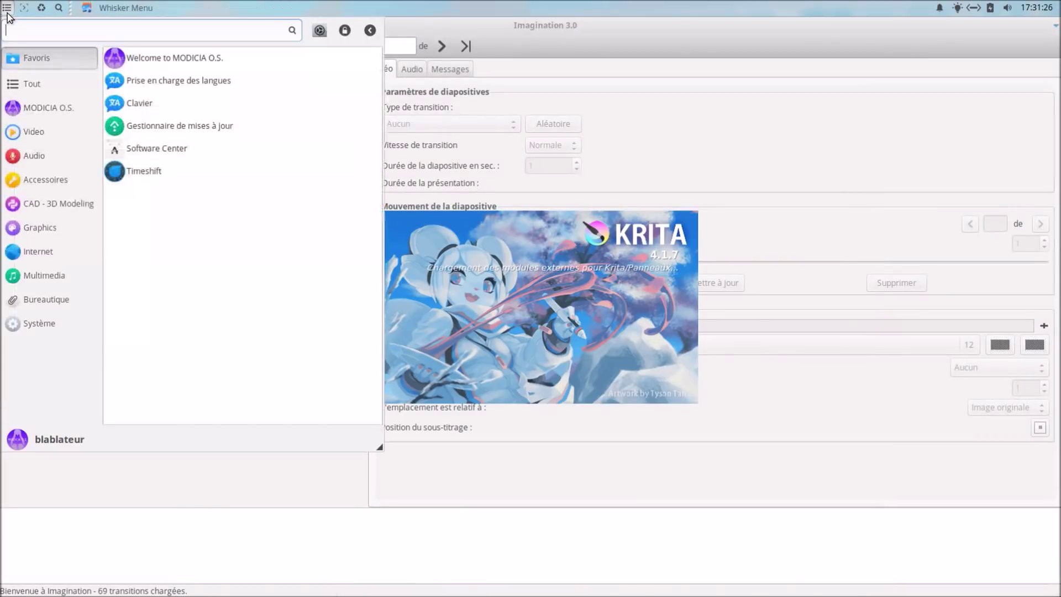
left_click(63, 228)
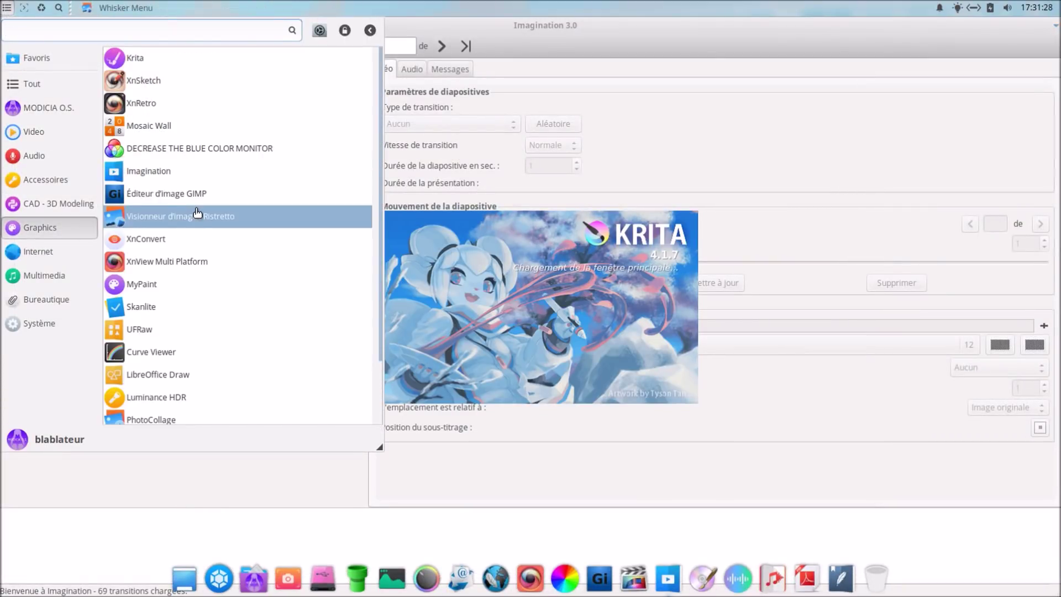
left_click(196, 196)
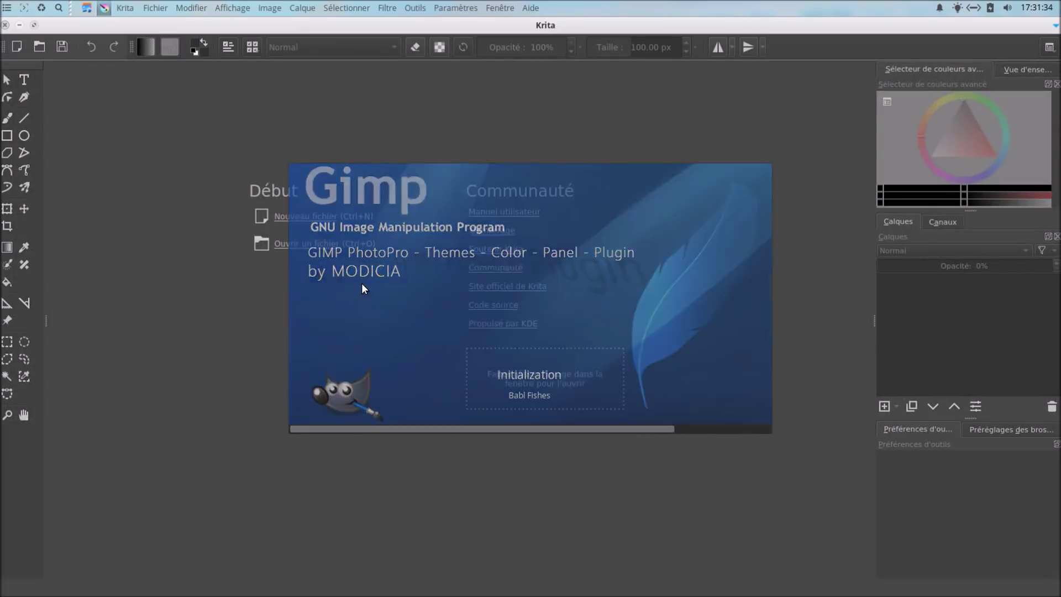
Close GIMP, Krita and Imagination to return to the empty desktop
left_click(5, 26)
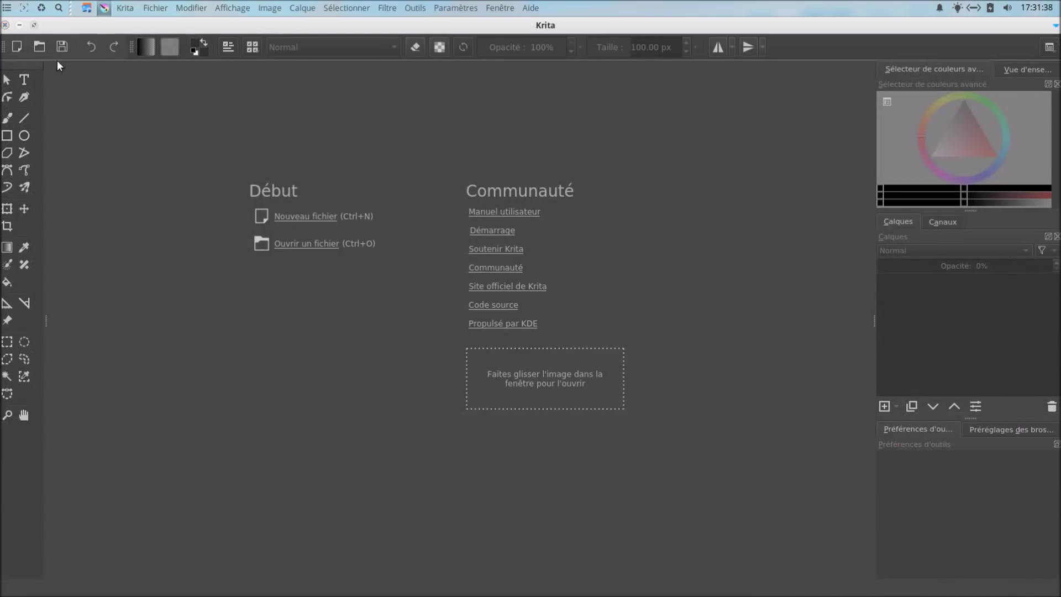
left_click(5, 25)
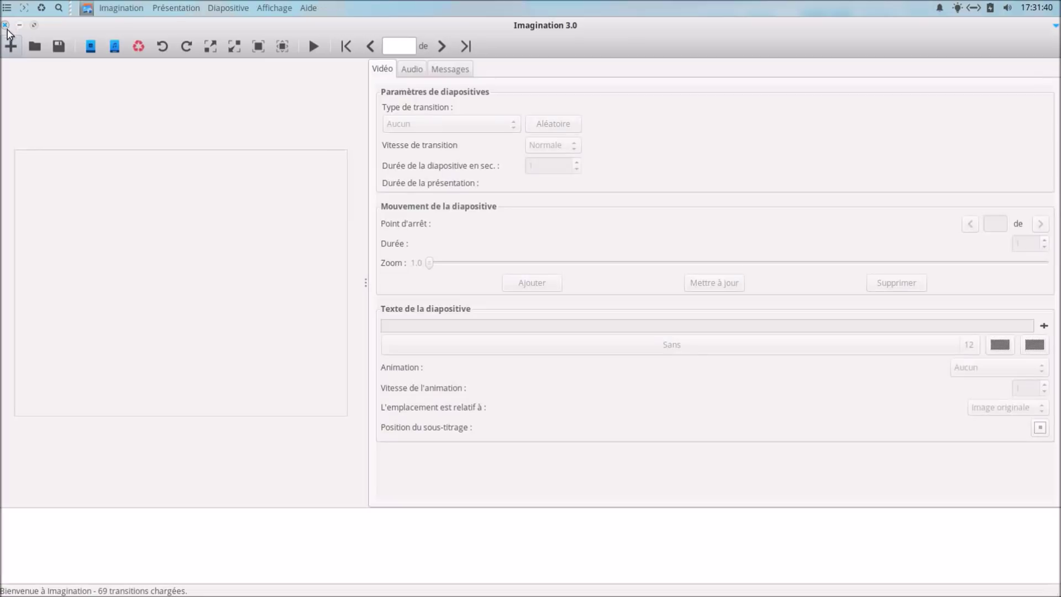
left_click(5, 26)
Launch MyPaint and Inkscape from the Graphics application category
left_click(7, 9)
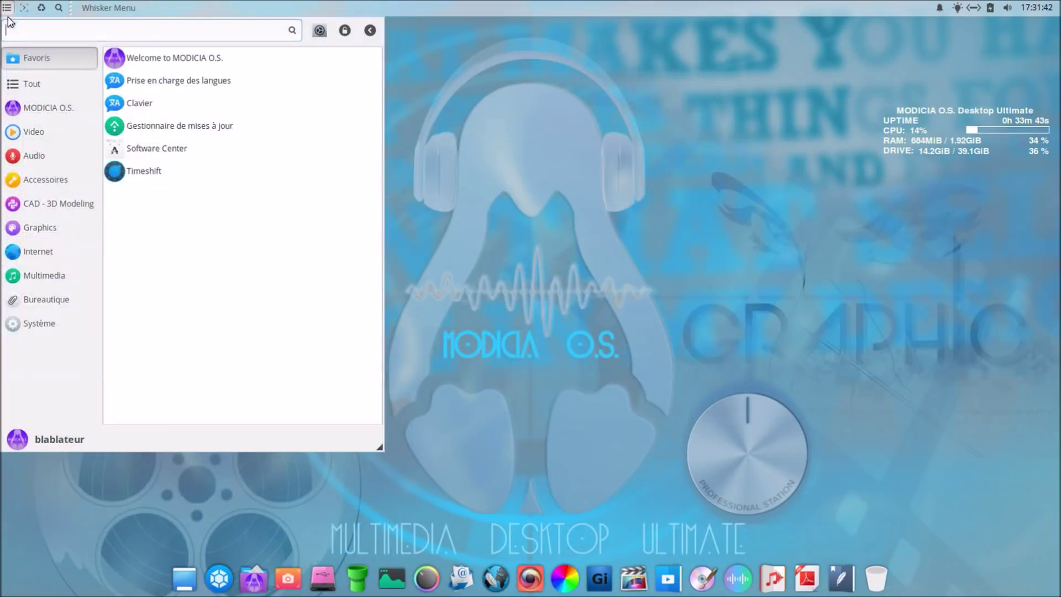
left_click(71, 227)
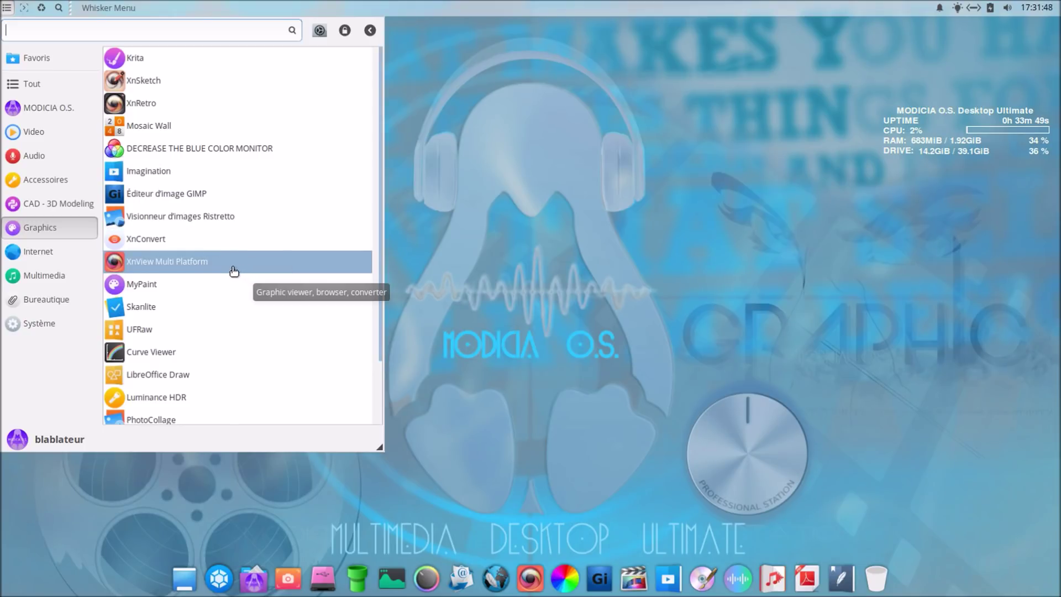
left_click(223, 285)
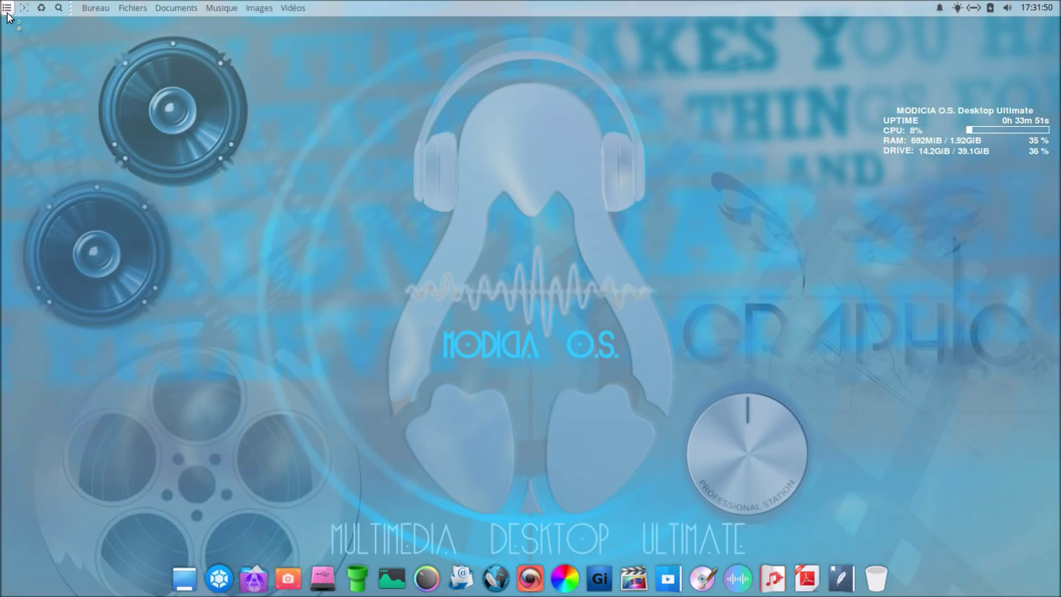
left_click(8, 7)
left_click(64, 227)
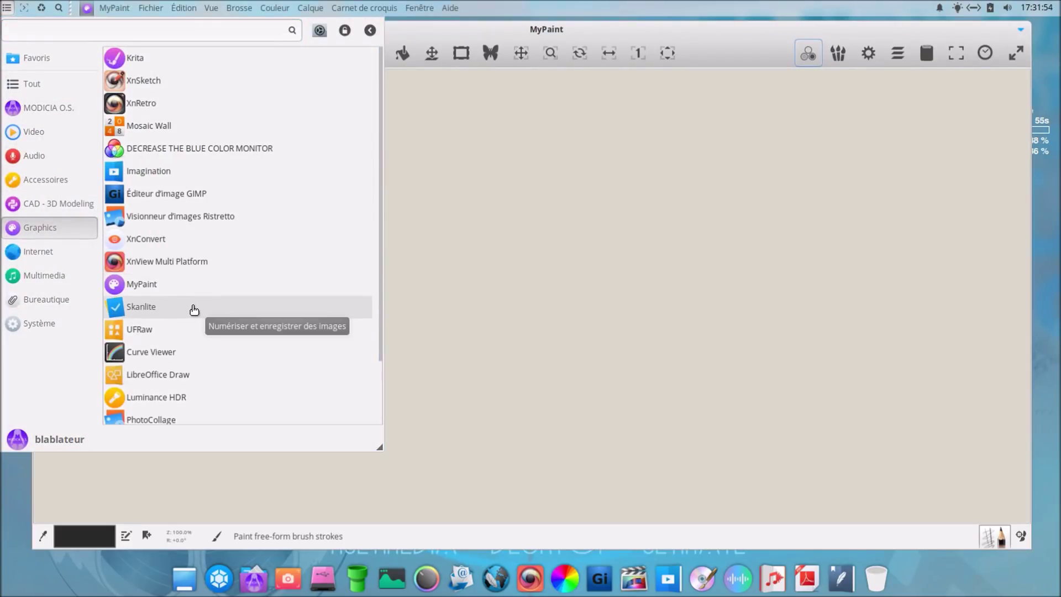
scroll(207, 346, "down", 1)
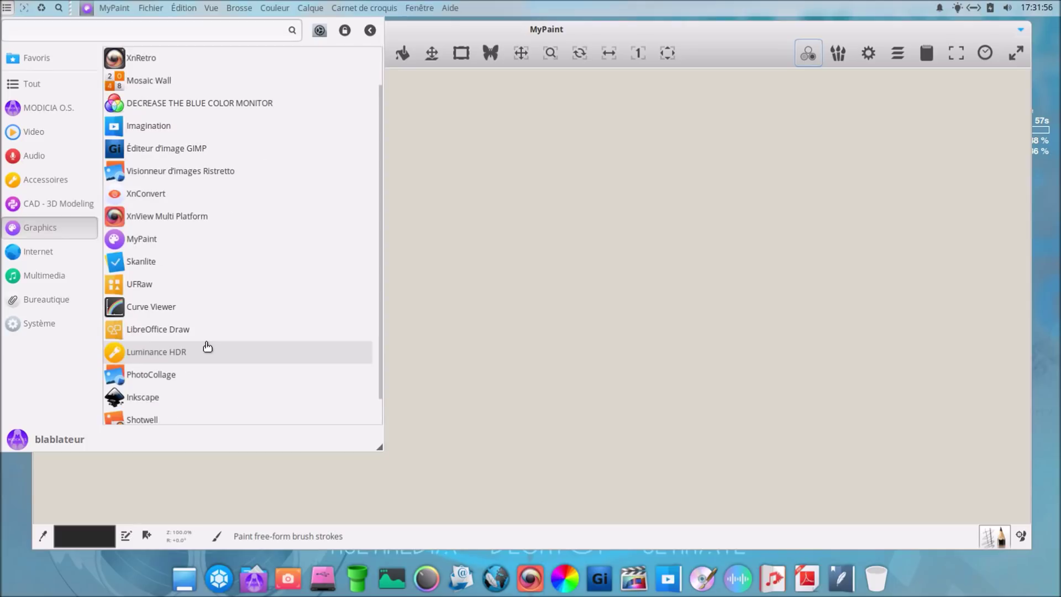
left_click(200, 396)
Look through the Graphics category down to its last application and try to search the applications for "dar"
left_click(9, 10)
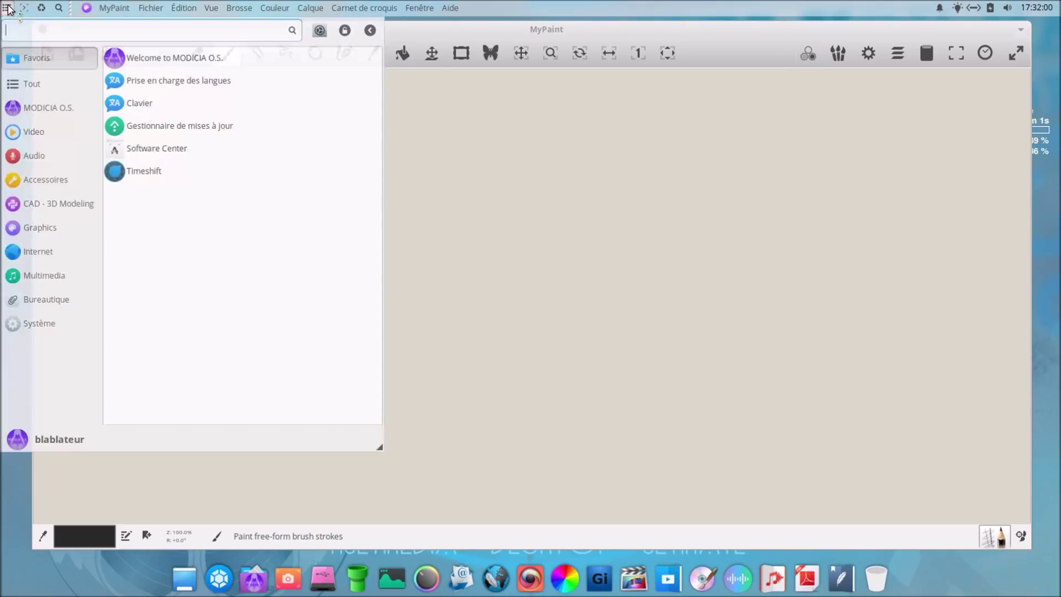
left_click(64, 209)
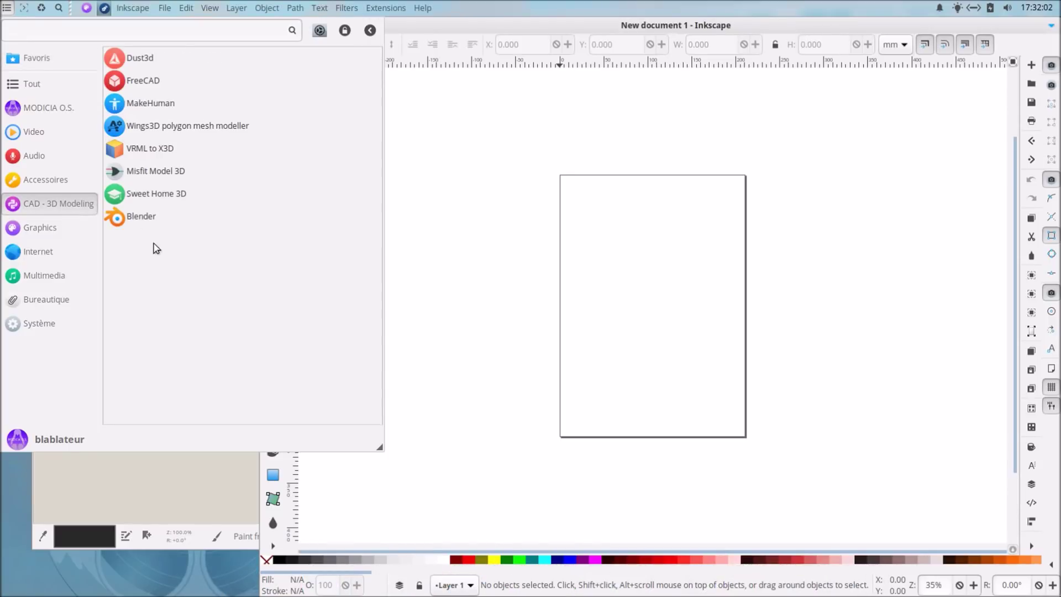
left_click(81, 228)
scroll(191, 273, "down", 2)
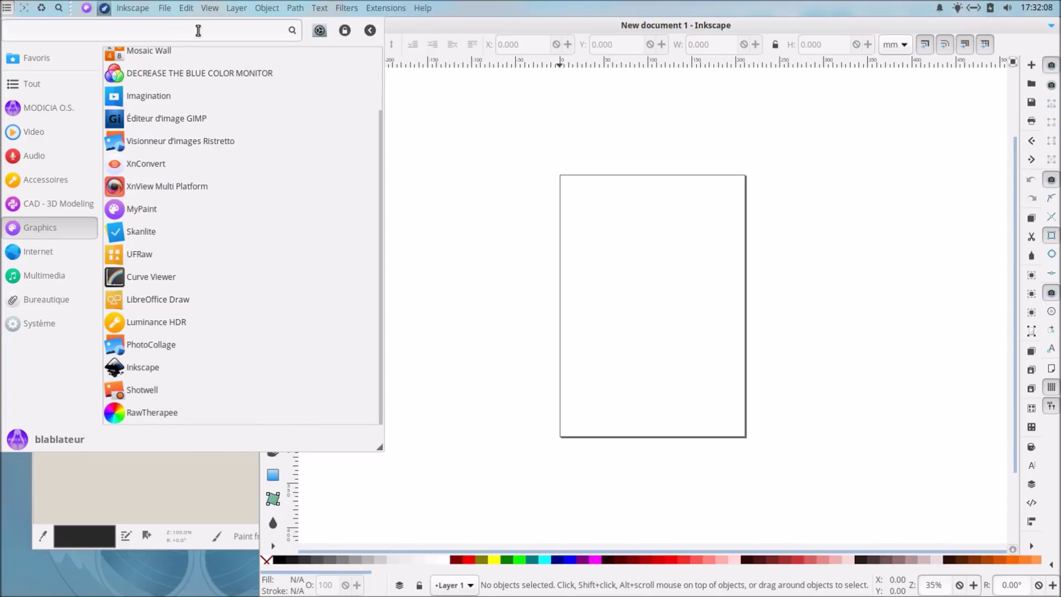
key("d")
key("a")
key("r")
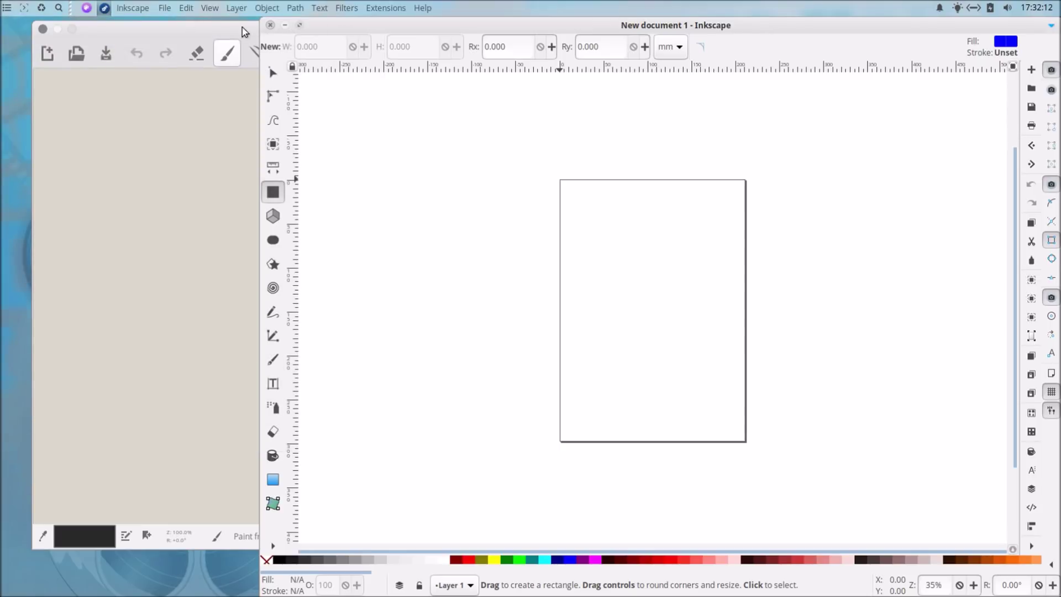
Close Inkscape and MyPaint, and search the applications for "dark", clearing the search term at the end
left_click(270, 25)
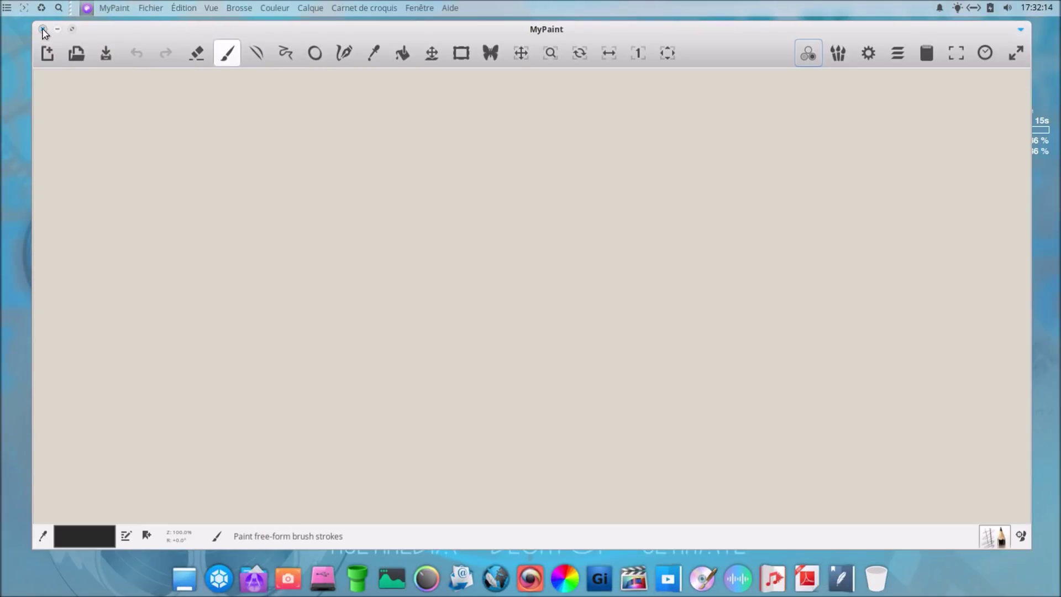
left_click(43, 29)
left_click(8, 13)
type("d")
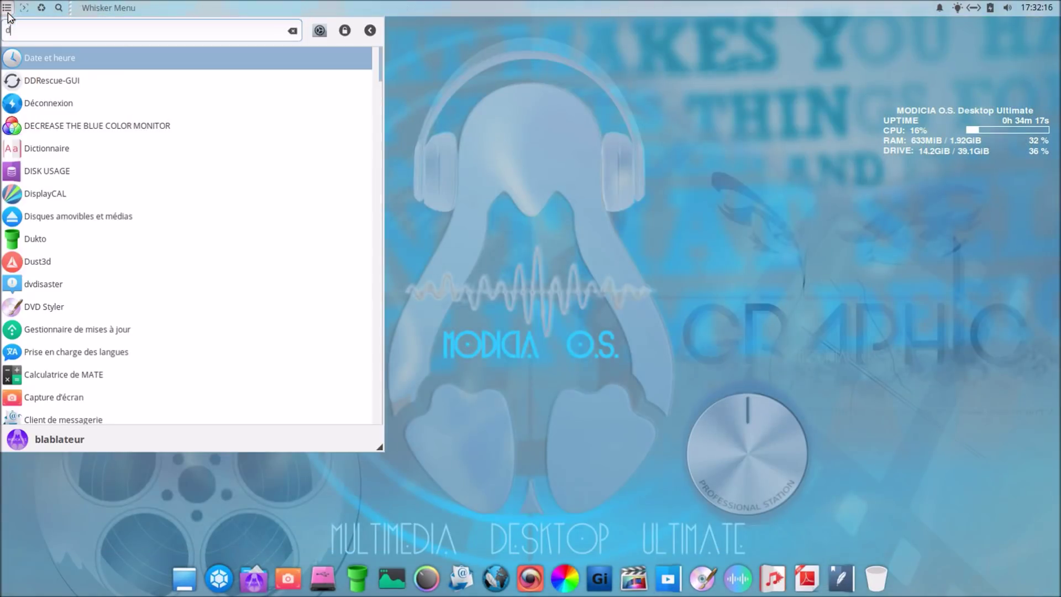
type("ar")
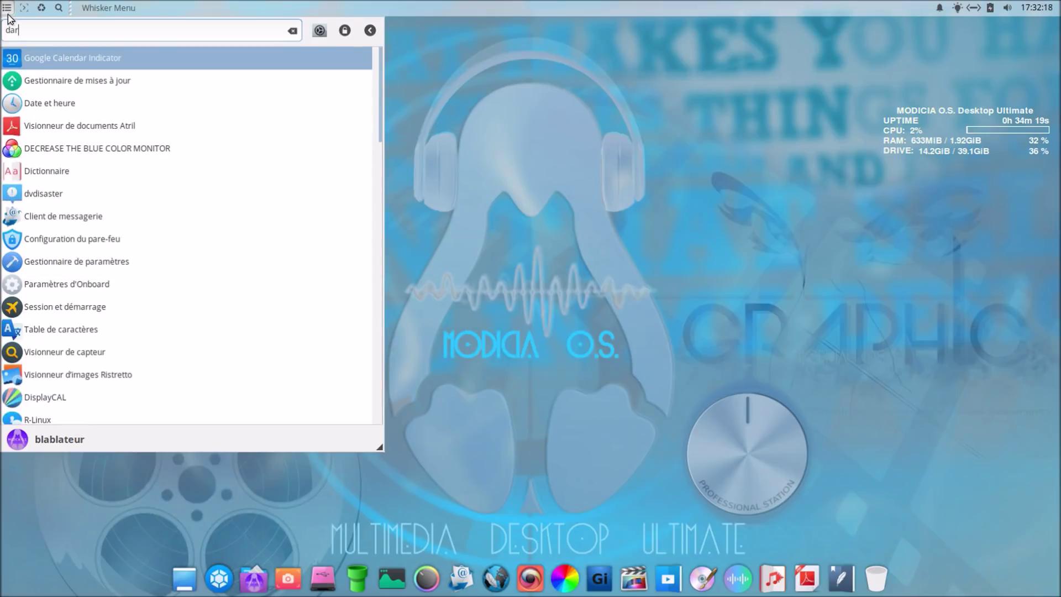
type("k")
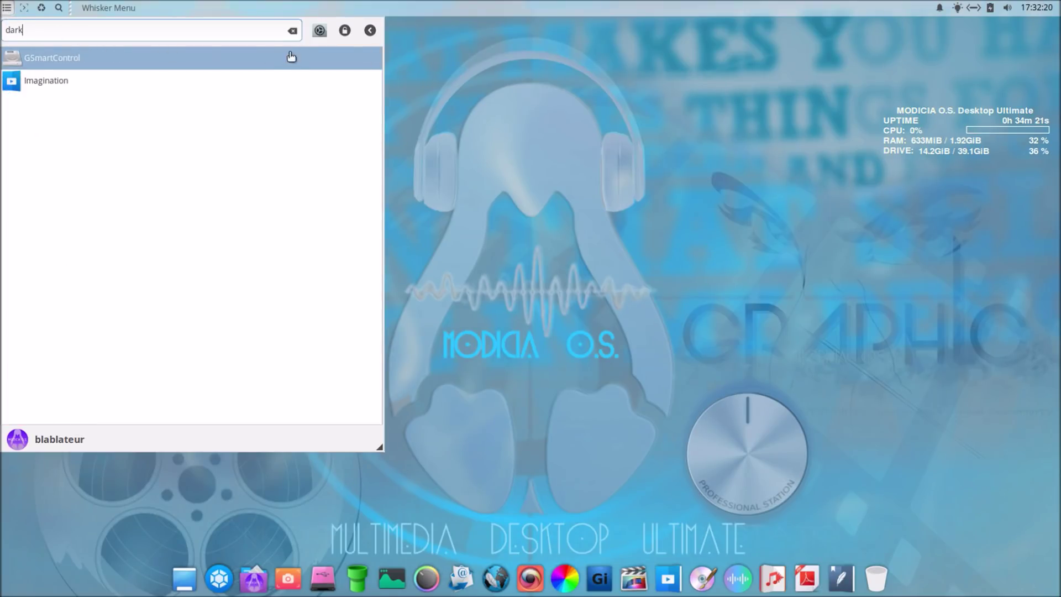
left_click(293, 31)
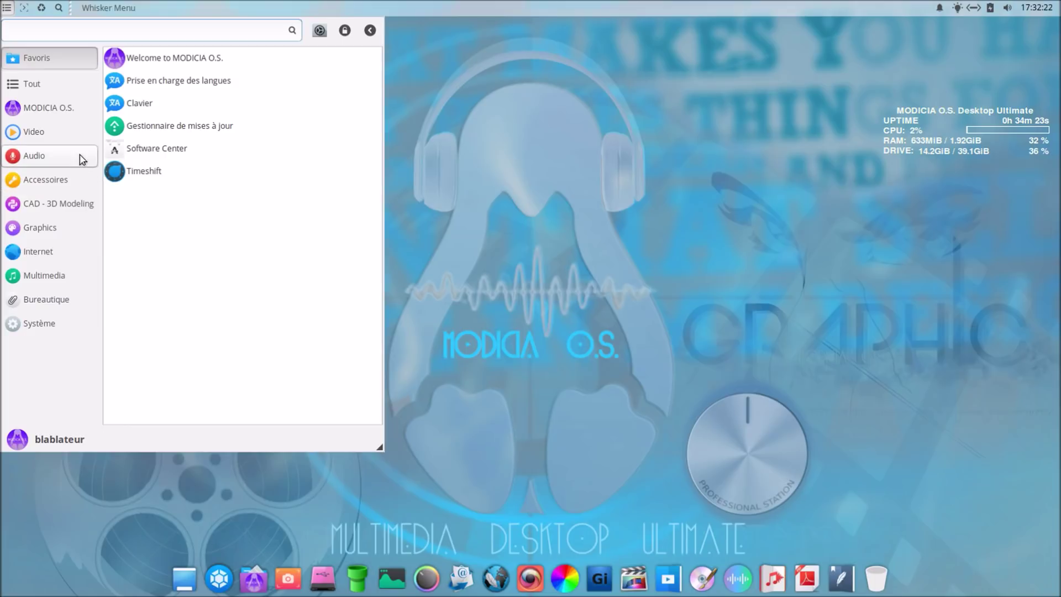
Launch Animated GIF and Animated PNG from the Multimedia application category
left_click(85, 226)
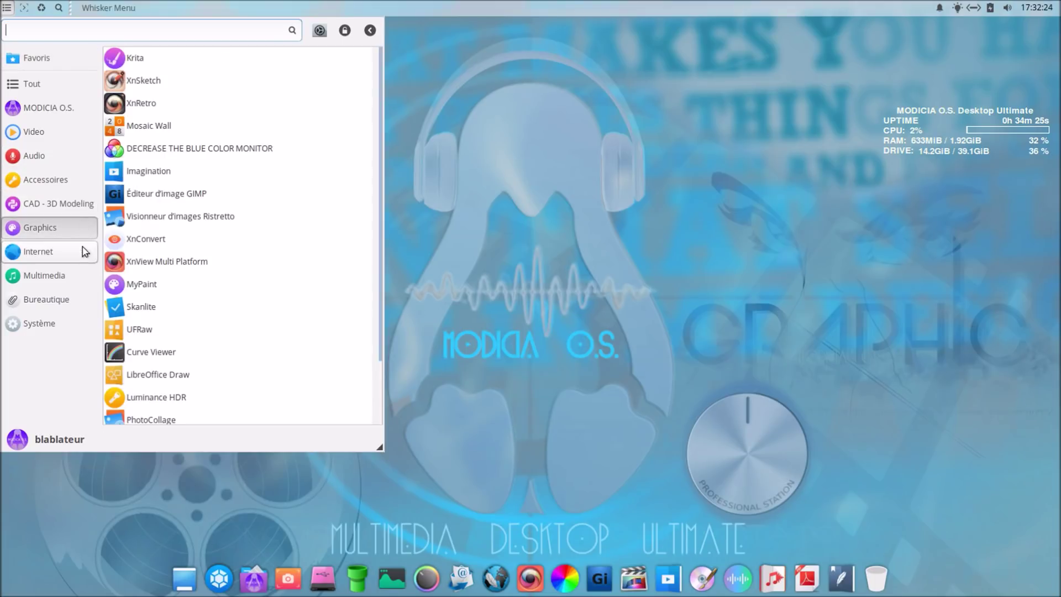
left_click(71, 277)
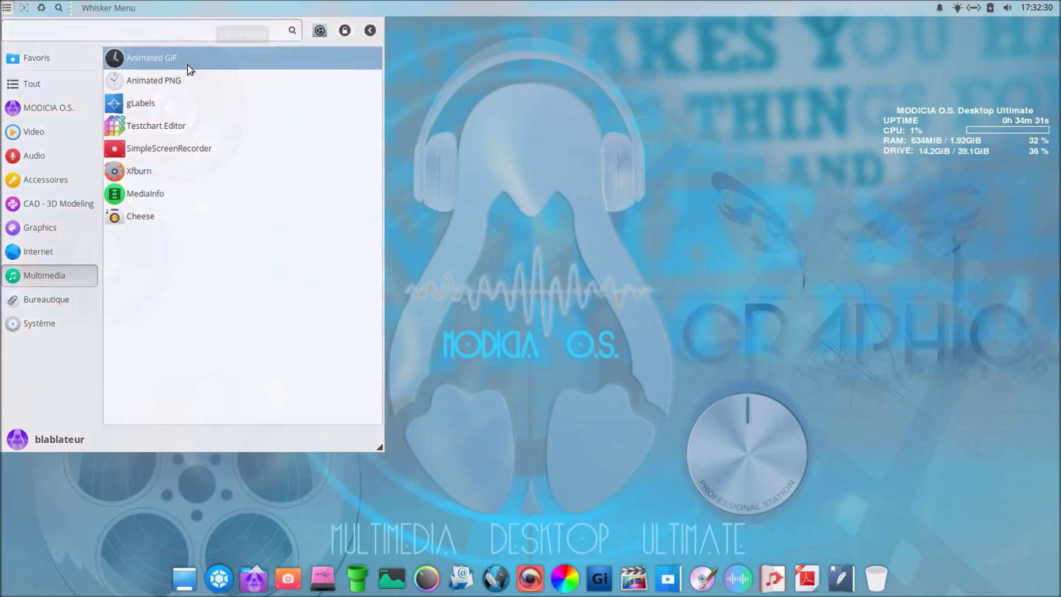
left_click(187, 64)
left_click(7, 7)
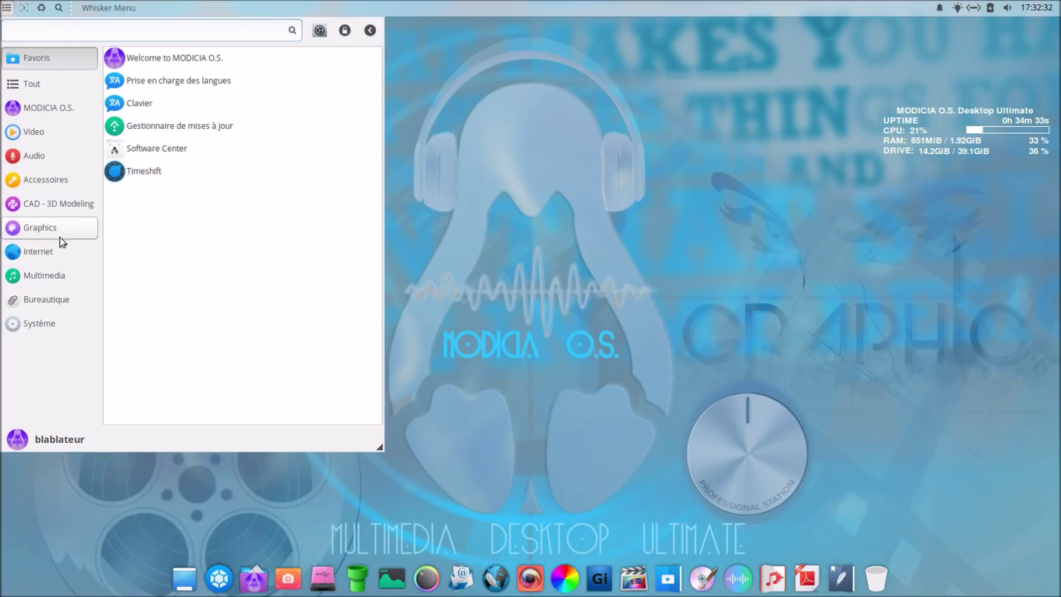
left_click(66, 275)
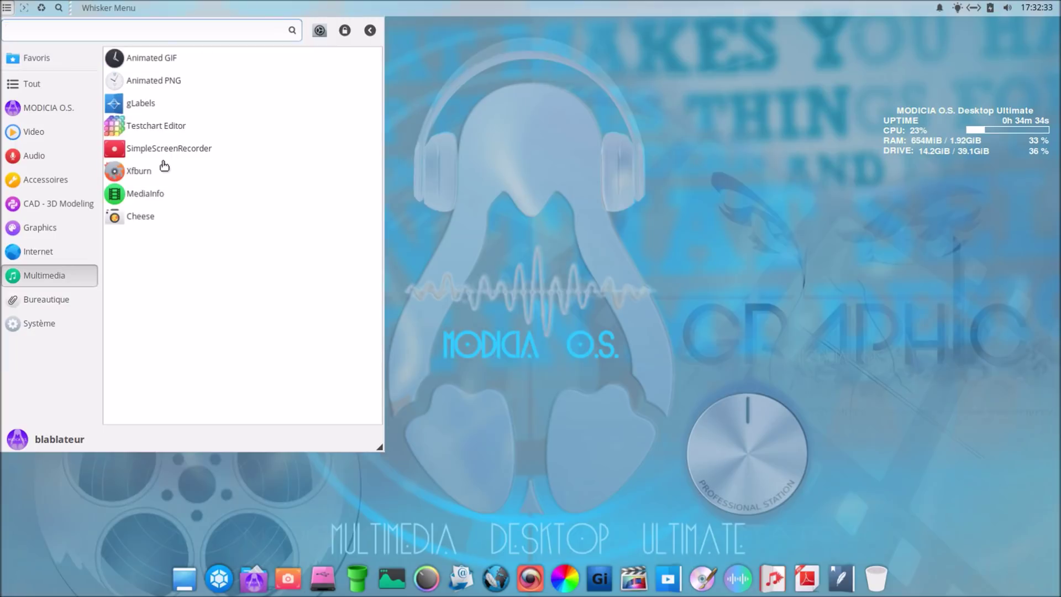
left_click(172, 82)
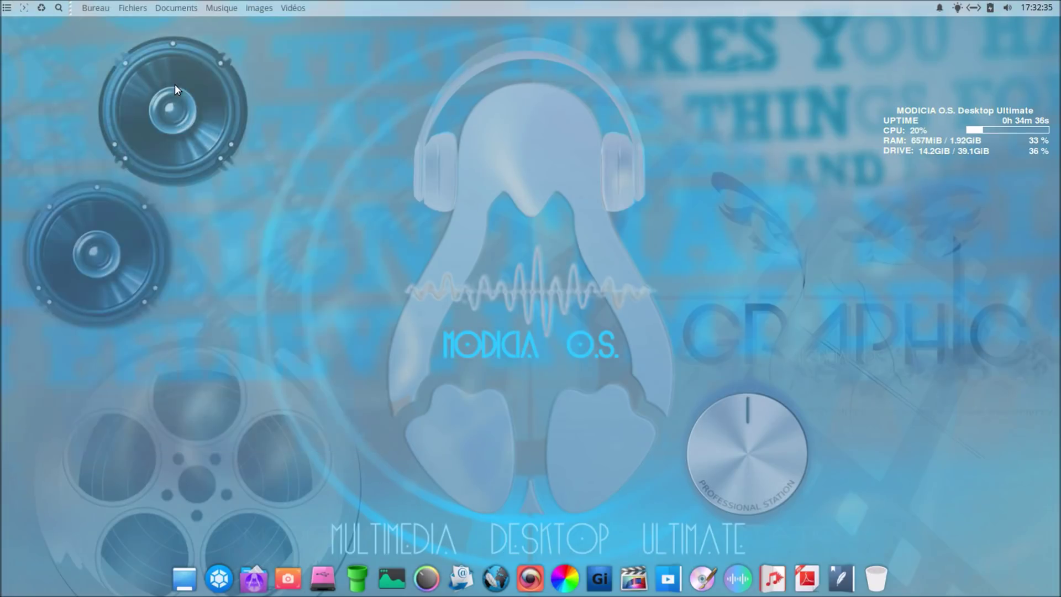
Launch gLabels from the Multimedia application category
left_click(8, 8)
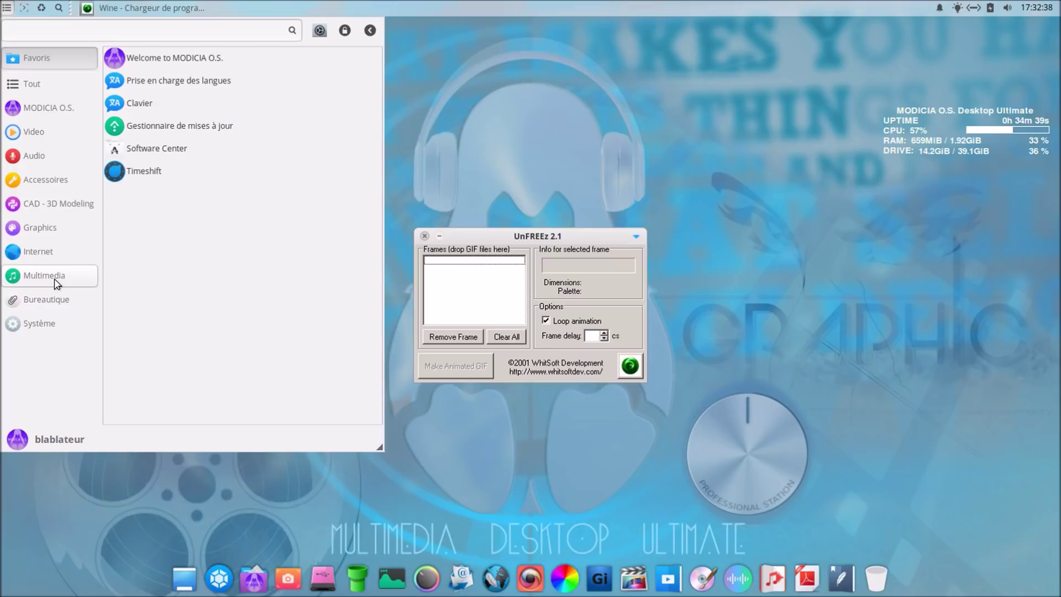
left_click(55, 281)
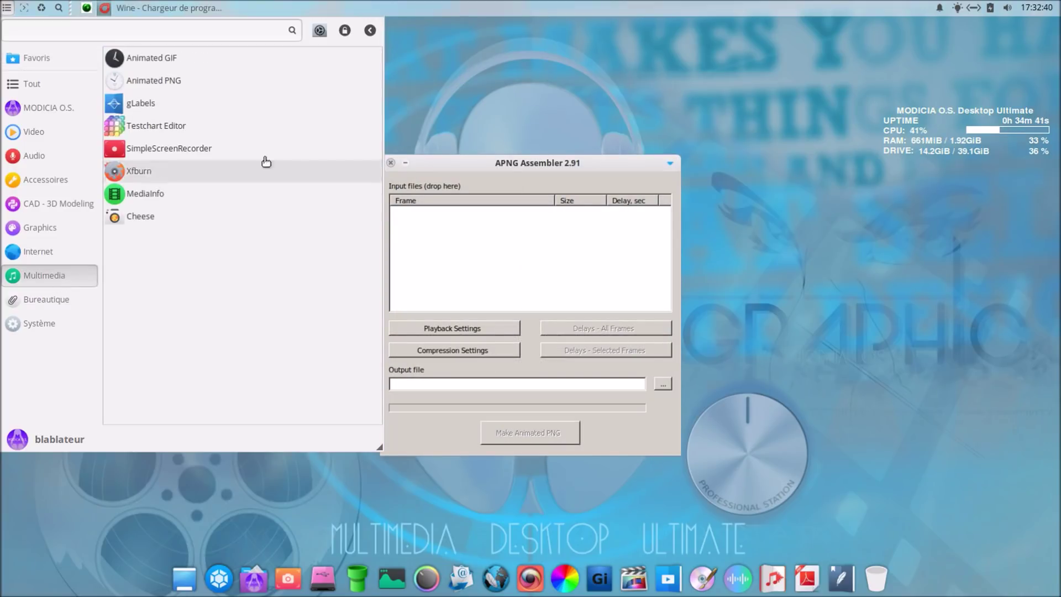
left_click(161, 104)
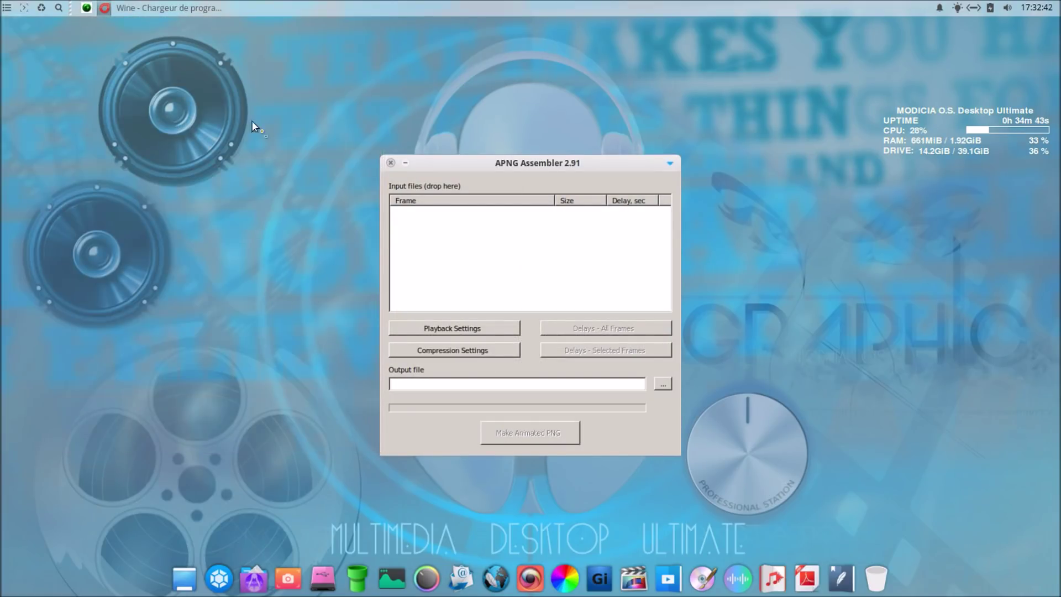
Close the APNG Assembler and UnFREEz windows, then move the gLabels window toward mid-screen and close it as well
left_click(391, 163)
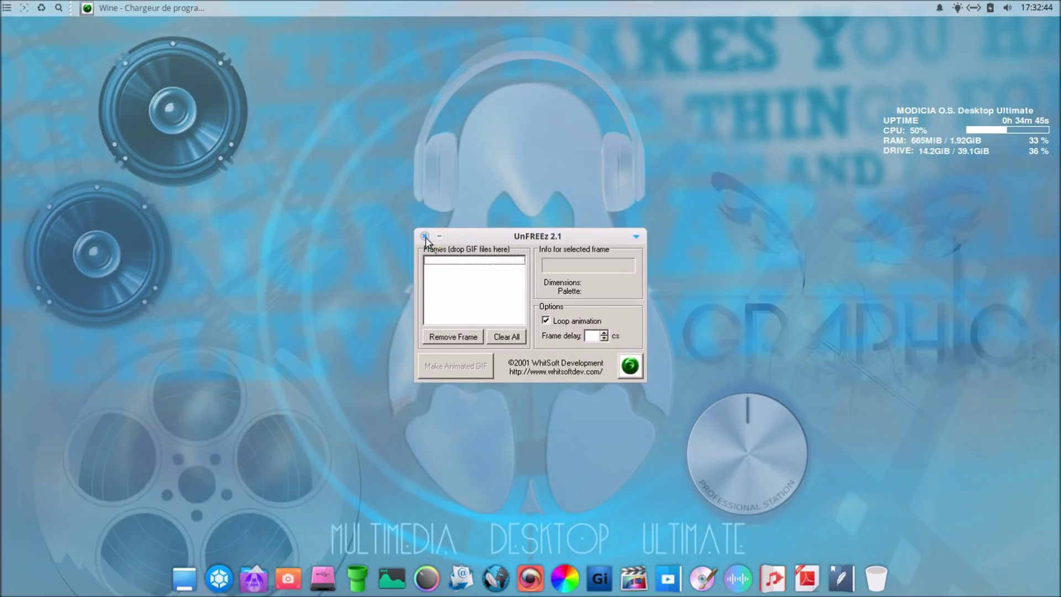
left_click(423, 233)
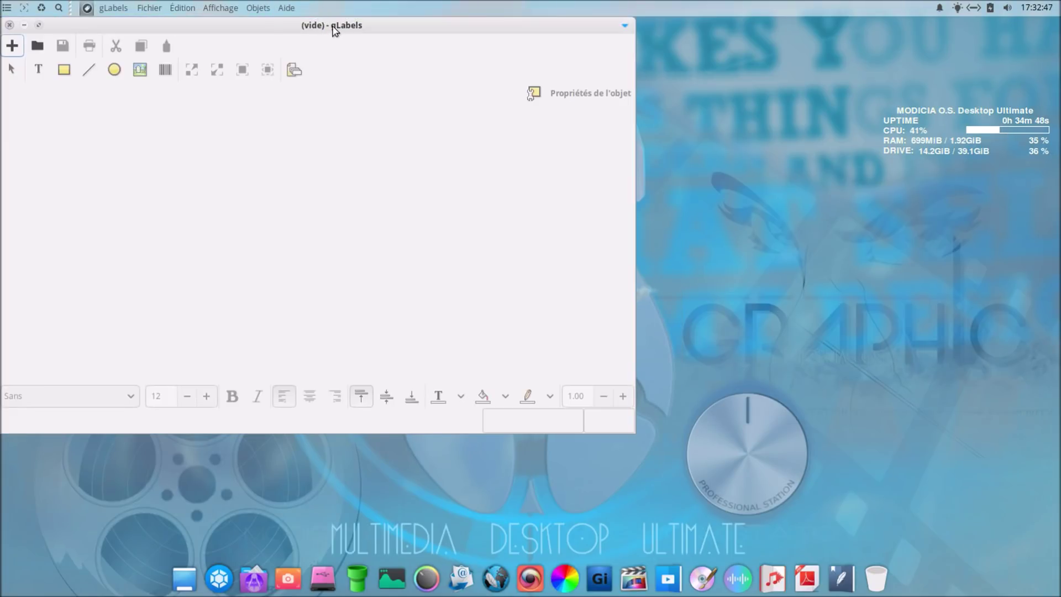
left_click_drag(334, 24, 589, 59)
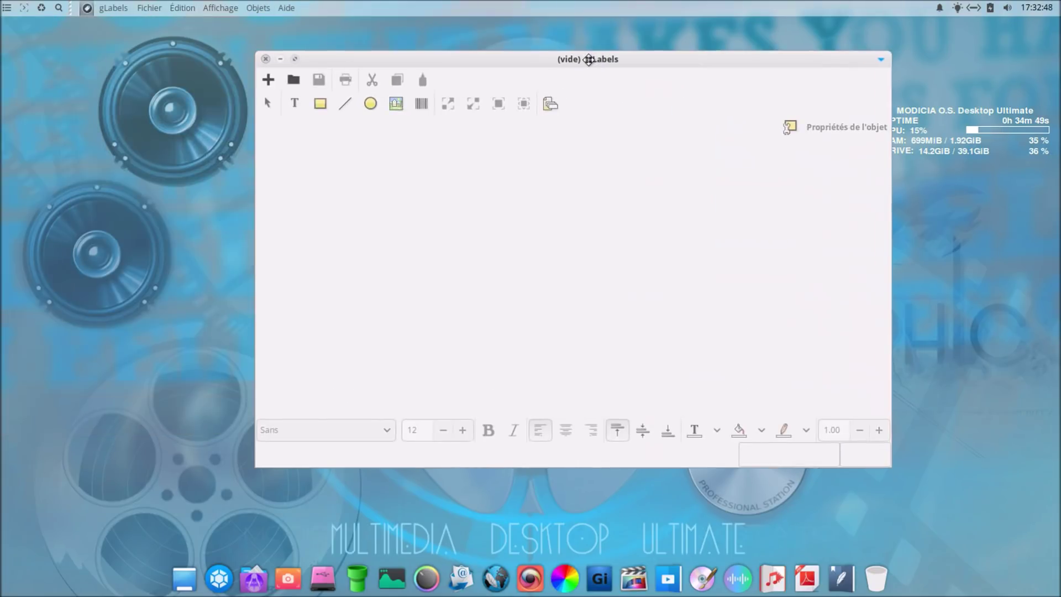
left_click(265, 58)
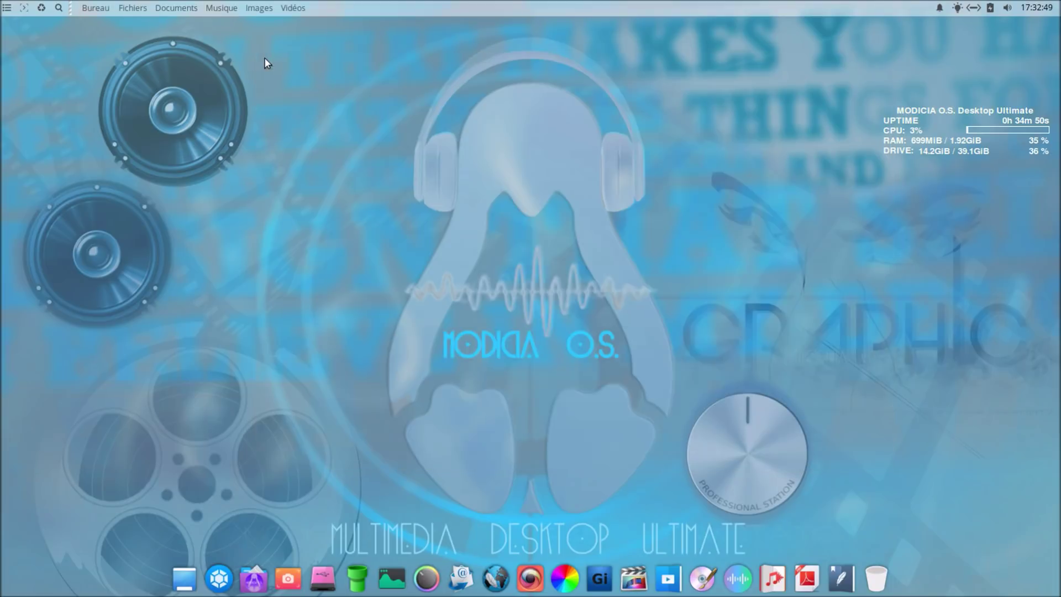
Launch SimpleScreenRecorder from the Multimedia category, continue past its welcome page to the recording input settings, and close it
left_click(7, 8)
left_click(47, 279)
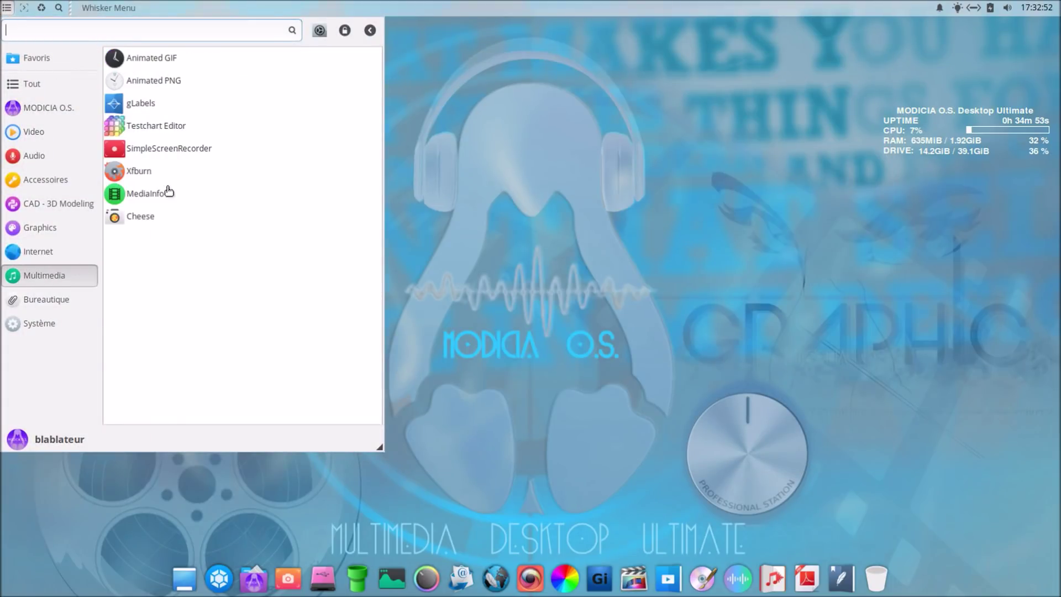
left_click(201, 148)
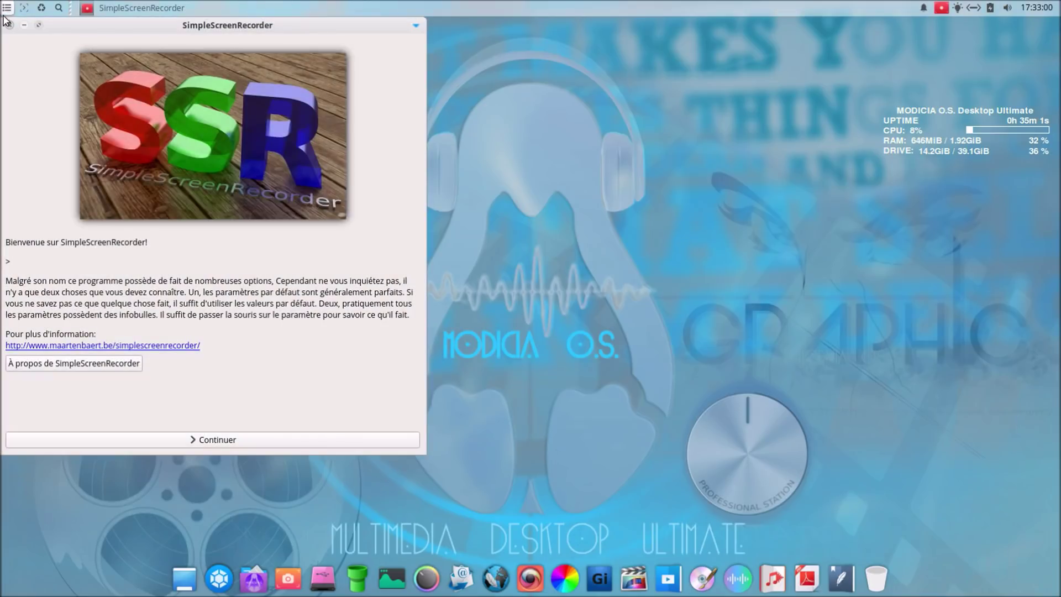
left_click(259, 437)
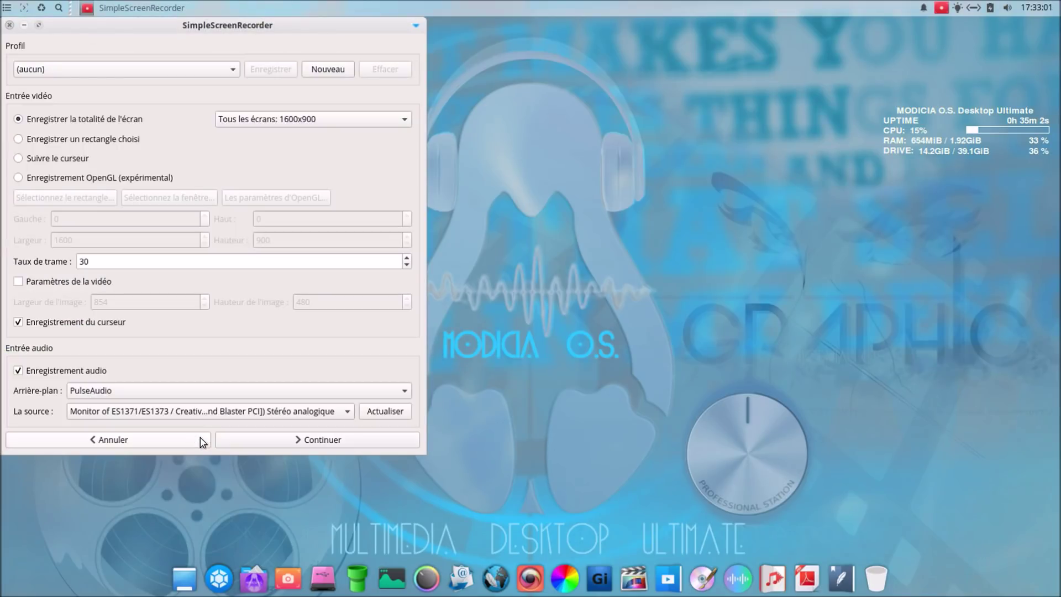
left_click(9, 25)
Review the Multimedia applications again, then launch Peazip from the Accessoires category and close it
left_click(7, 8)
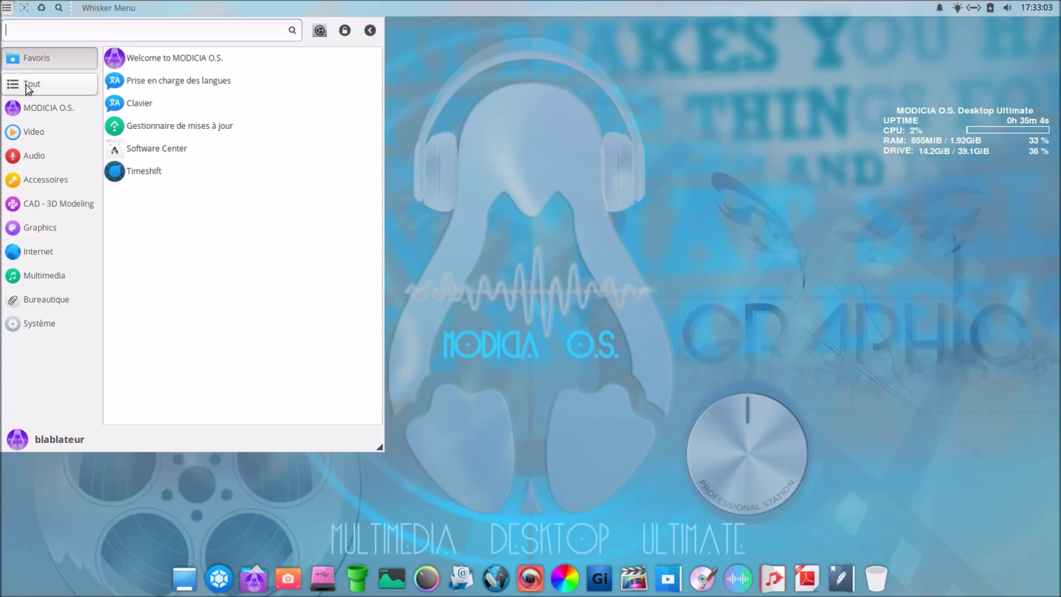
left_click(67, 275)
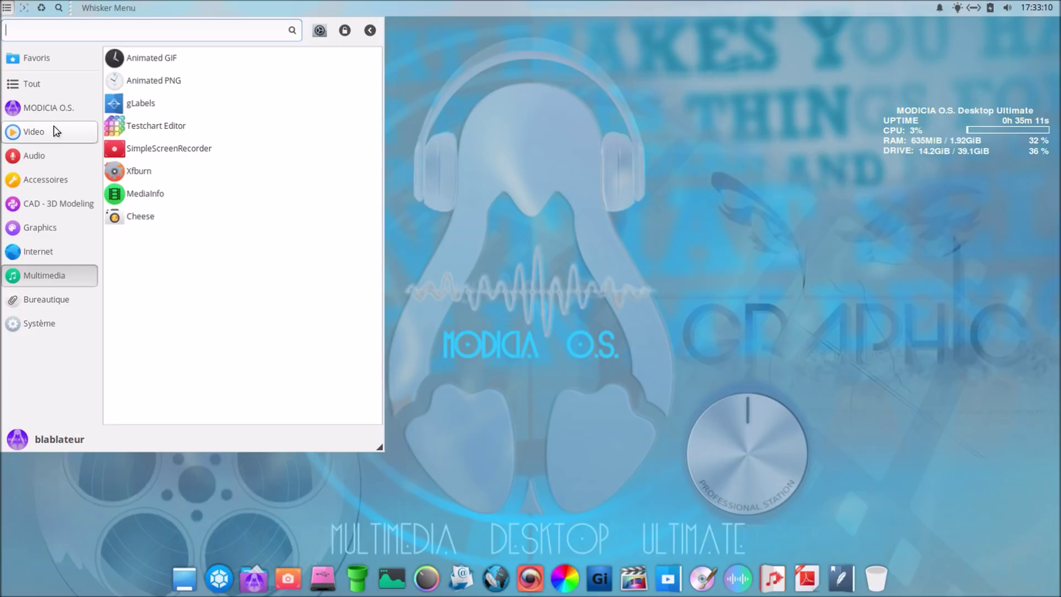
left_click(57, 178)
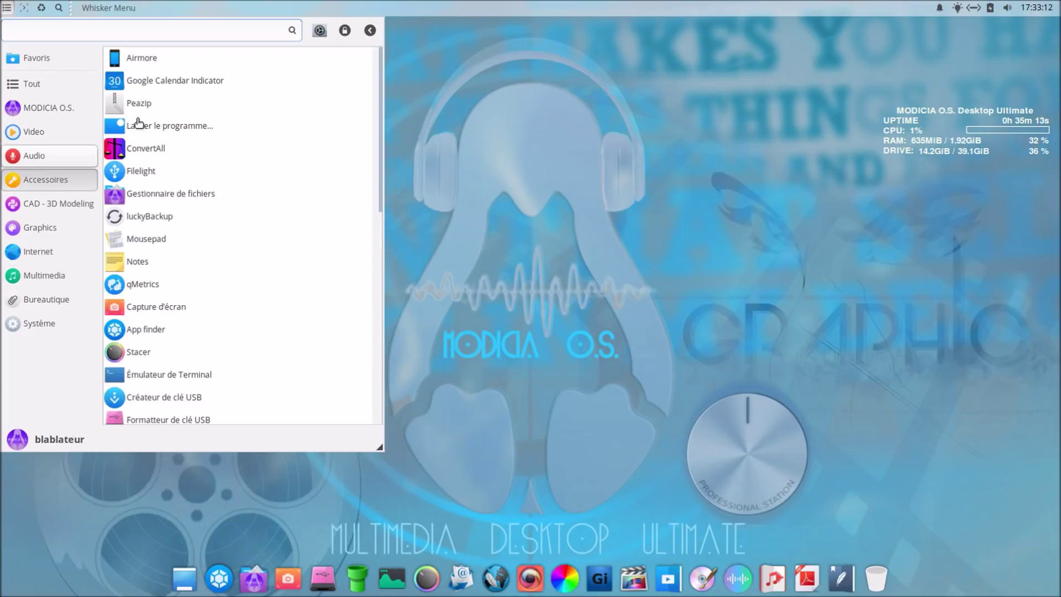
left_click(178, 105)
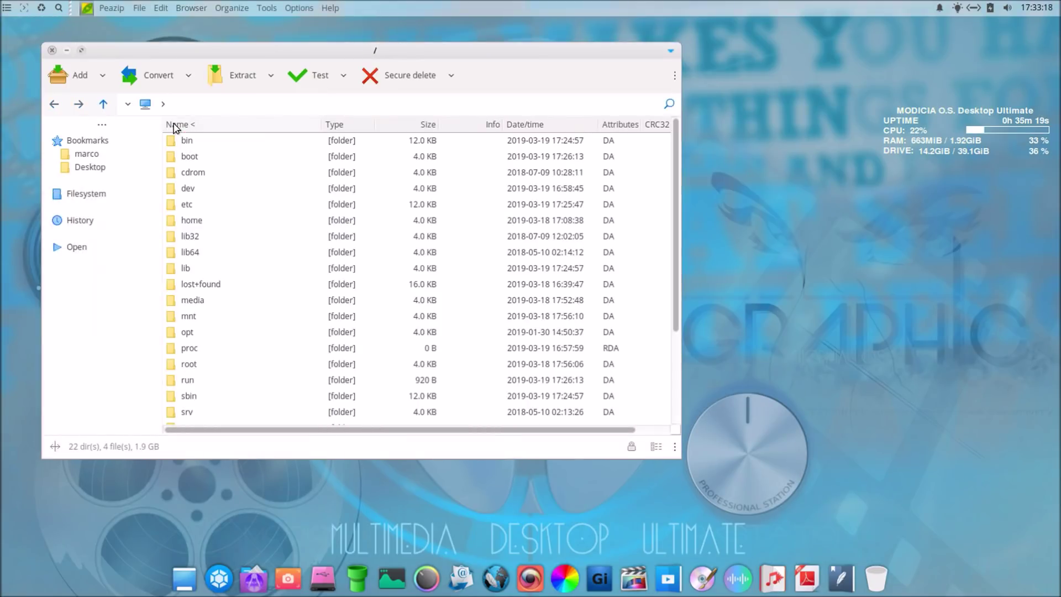
left_click(52, 50)
Launch luckyBackup from the Accessoires application category
left_click(11, 8)
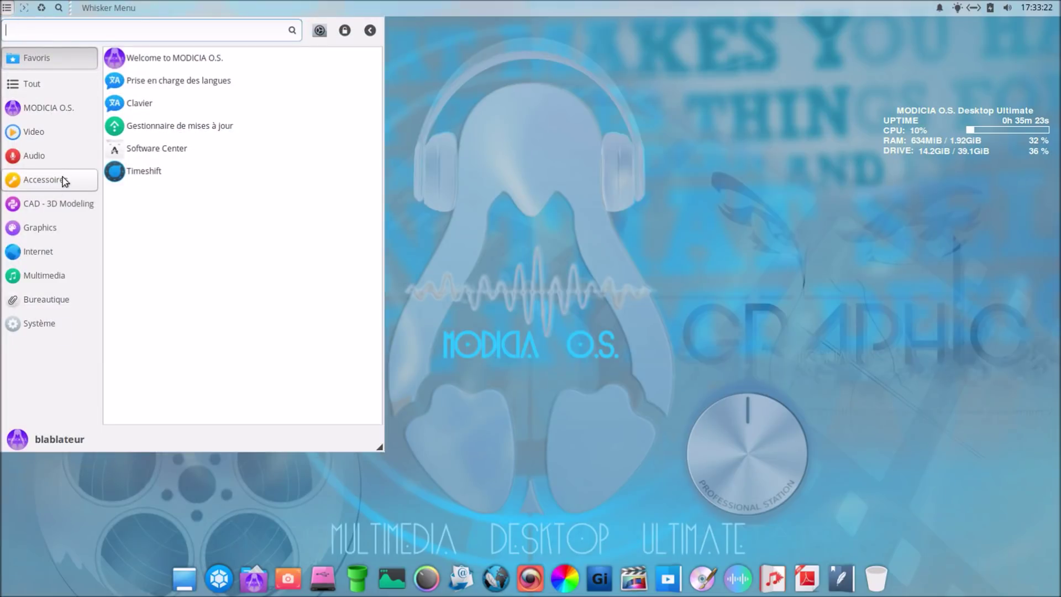
left_click(64, 180)
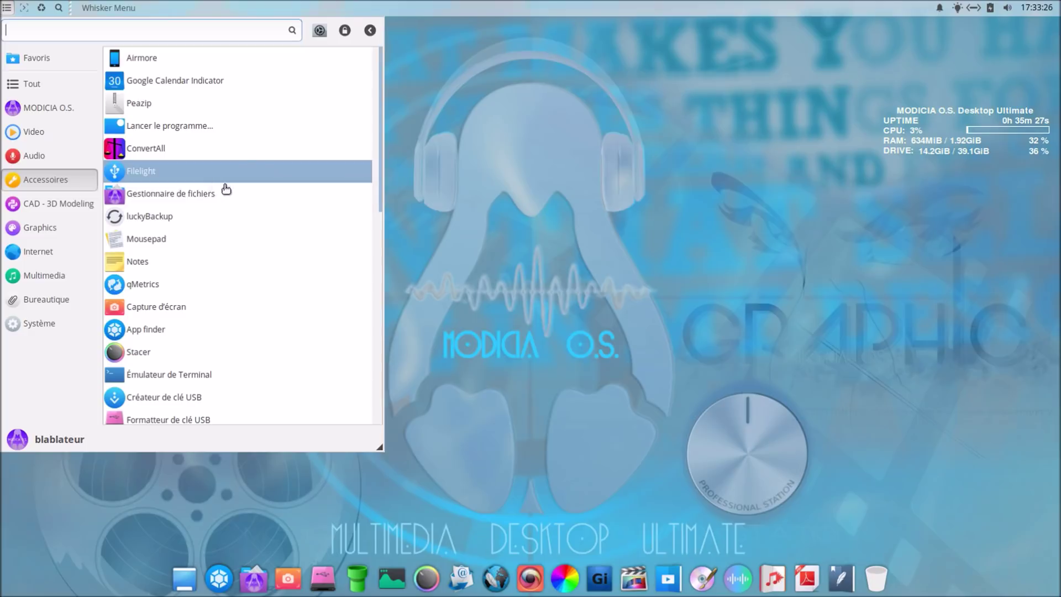
left_click(228, 224)
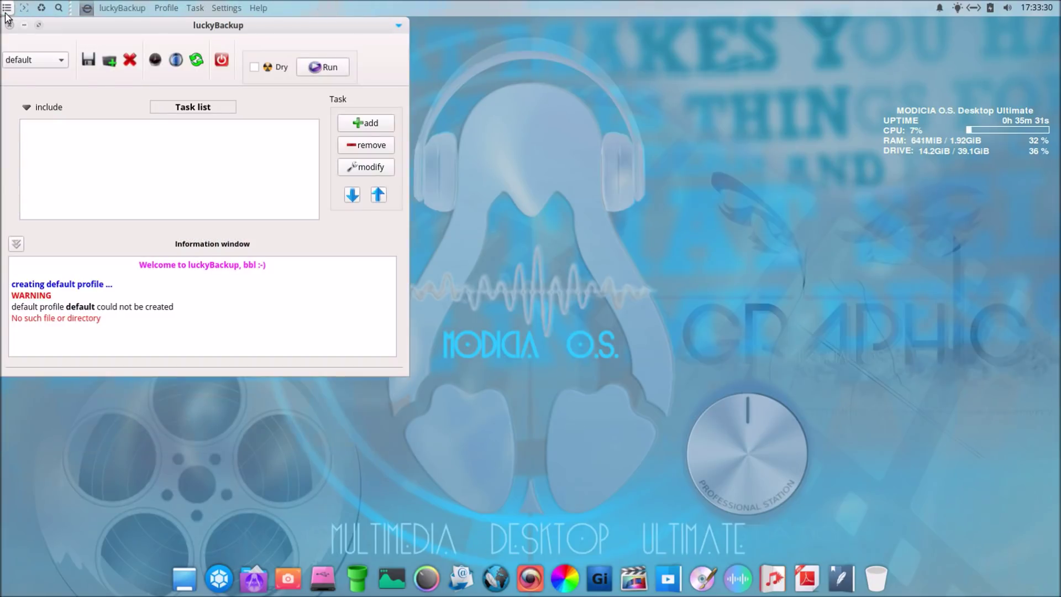
Launch Stacer from the Accessoires application category while luckyBackup stays open
left_click(7, 8)
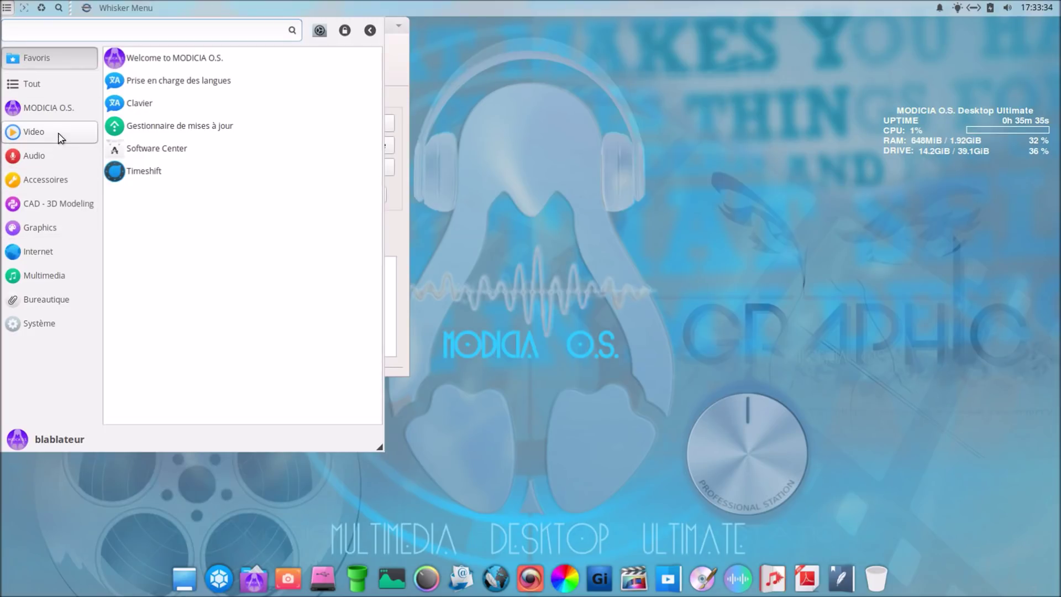
left_click(57, 178)
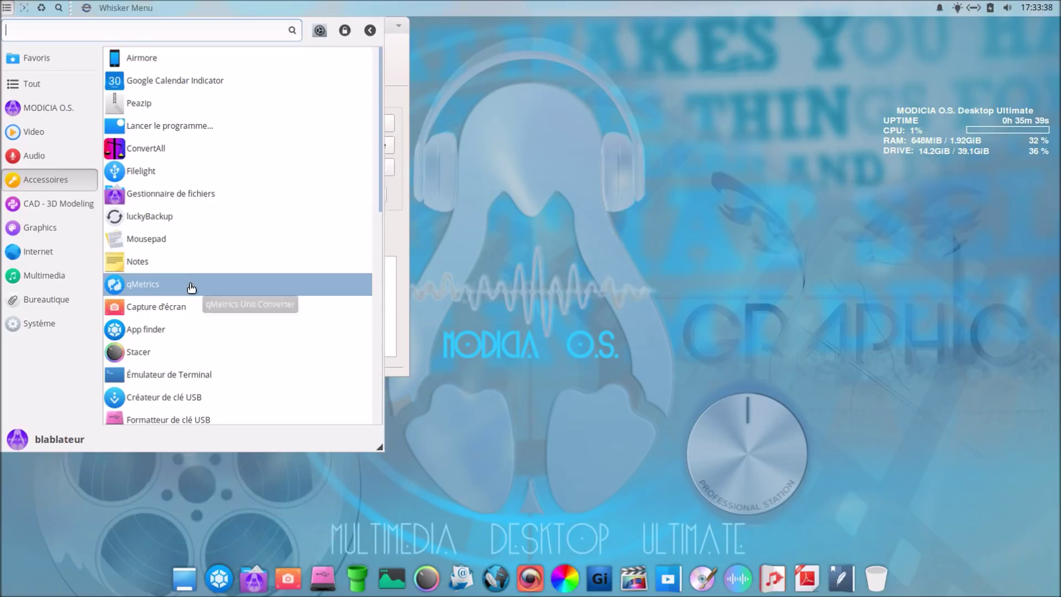
left_click(217, 365)
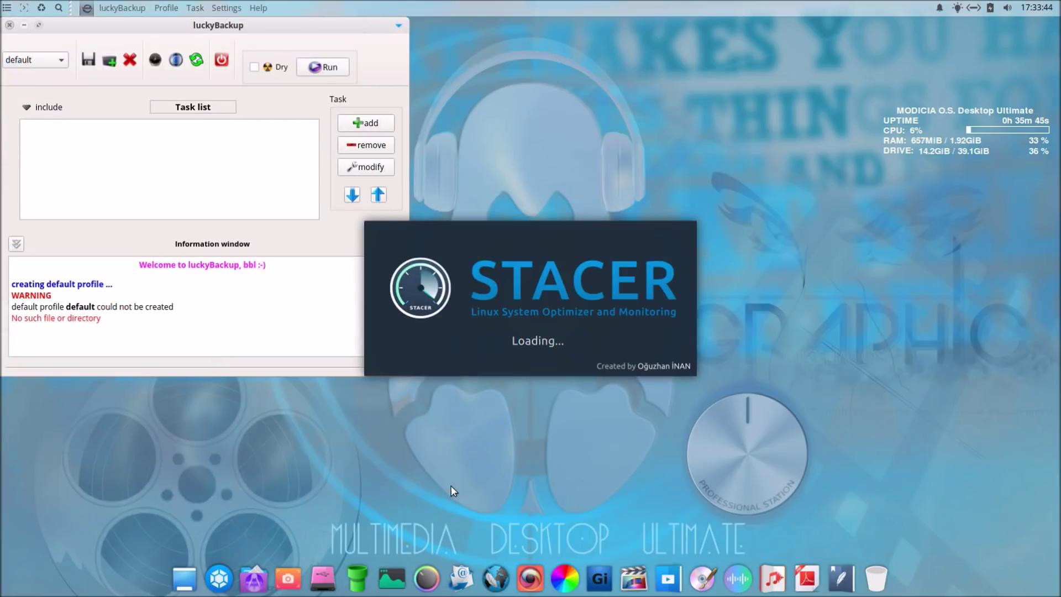
Open the system monitor to view its resource graphs, move its window clear, and close both luckyBackup and the monitor
left_click(400, 576)
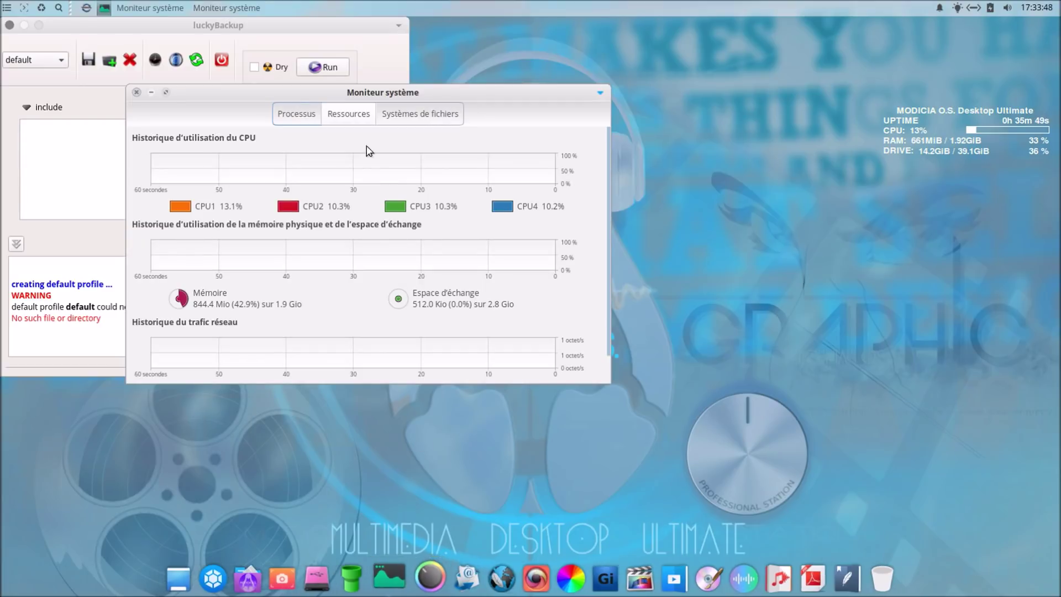
left_click_drag(250, 97, 164, 163)
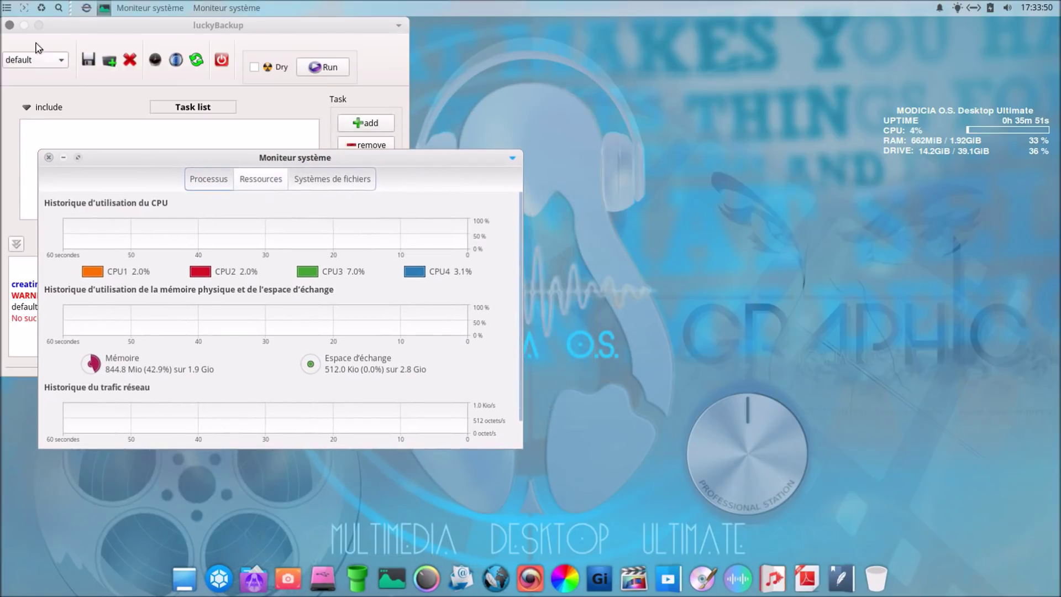
left_click(9, 25)
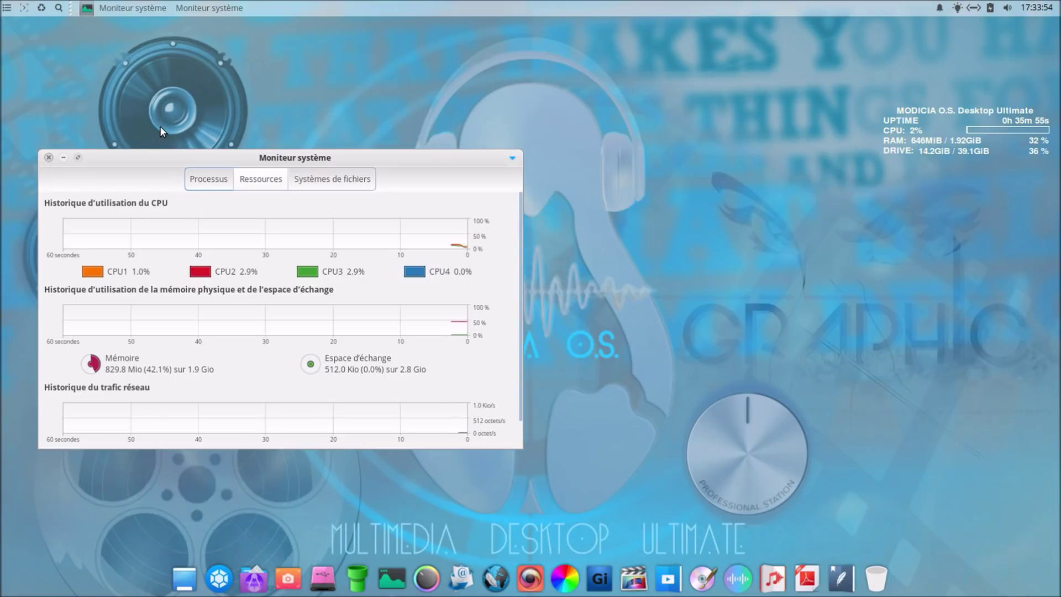
left_click(49, 158)
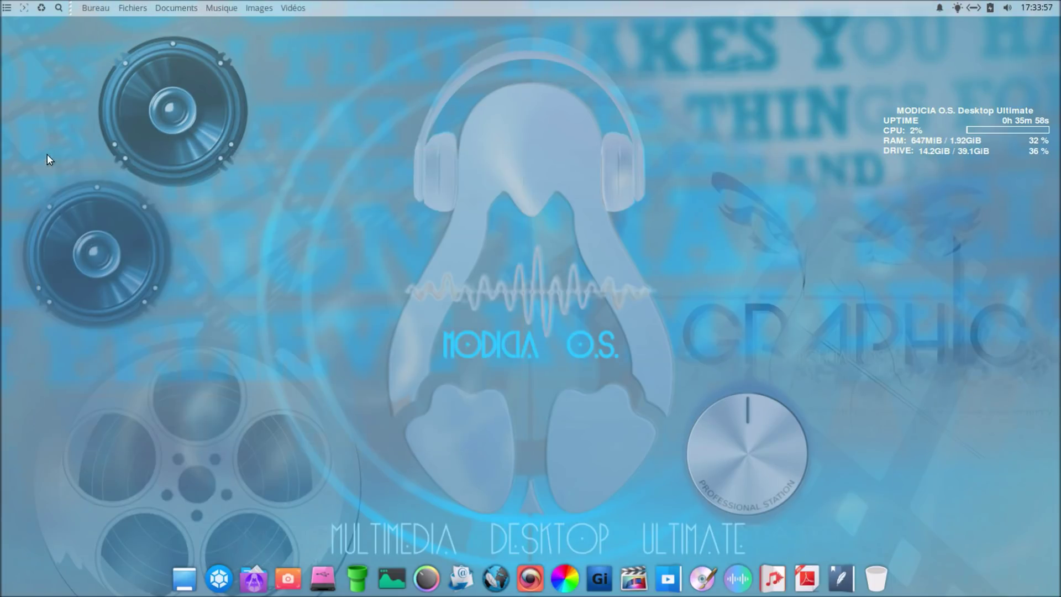
Launch Stacer from the dock and maximize its window
left_click(429, 578)
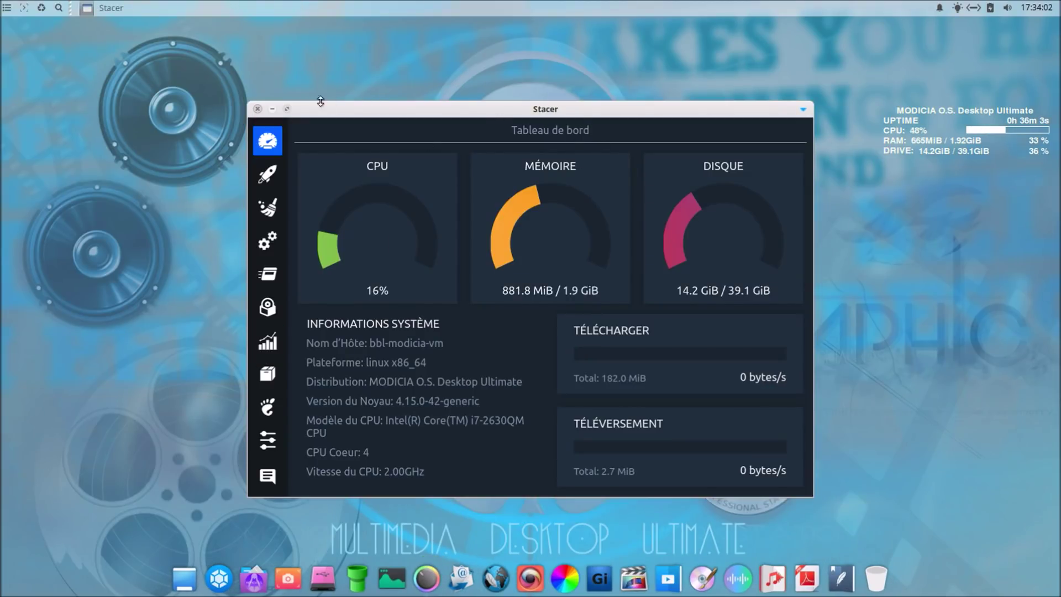
left_click(287, 108)
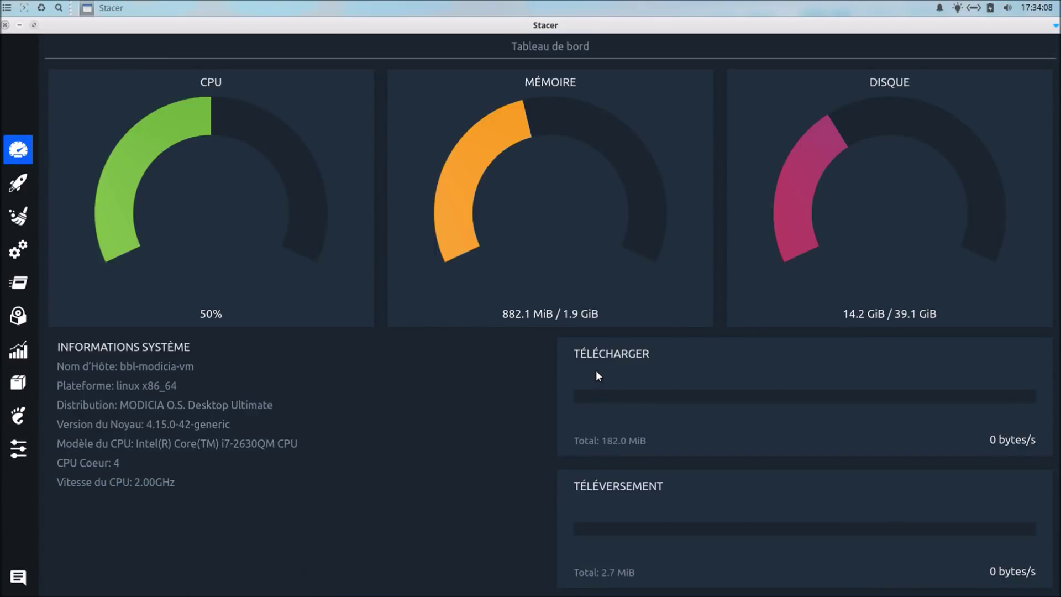
Examine Stacer's startup applications, system cleaner, services, processes, installed packages, resource history, APT repositories, dashboard and options pages
left_click(13, 188)
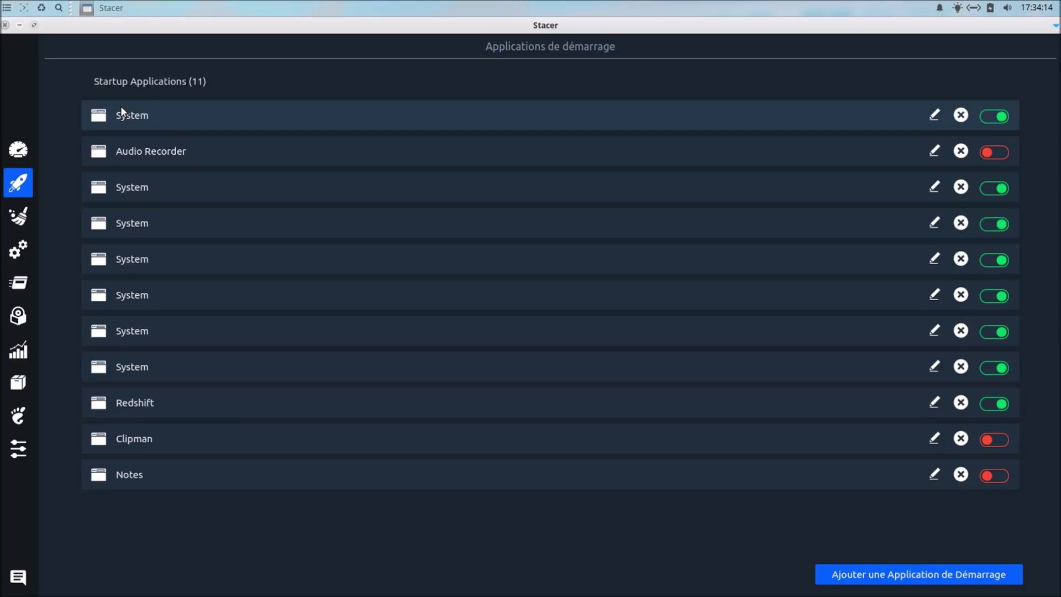
left_click(28, 216)
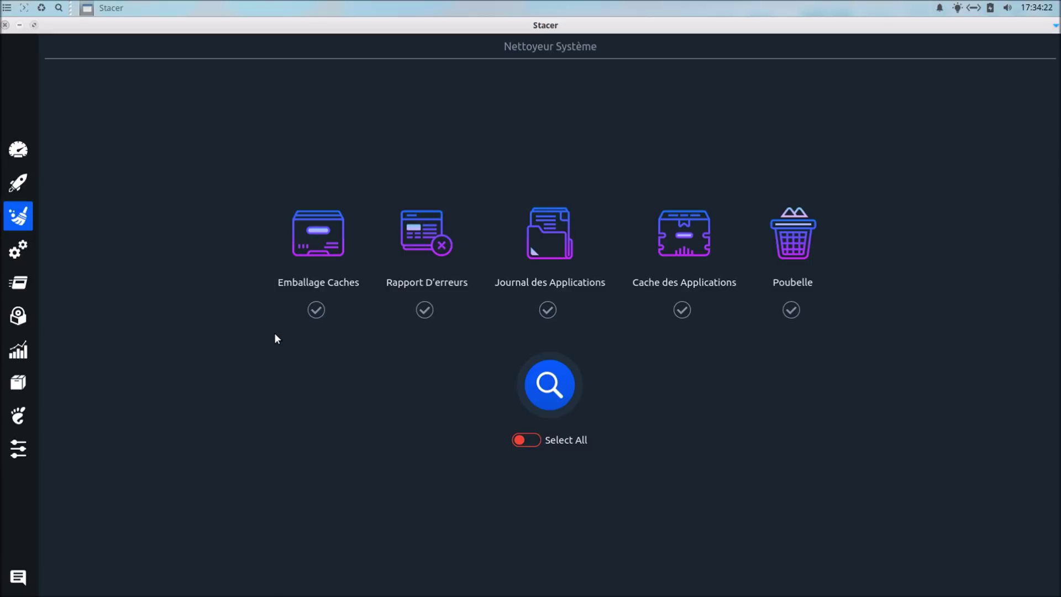
left_click(29, 259)
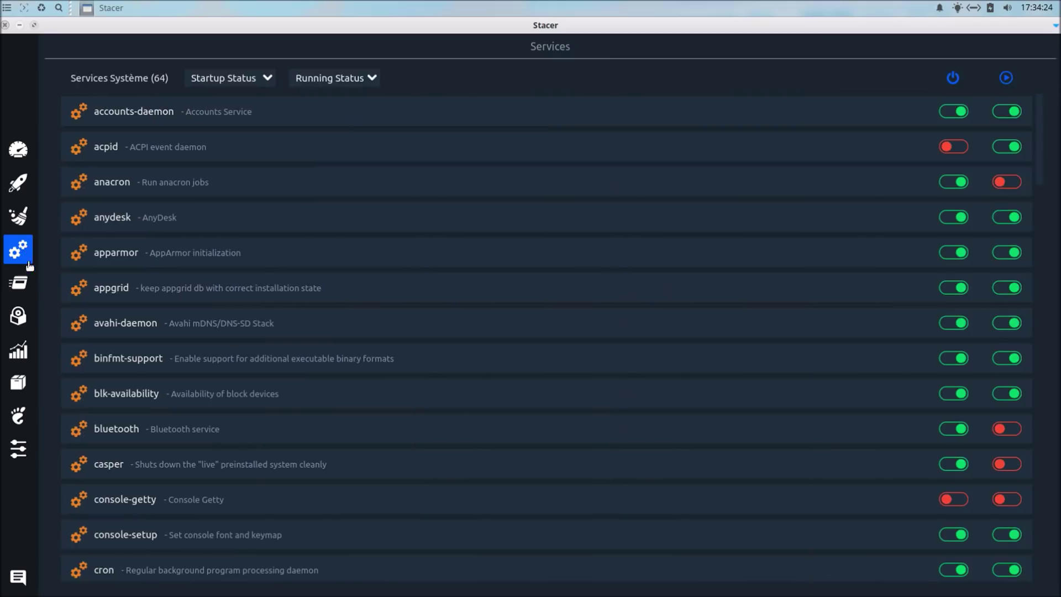
left_click(23, 290)
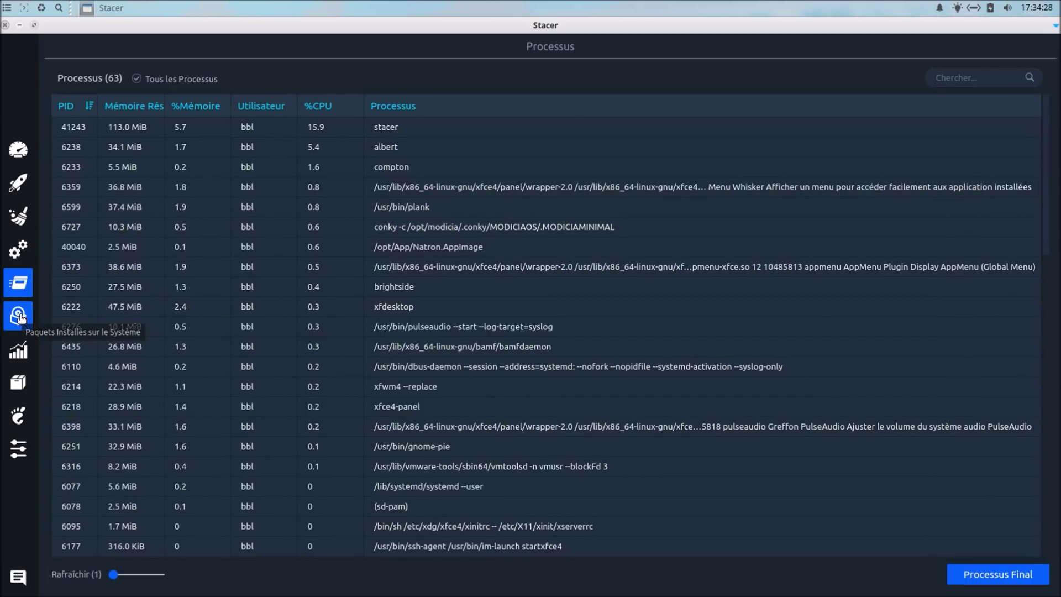
left_click(20, 316)
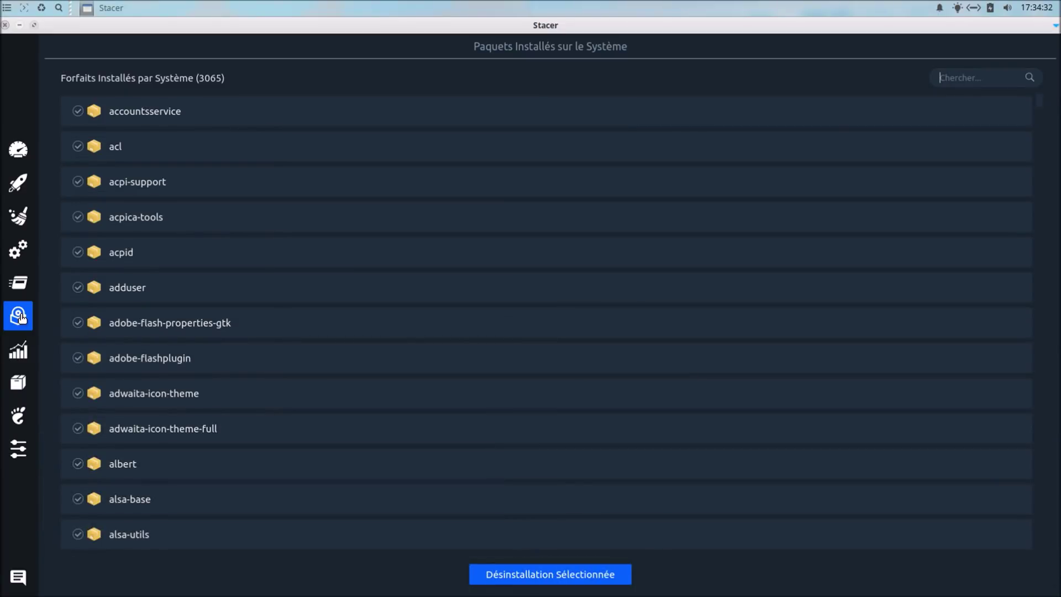
left_click(19, 350)
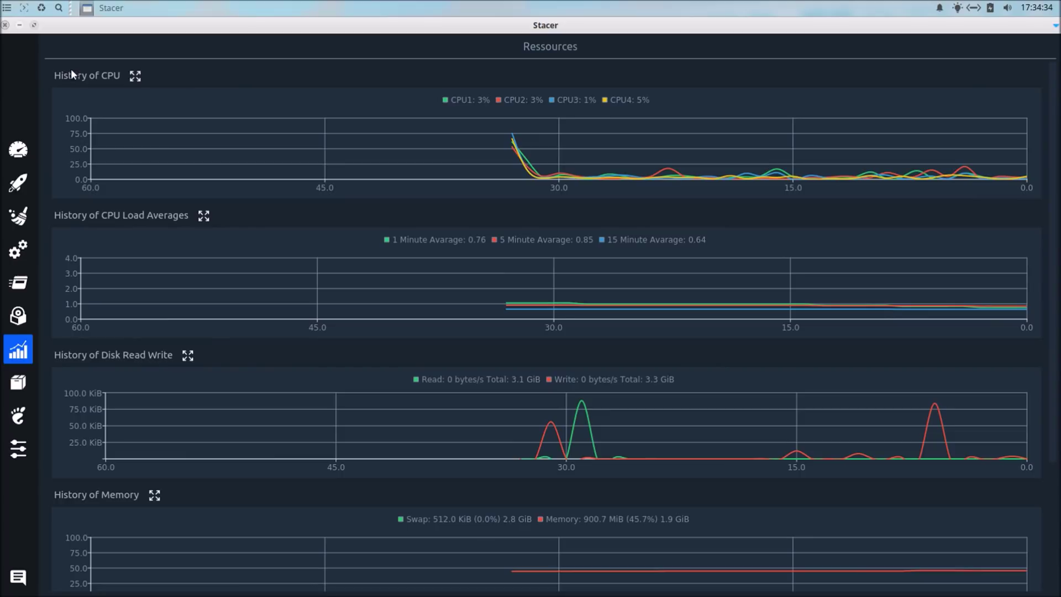
left_click(32, 382)
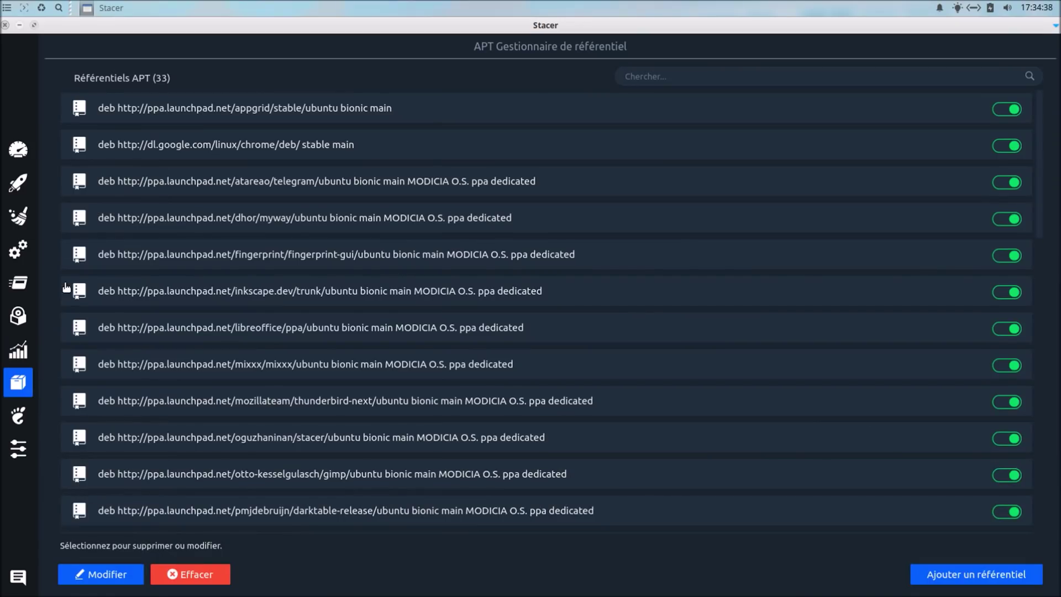
left_click(31, 147)
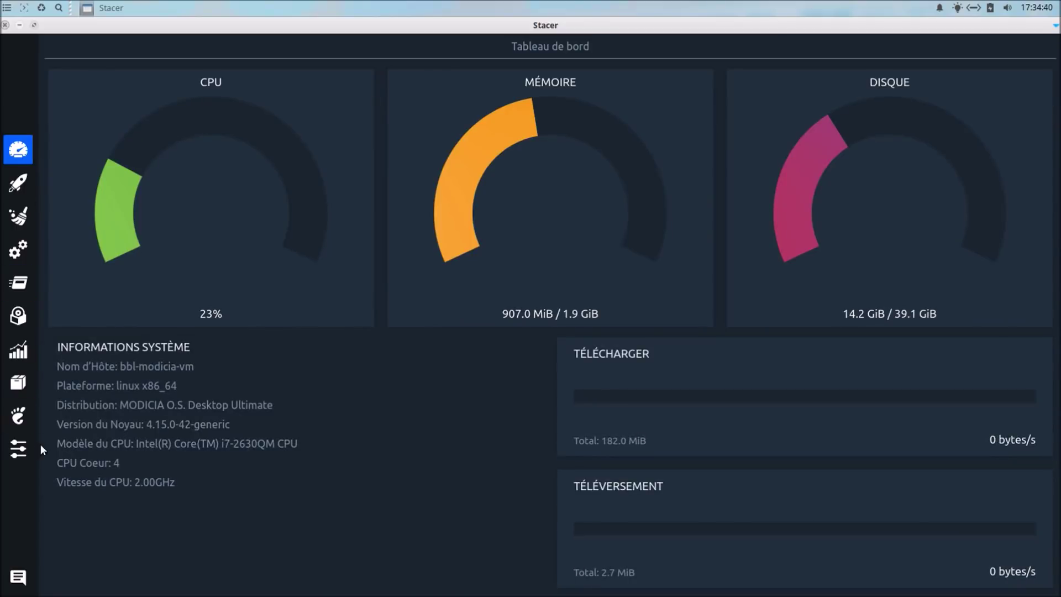
left_click(25, 457)
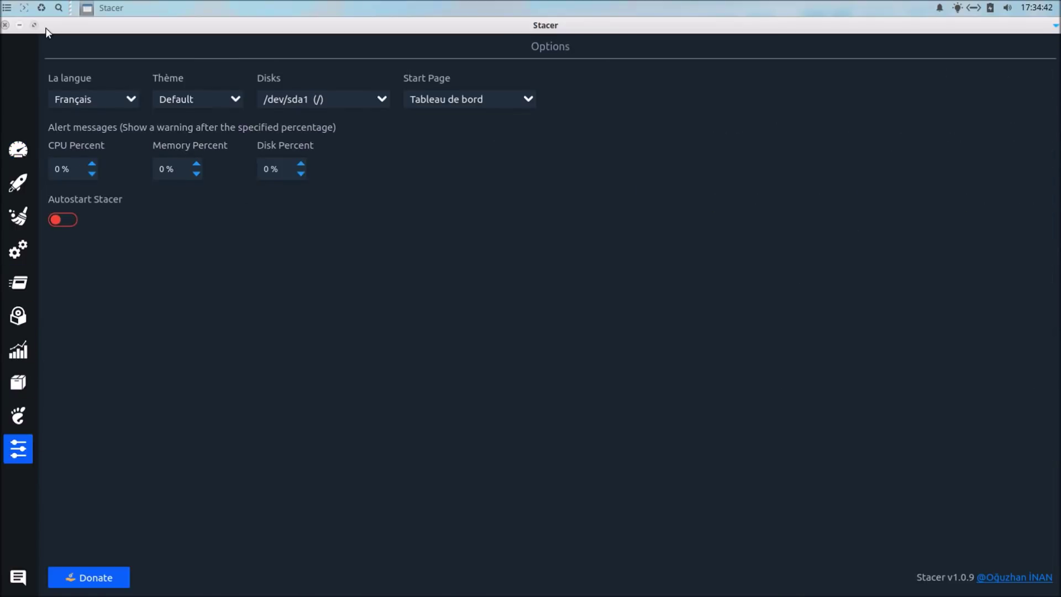
Quit Stacer completely instead of keeping it running in the system tray
left_click(5, 25)
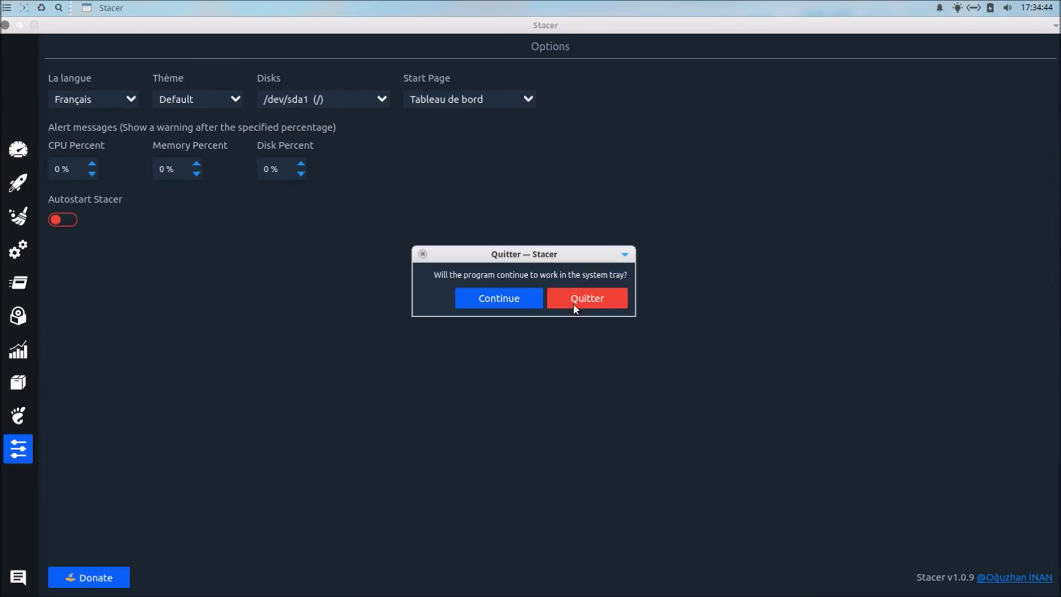
left_click(561, 296)
Launch the CPU USAGE tool from the Accessoires application category, view its terminal output and close it
left_click(7, 7)
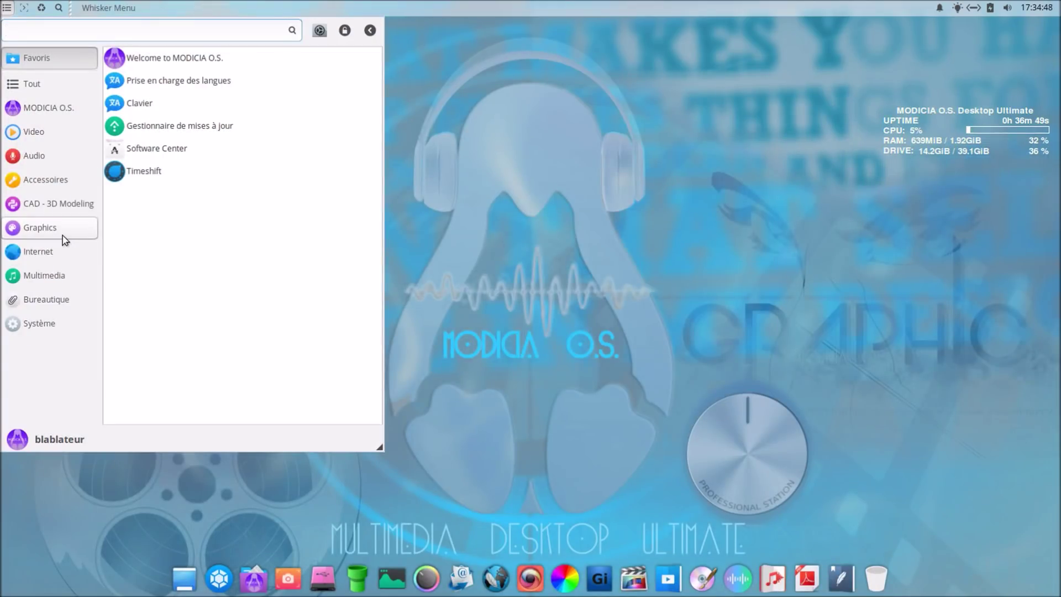
left_click(60, 185)
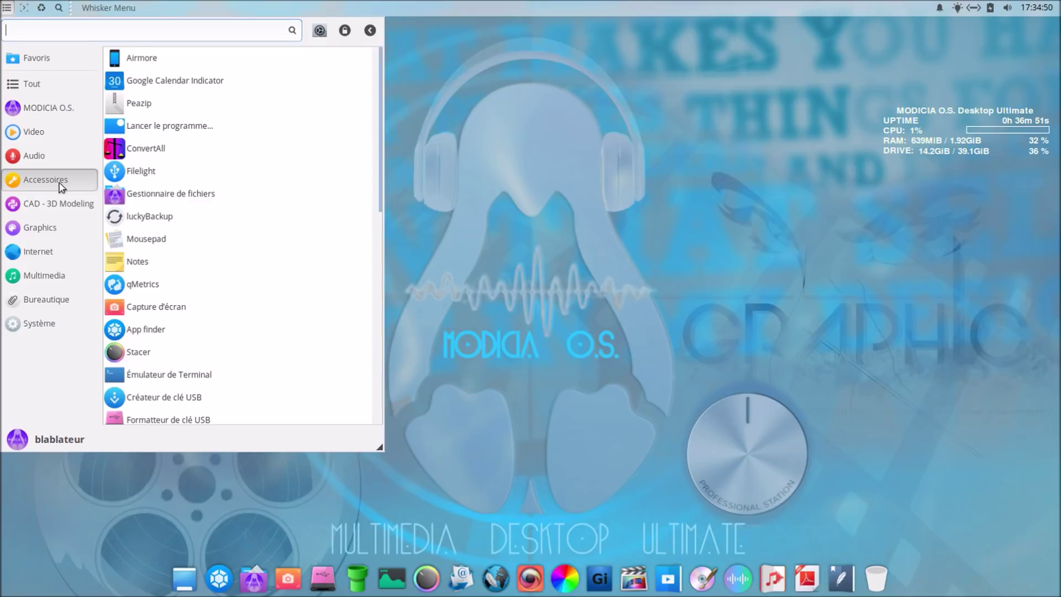
scroll(218, 307, "down", 3)
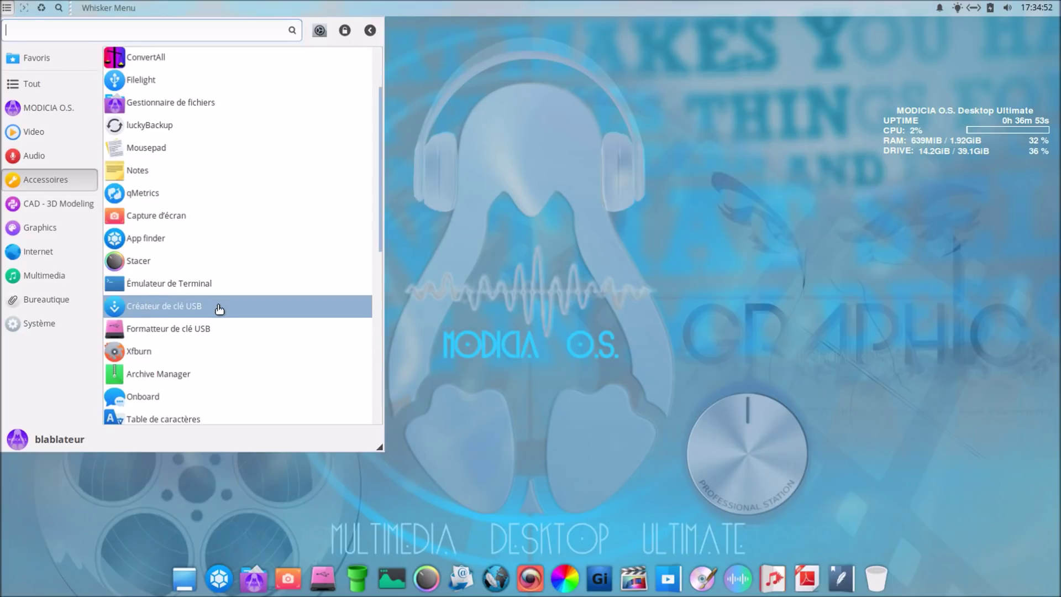
scroll(219, 309, "down", 3)
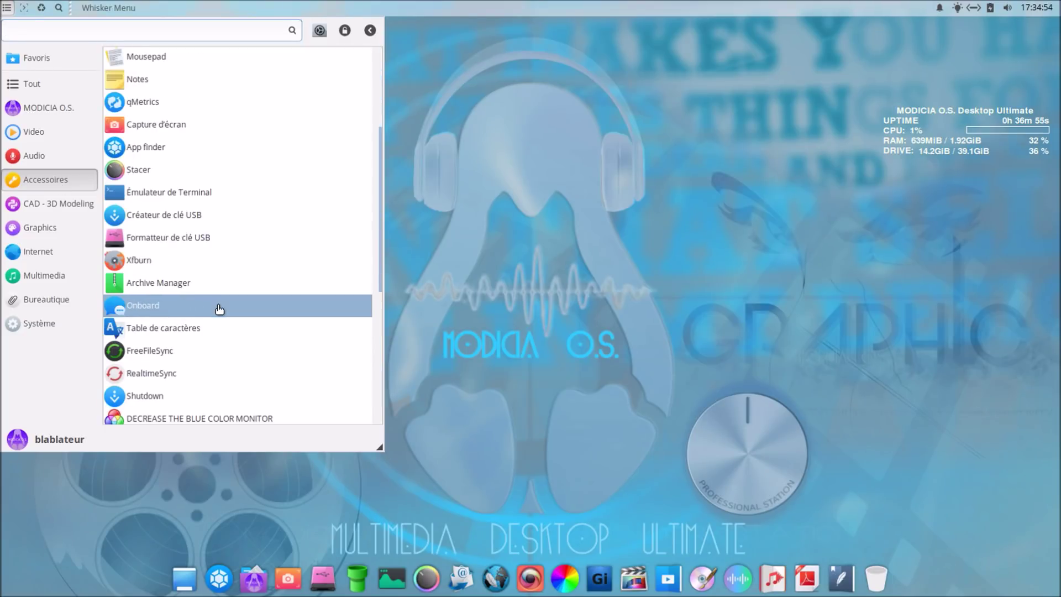
scroll(219, 310, "down", 4)
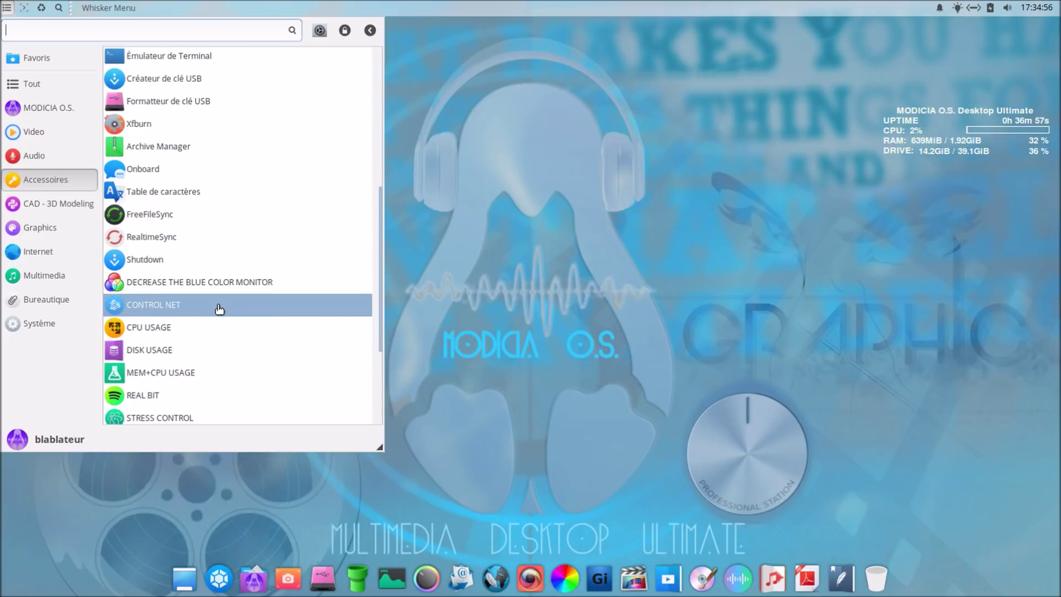
left_click(203, 320)
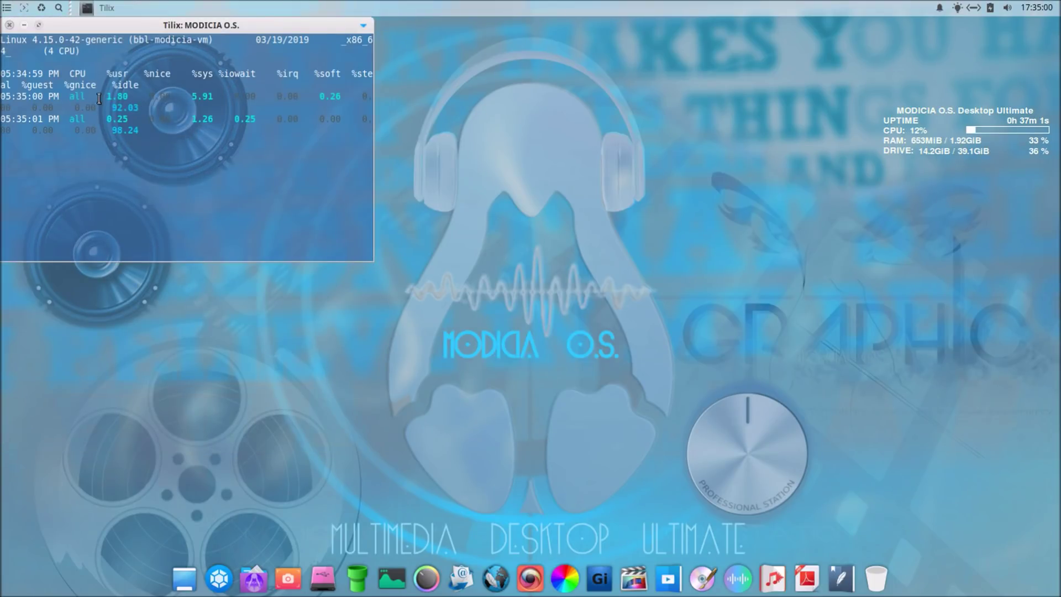
left_click(9, 26)
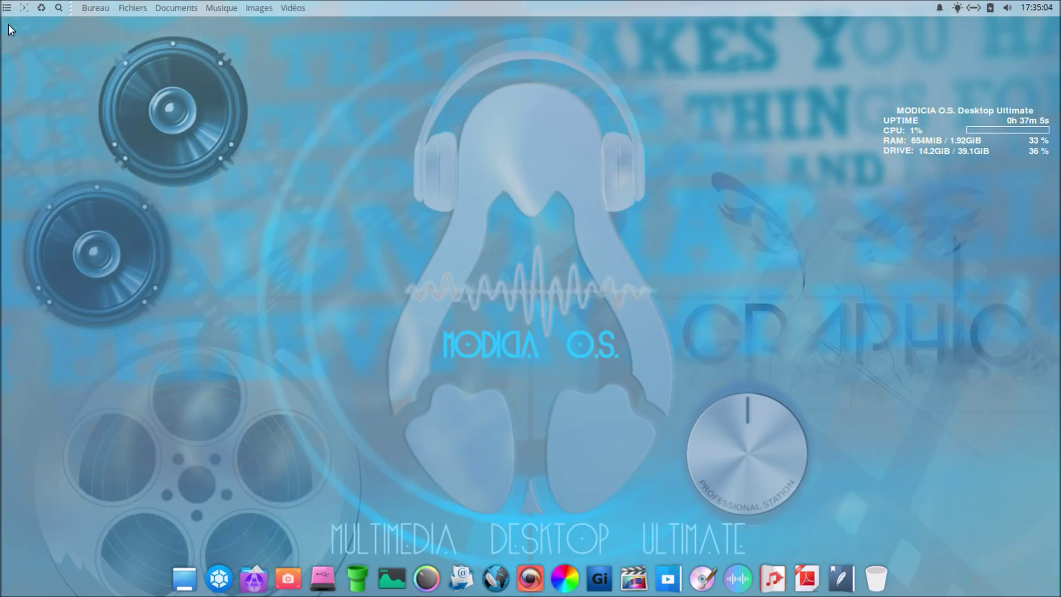
Launch Shutdown from the Accessoires application category, view its scheduling window and close it
left_click(7, 8)
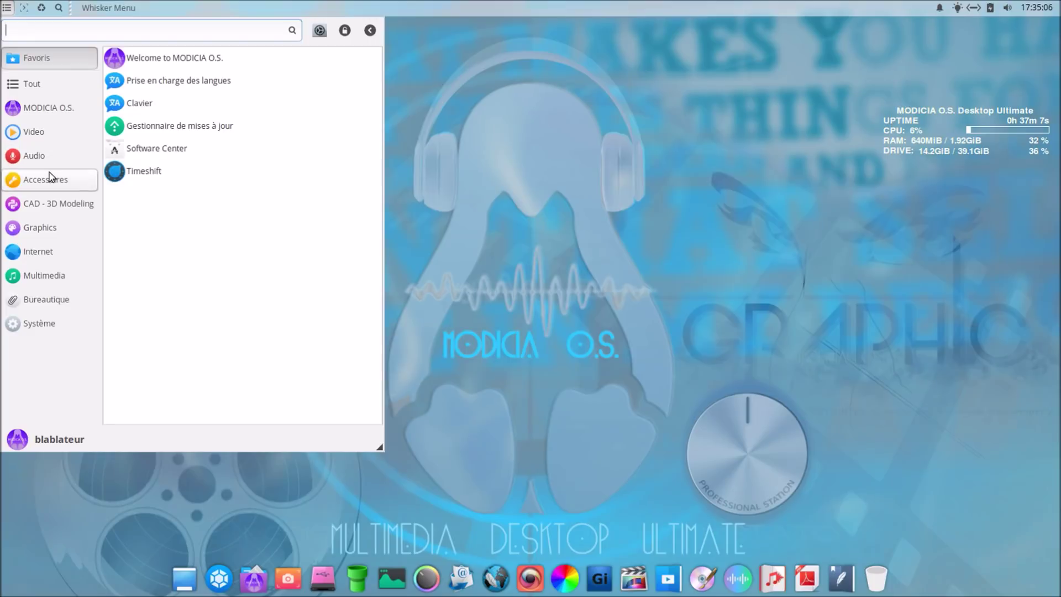
left_click(53, 179)
scroll(321, 352, "down", 3)
scroll(322, 352, "down", 3)
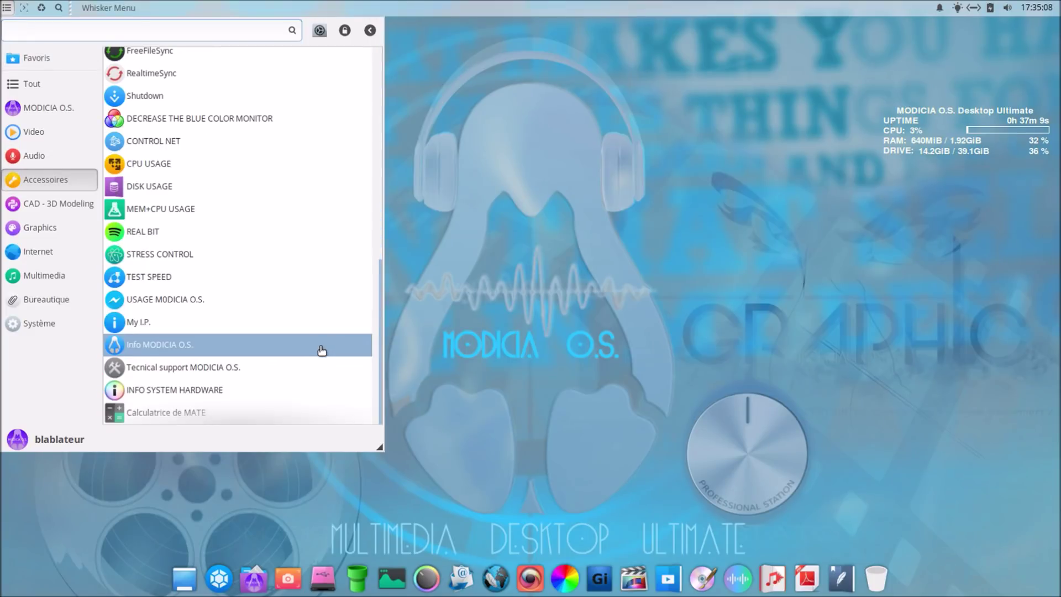
scroll(321, 349, "up", 1)
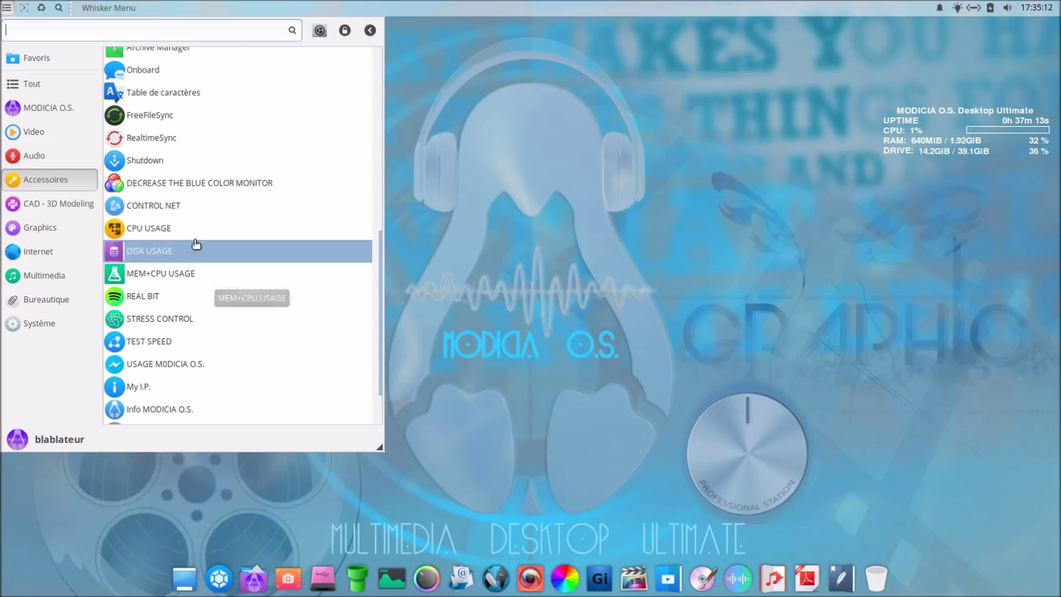
left_click(165, 161)
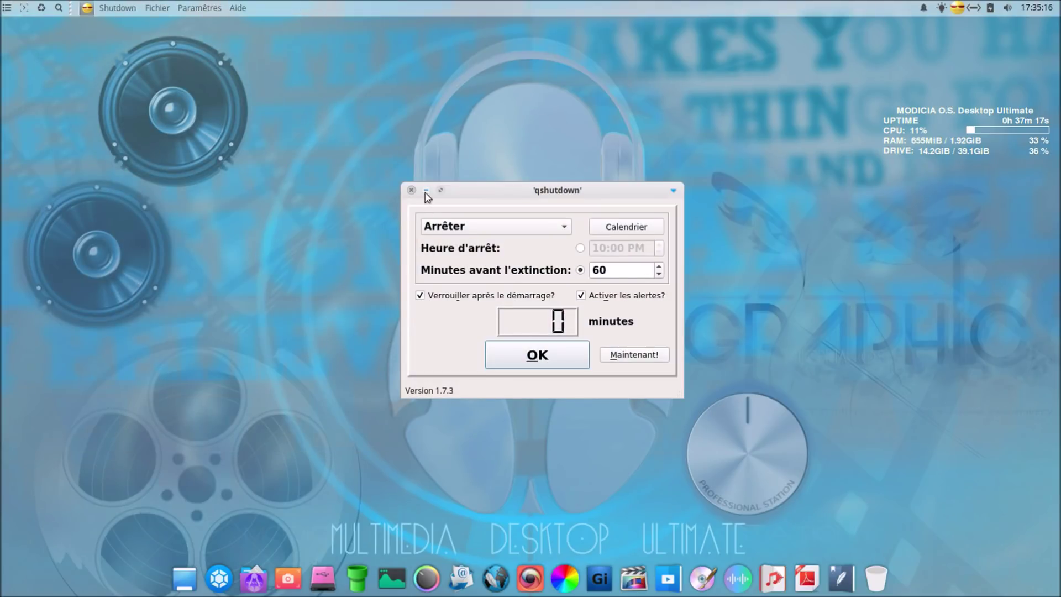
left_click(411, 191)
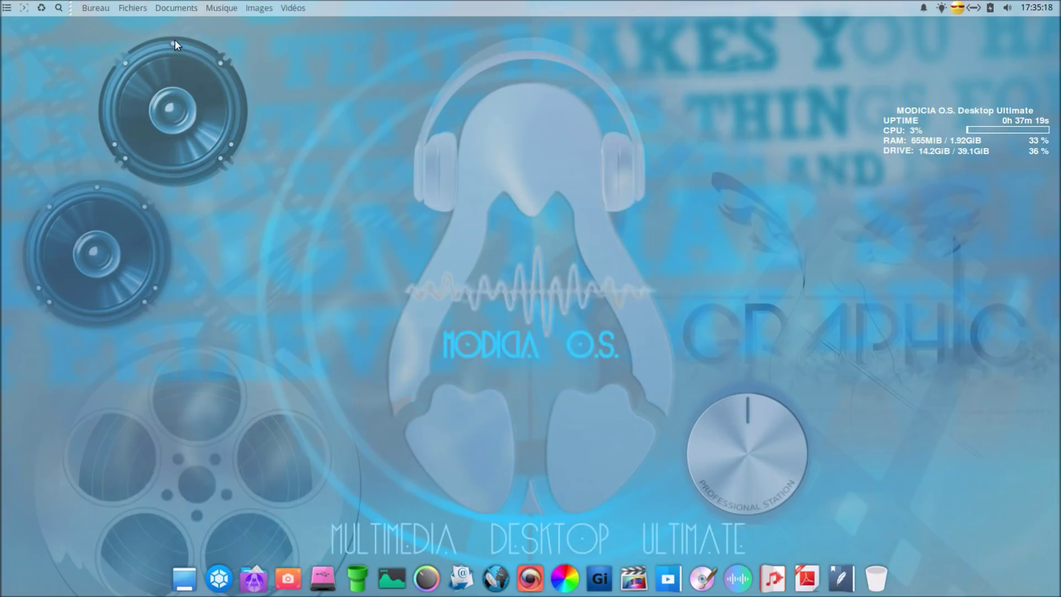
Launch Dukto from the Internet application category, view its about page and close it
left_click(6, 7)
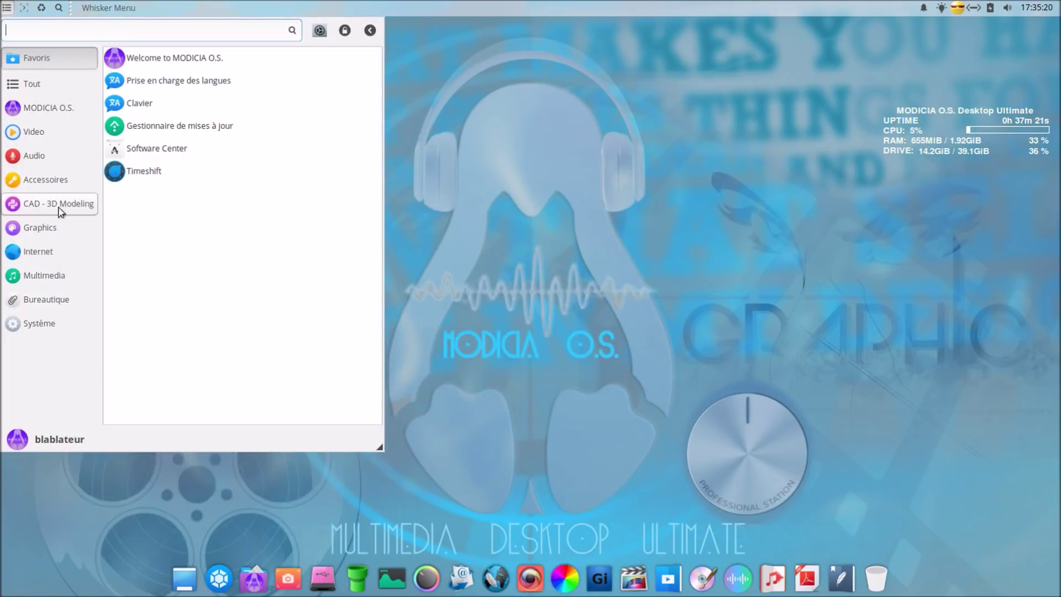
left_click(67, 243)
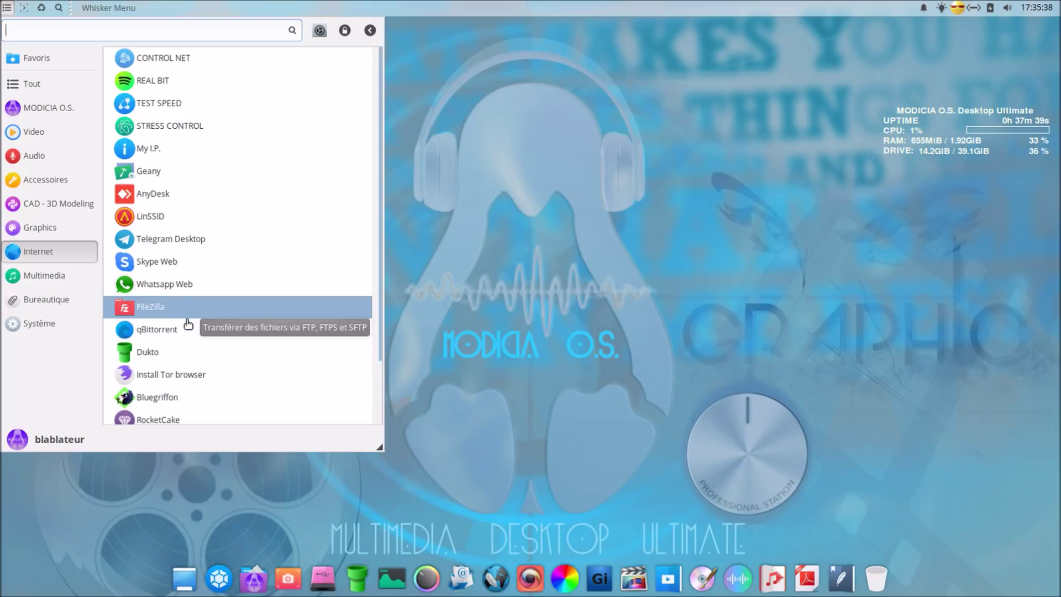
left_click(187, 357)
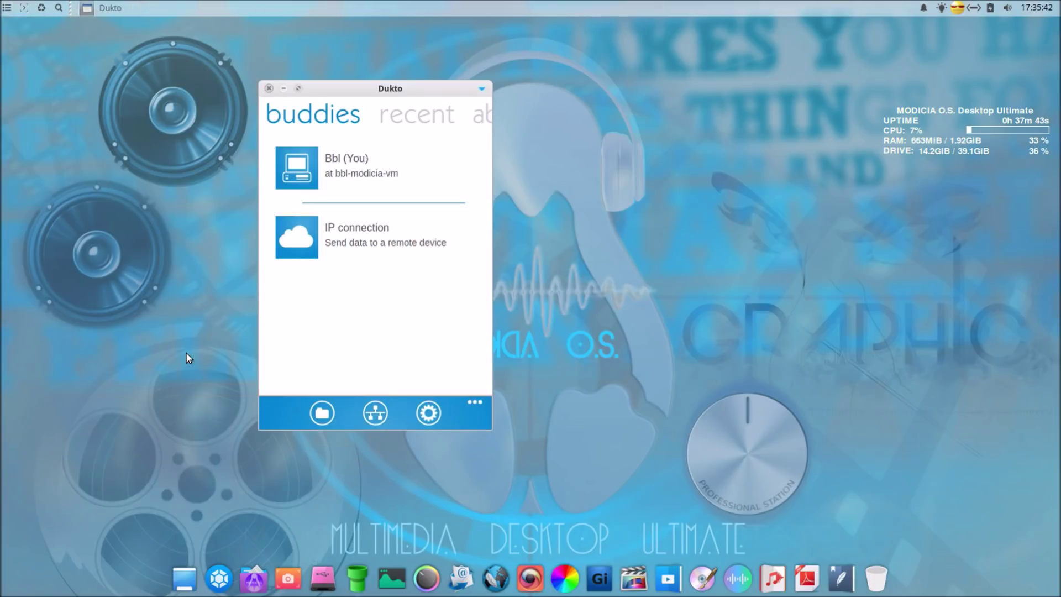
left_click_drag(340, 94, 500, 123)
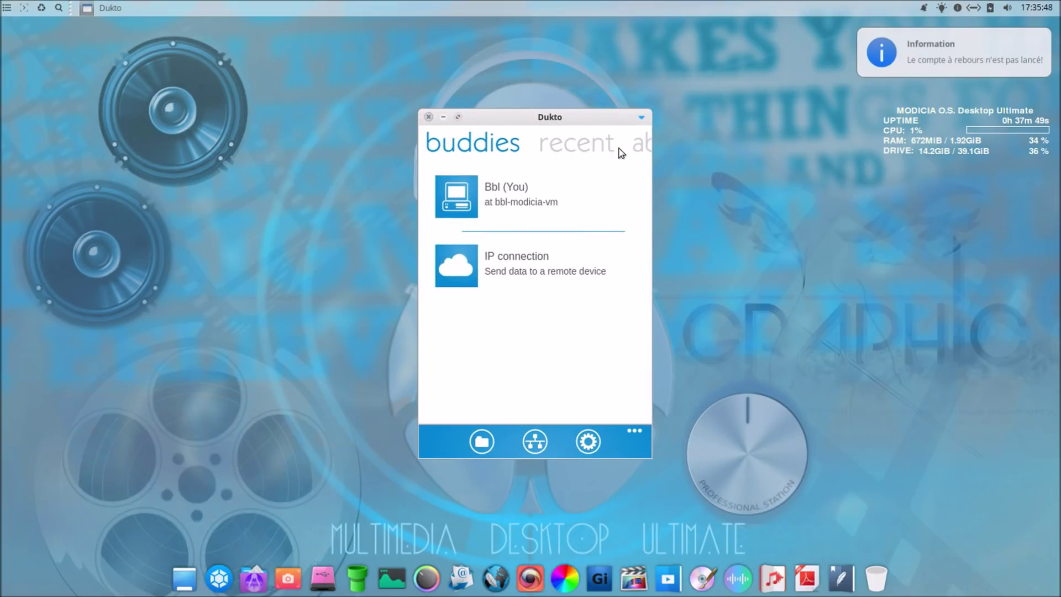
left_click(634, 155)
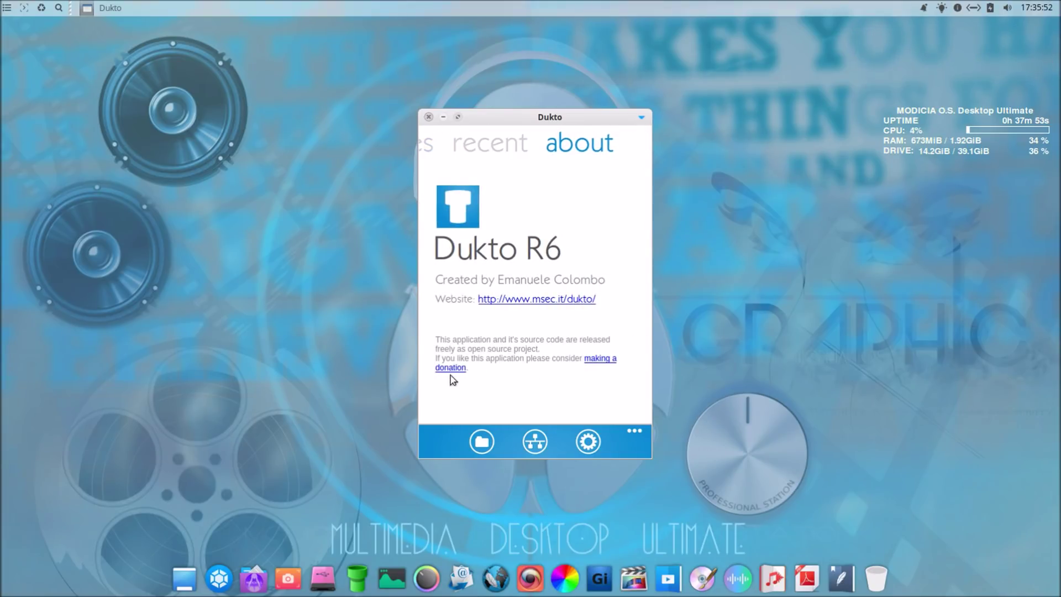
left_click(428, 117)
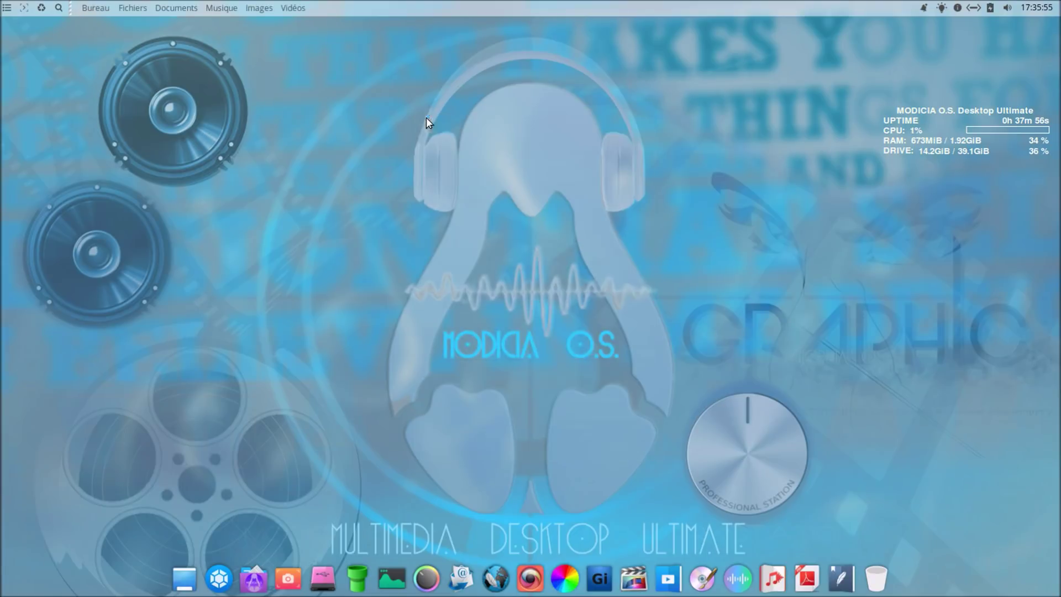
Launch Google Chrome from the Internet application category
left_click(5, 8)
left_click(60, 247)
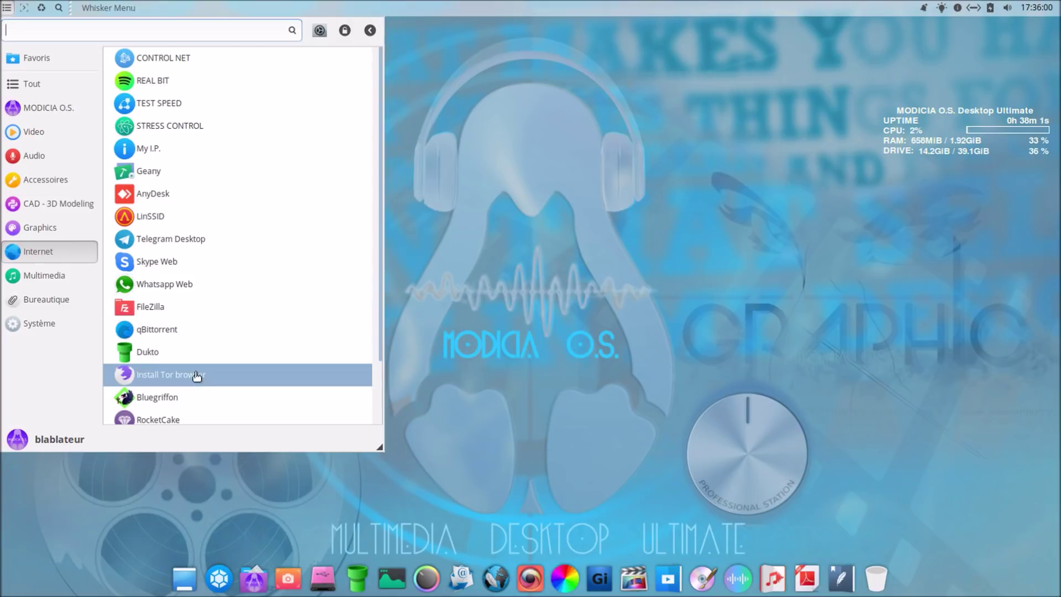
scroll(197, 391, "down", 1)
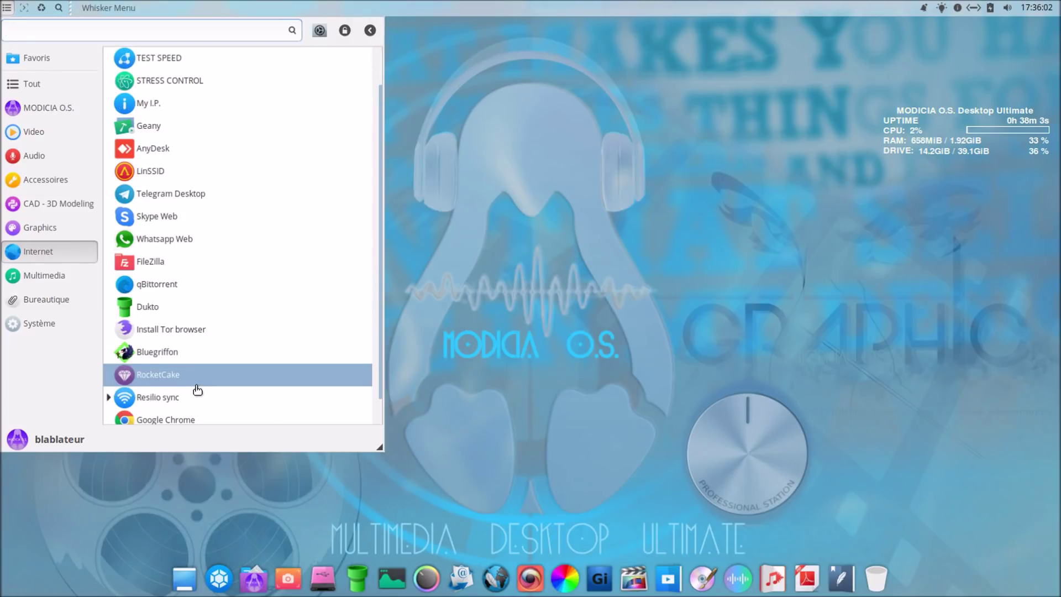
scroll(197, 390, "down", 1)
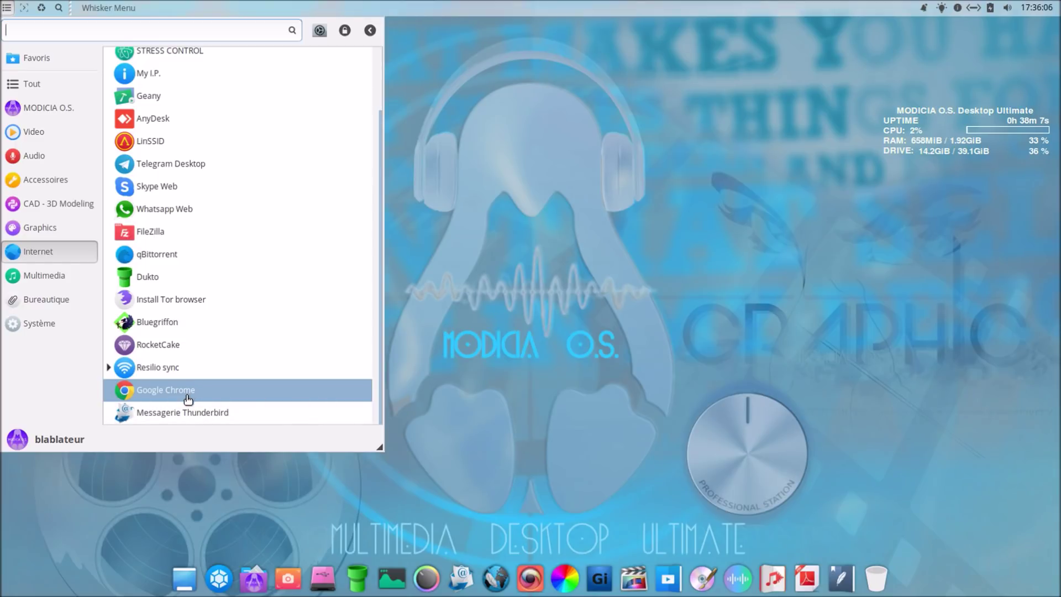
left_click(187, 395)
Launch Messagerie Thunderbird from the Internet application category while Chrome stays open
left_click(7, 7)
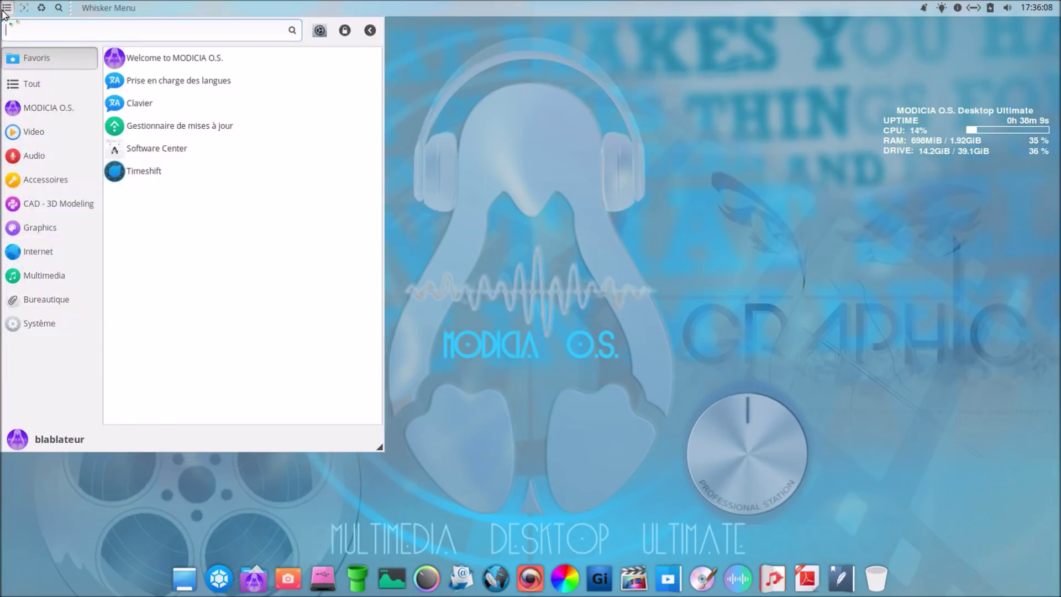
left_click(65, 254)
scroll(173, 298, "down", 3)
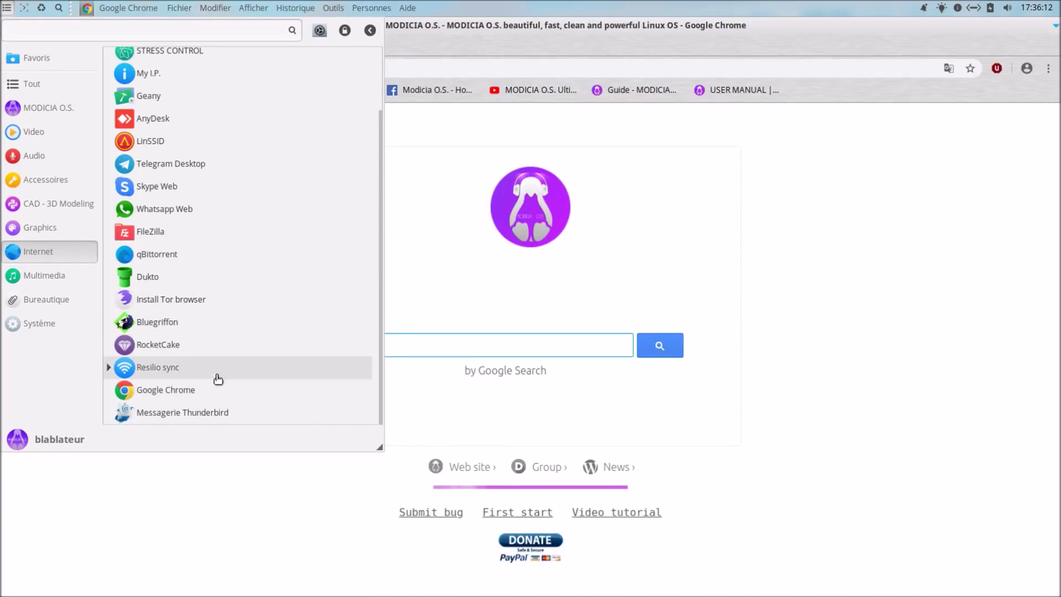
left_click(230, 414)
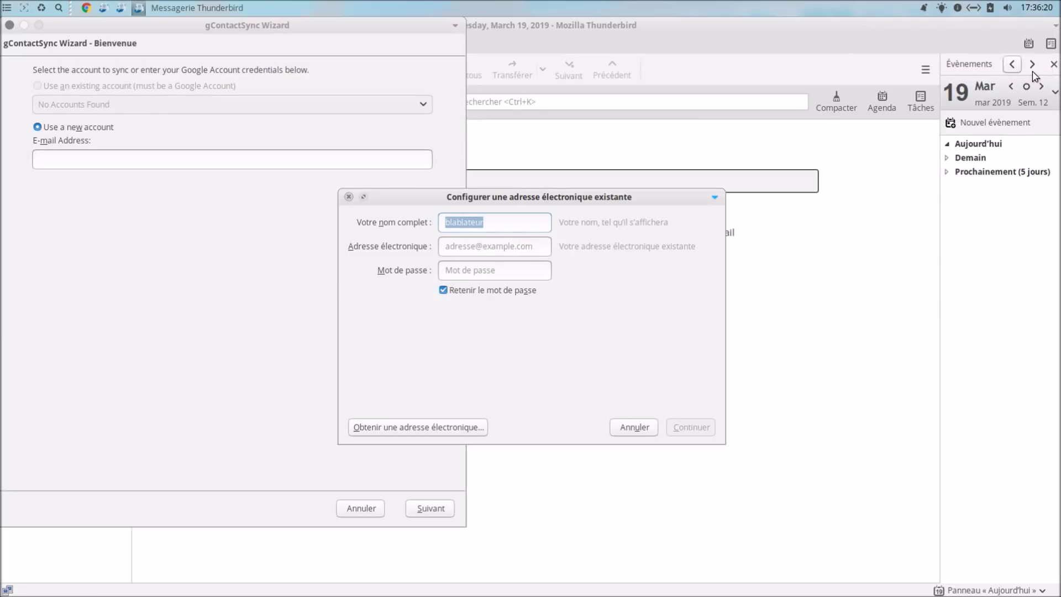
Cancel the e-mail account setup and the gContactSync wizard, and quit Thunderbird
left_click(633, 427)
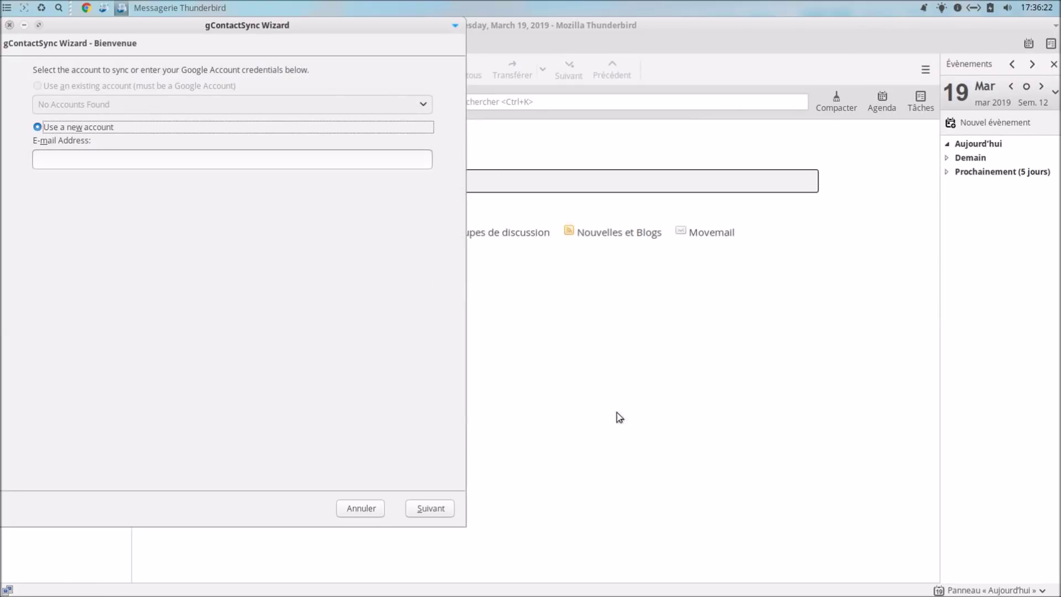
left_click(381, 509)
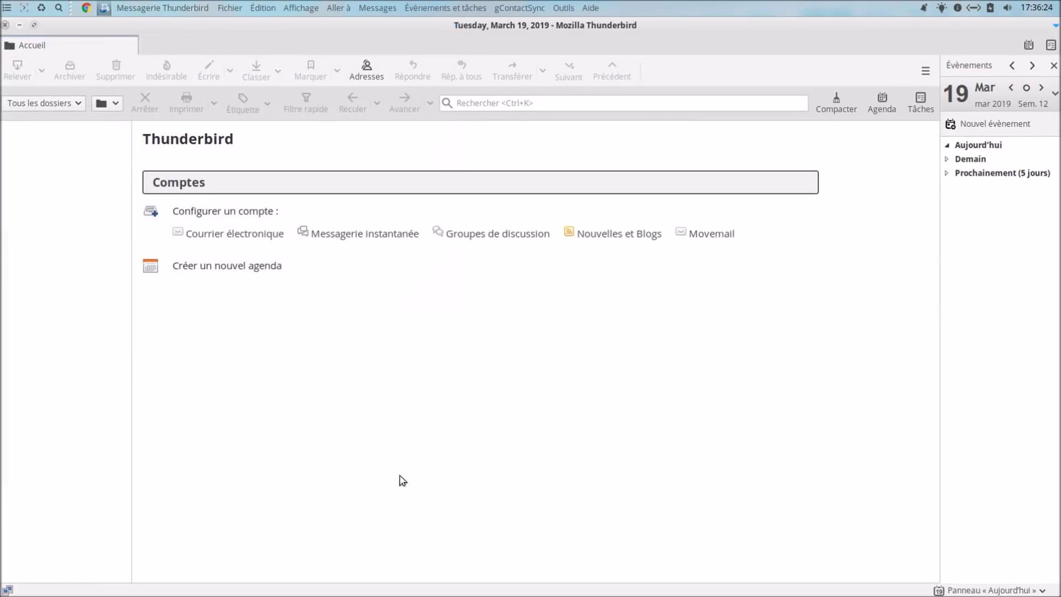
left_click(224, 9)
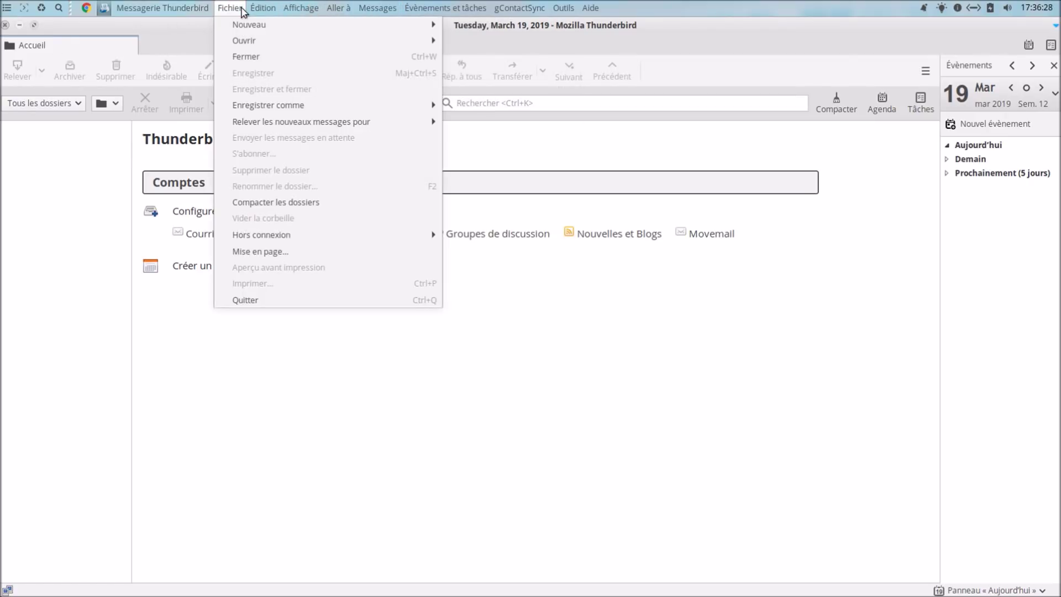
left_click(229, 298)
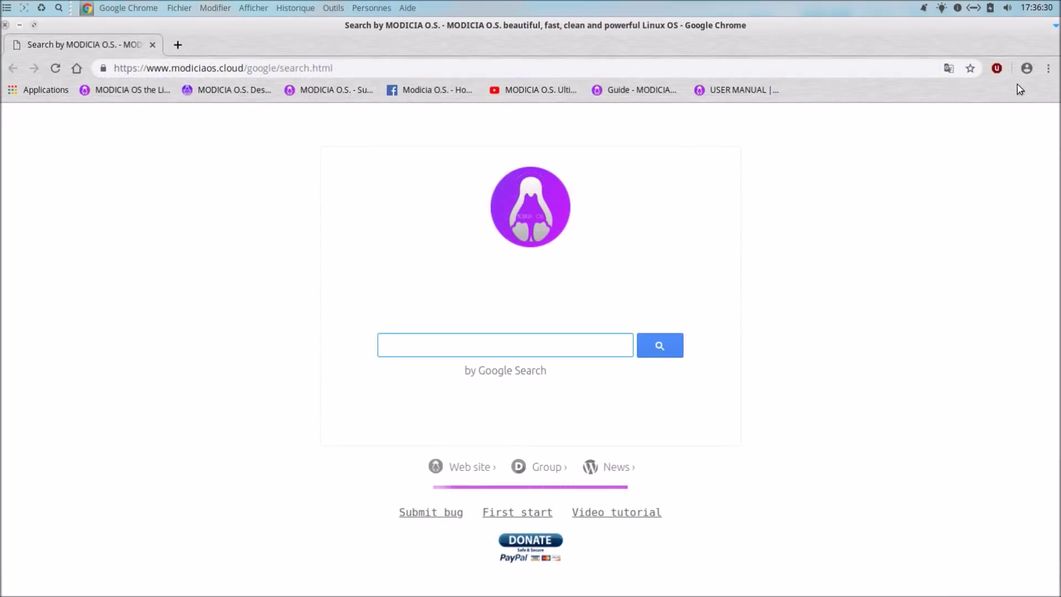
Check the browser version on Google Chrome's about page and close that page
left_click(1048, 68)
mouse_move(884, 333)
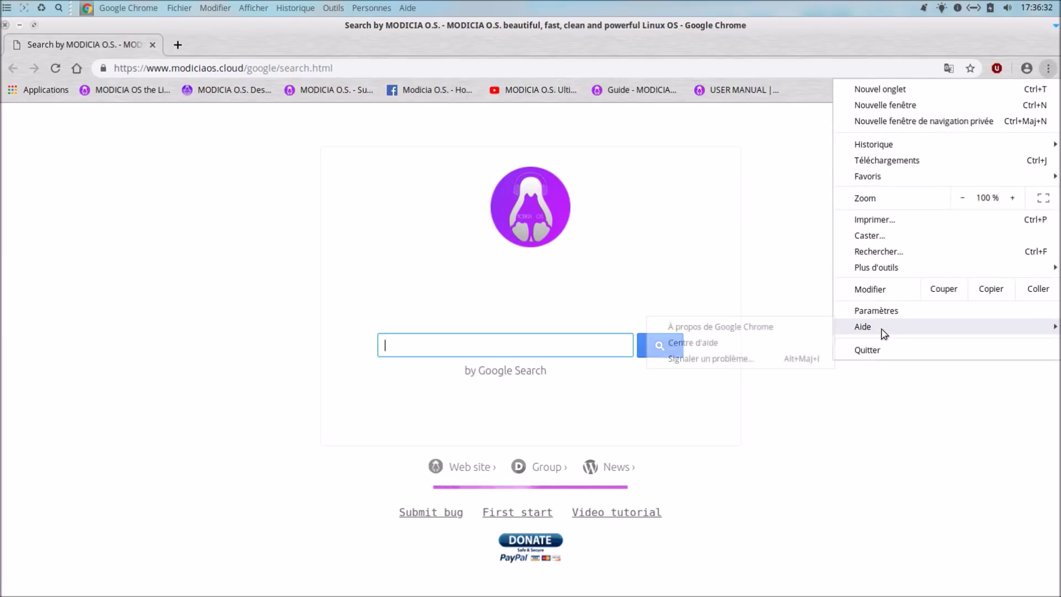
left_click(760, 327)
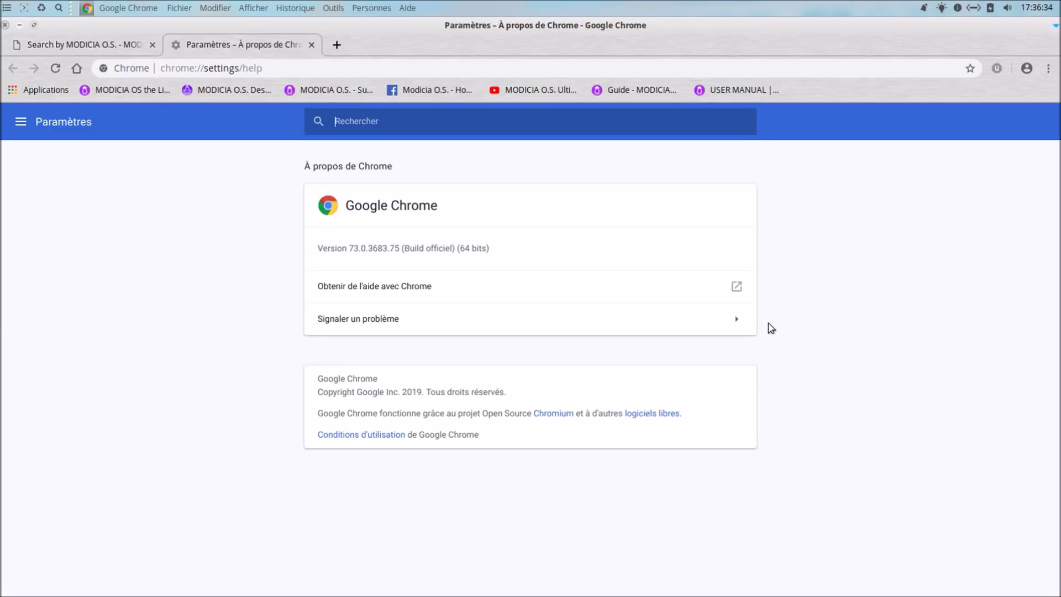
left_click(312, 45)
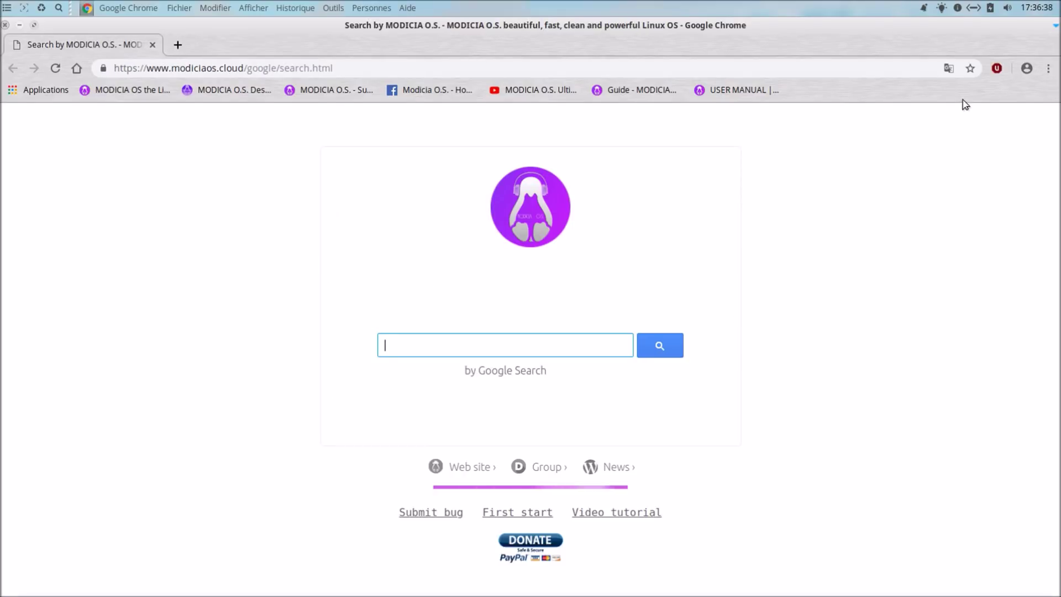
View the uBlock extension's summary and open Chrome's Extensions page to see what is installed
left_click(998, 68)
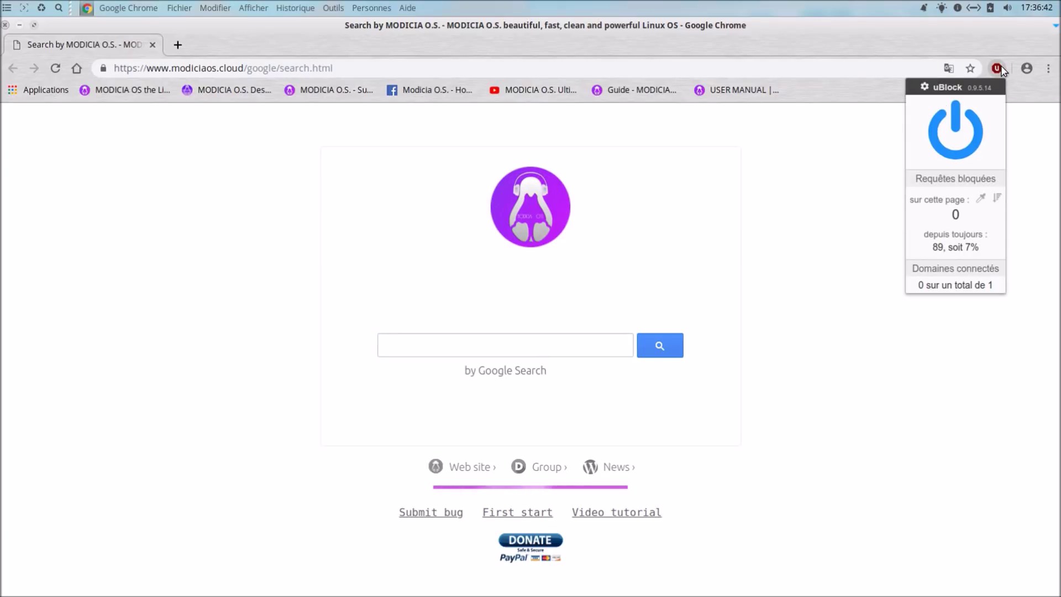
left_click(1048, 68)
mouse_move(883, 270)
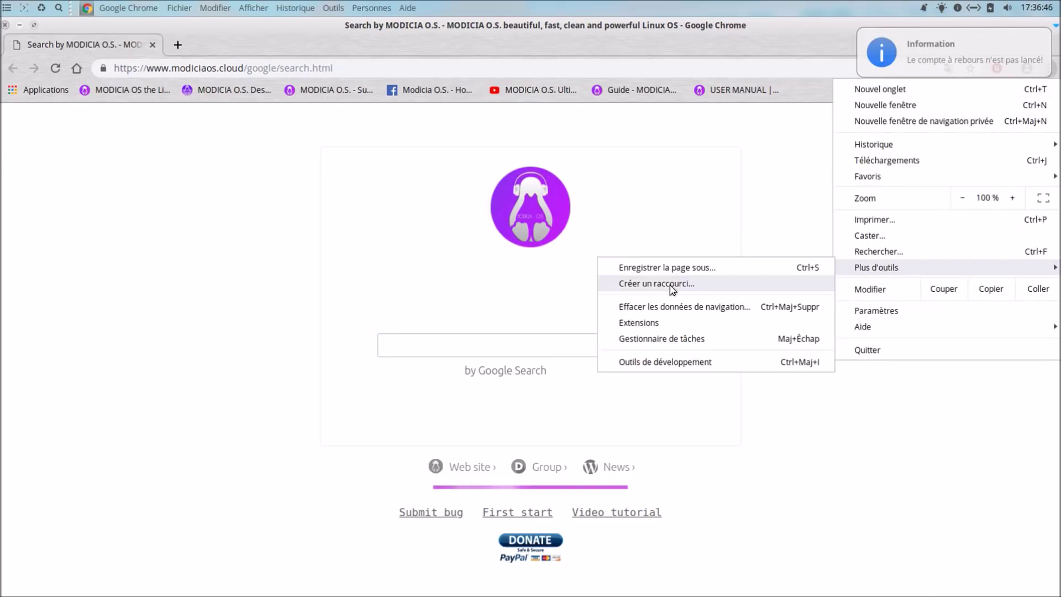
left_click(639, 323)
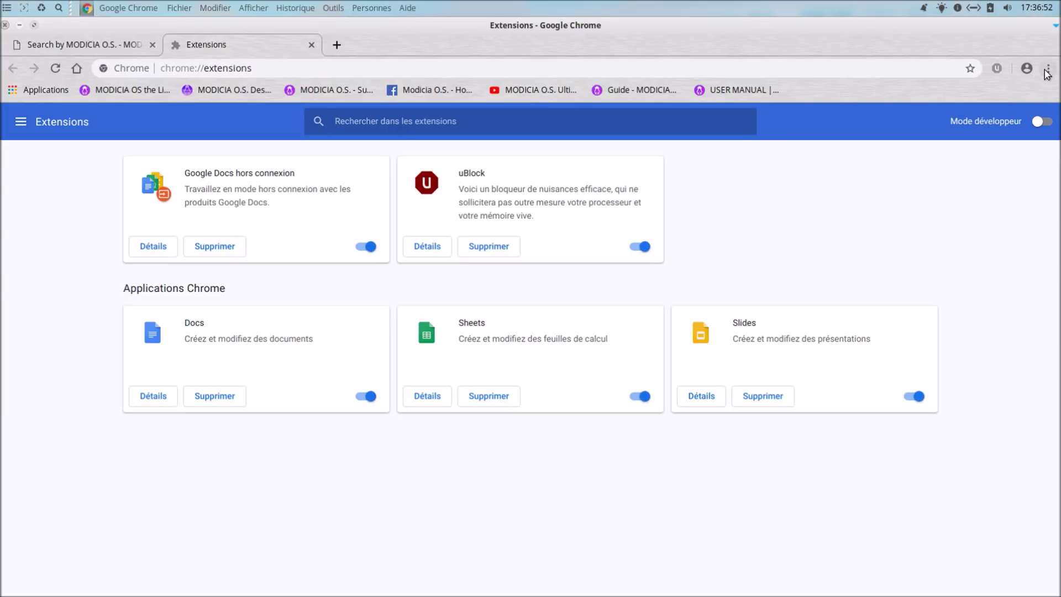
Search the Chrome Web Store for "ublock origin" from the Extensions page, and close the store page and Chrome
left_click(20, 122)
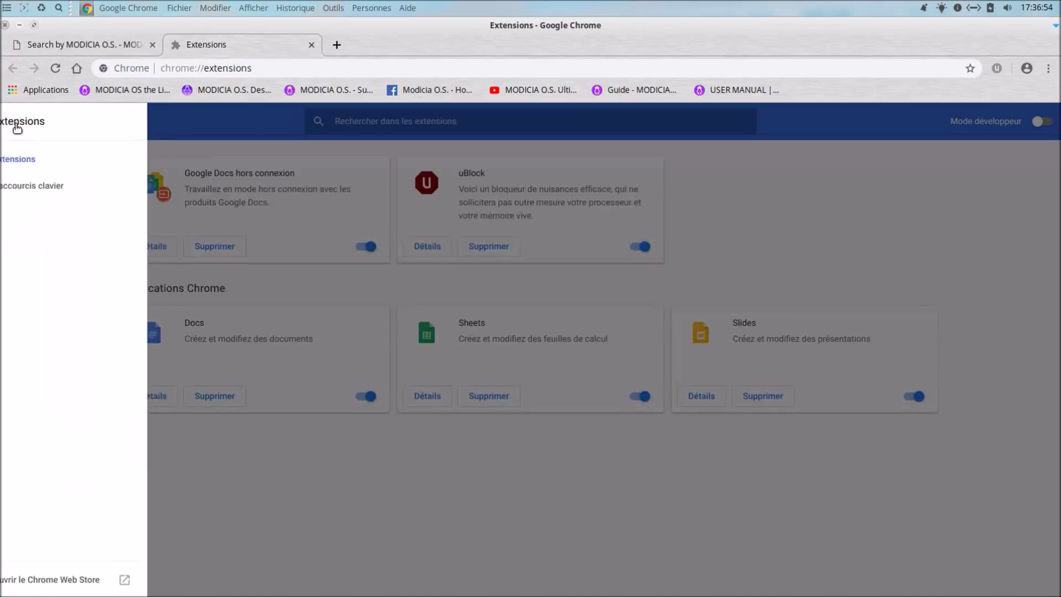
left_click(37, 581)
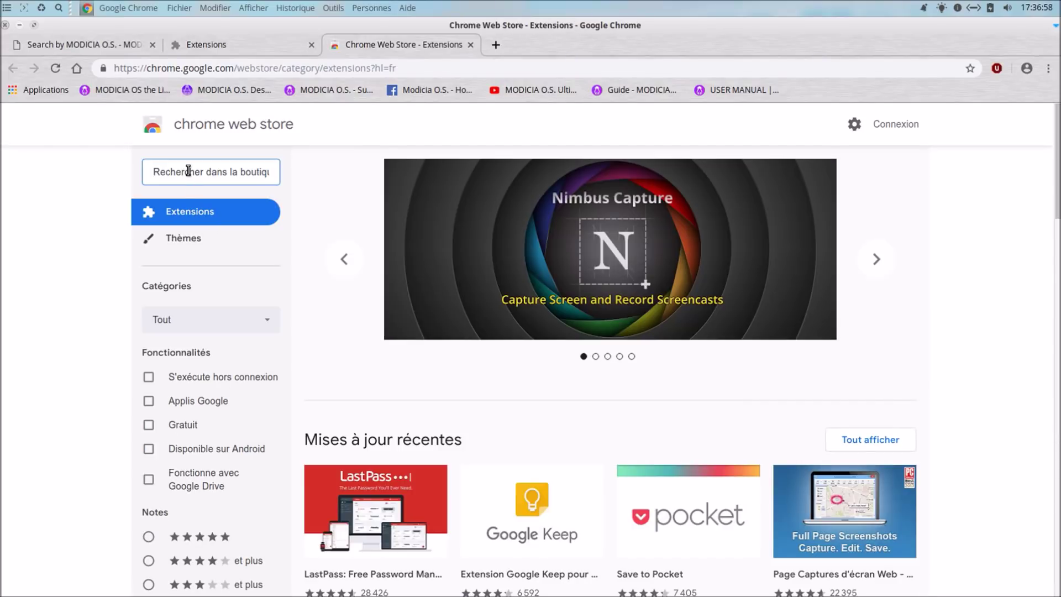
type("ublock")
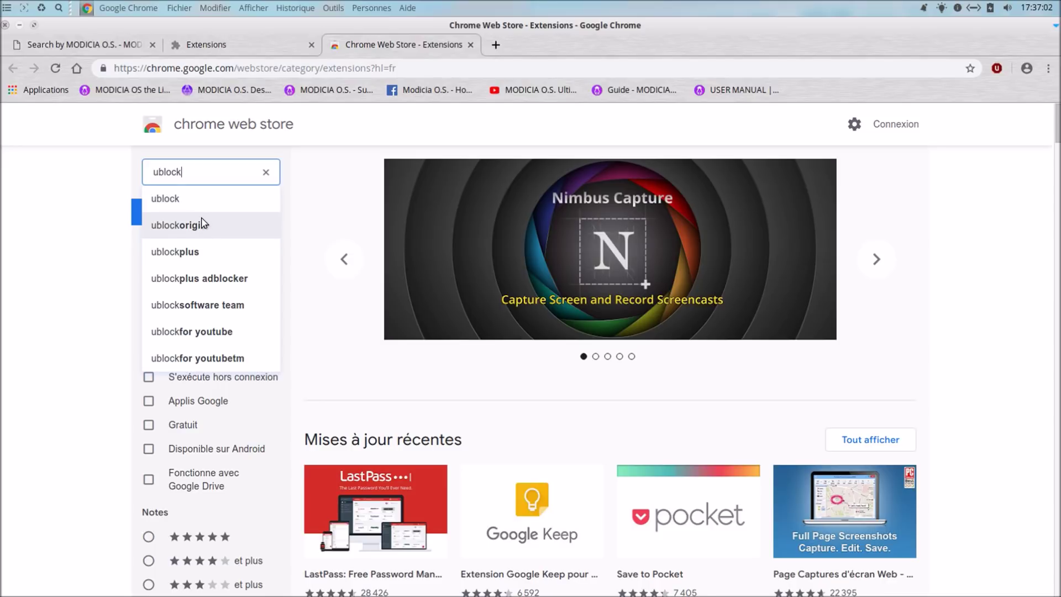
left_click(208, 224)
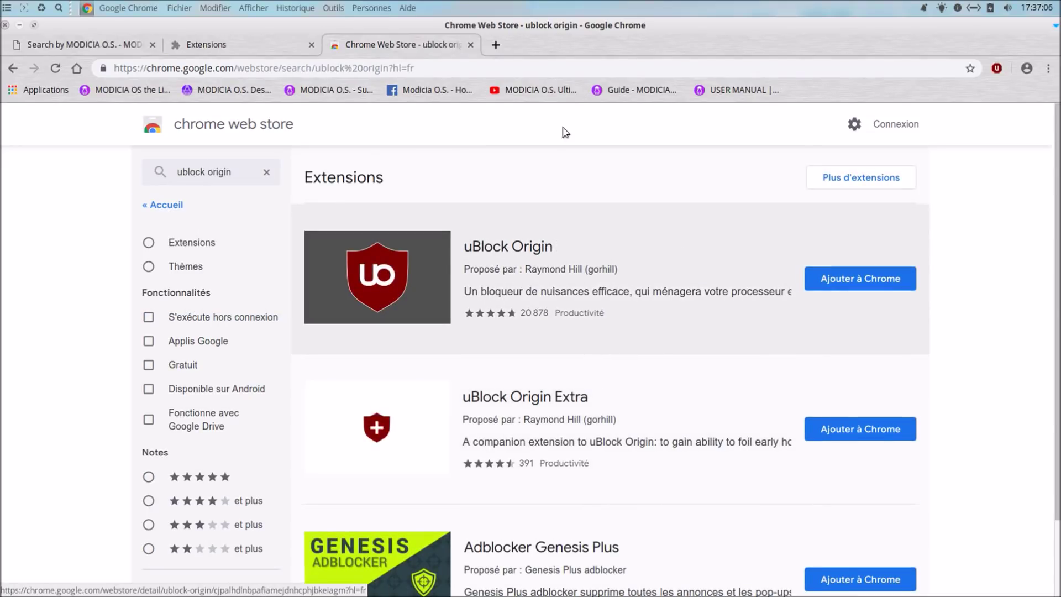
left_click(471, 45)
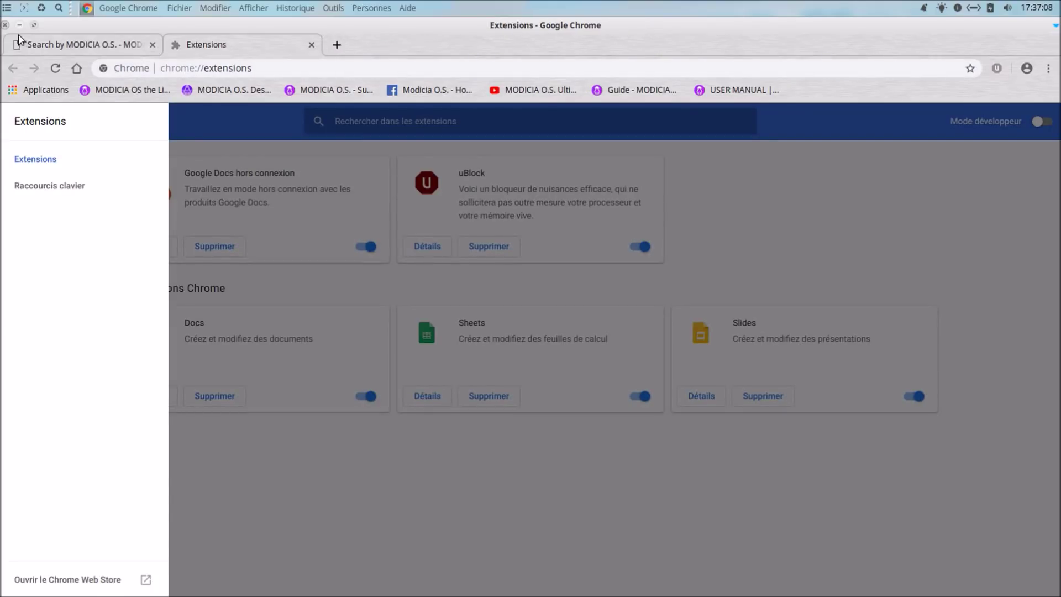
left_click(5, 25)
Launch LibreOffice from the Bureautique application category and create a blank Writer document
left_click(7, 9)
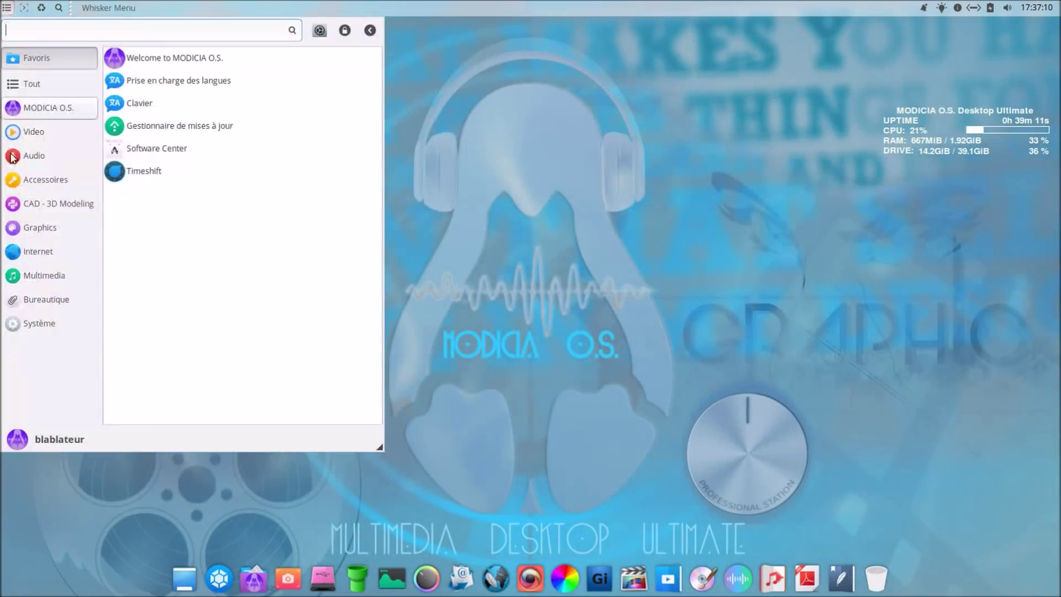
left_click(50, 303)
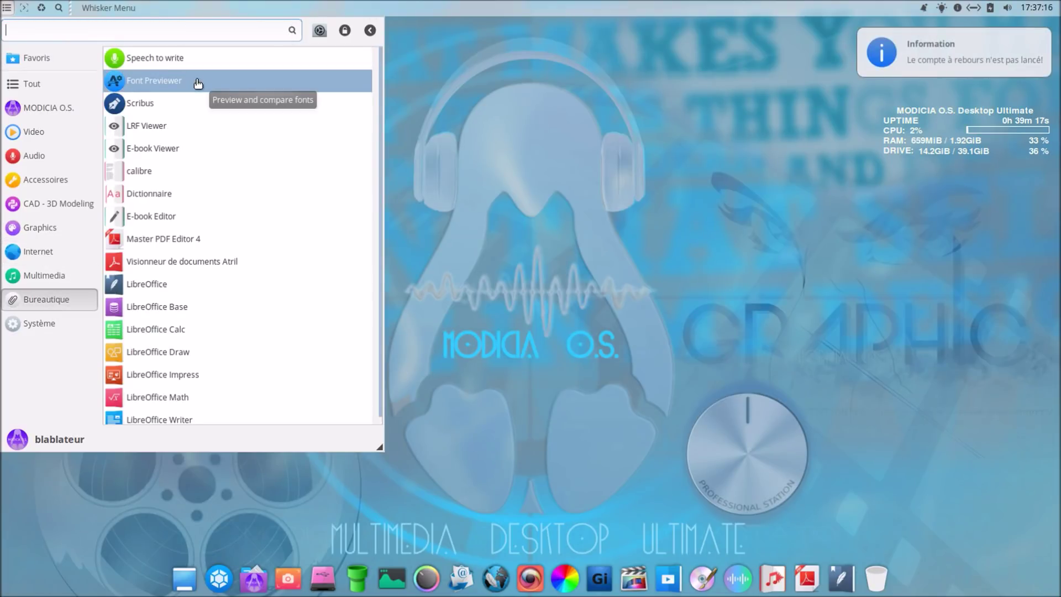
left_click(164, 281)
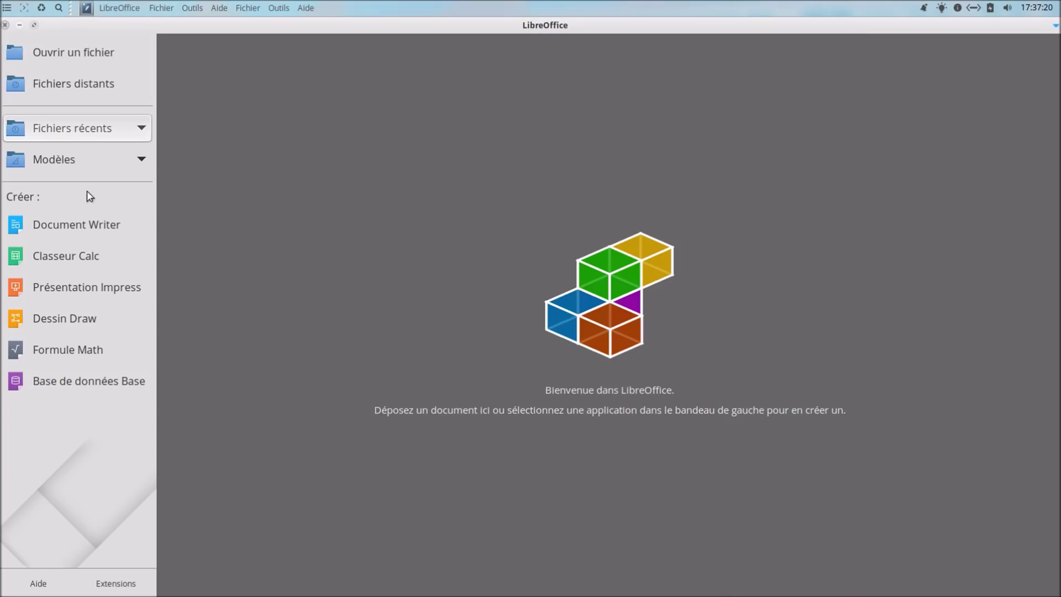
left_click(95, 225)
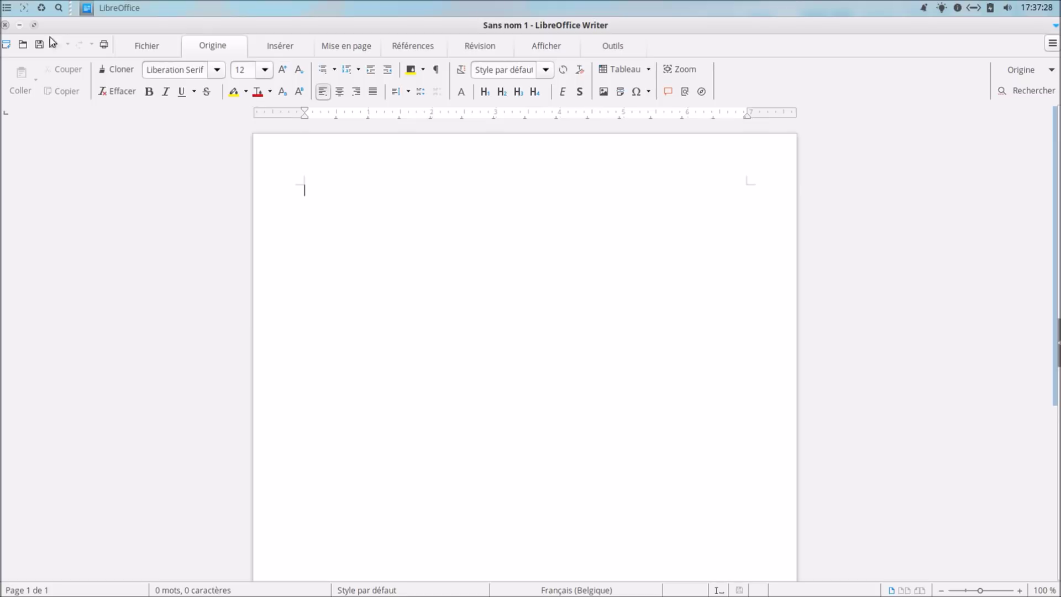
Look through the Bureautique application category and launch Scribus while the Writer document stays open
left_click(6, 8)
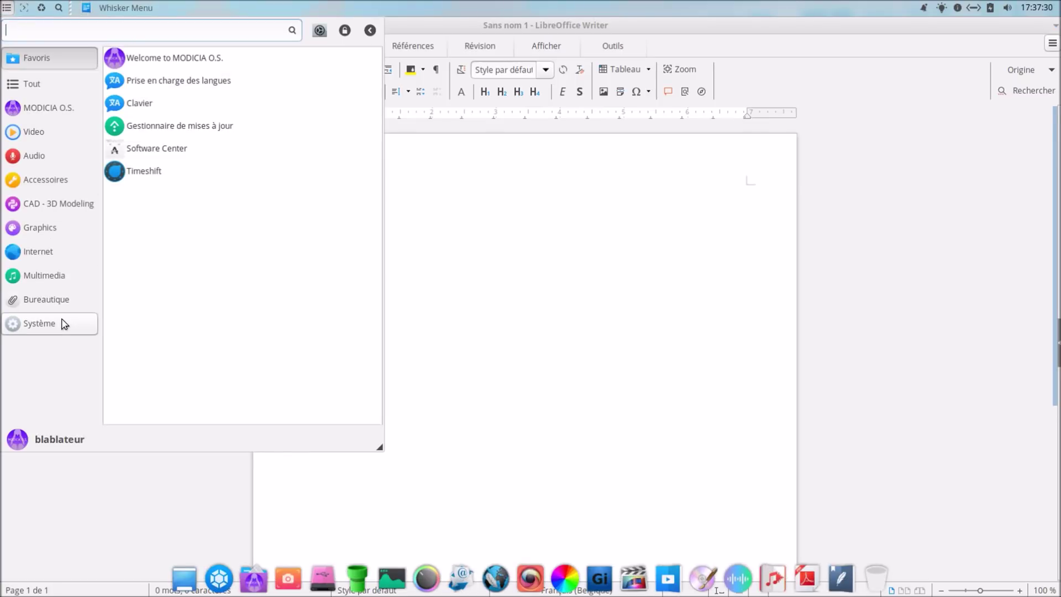
left_click(59, 300)
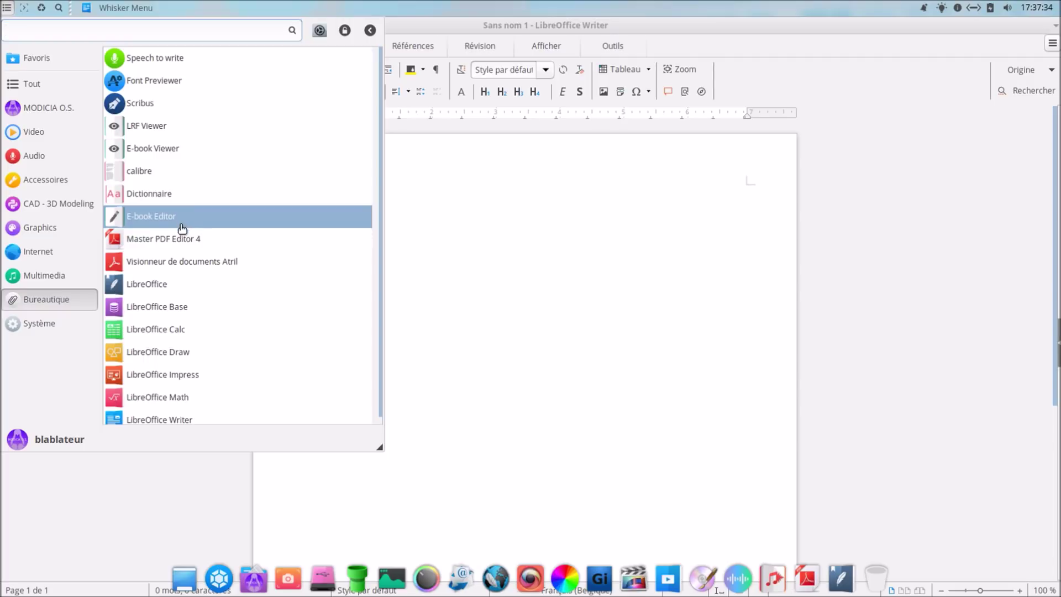
scroll(182, 229, "down", 3)
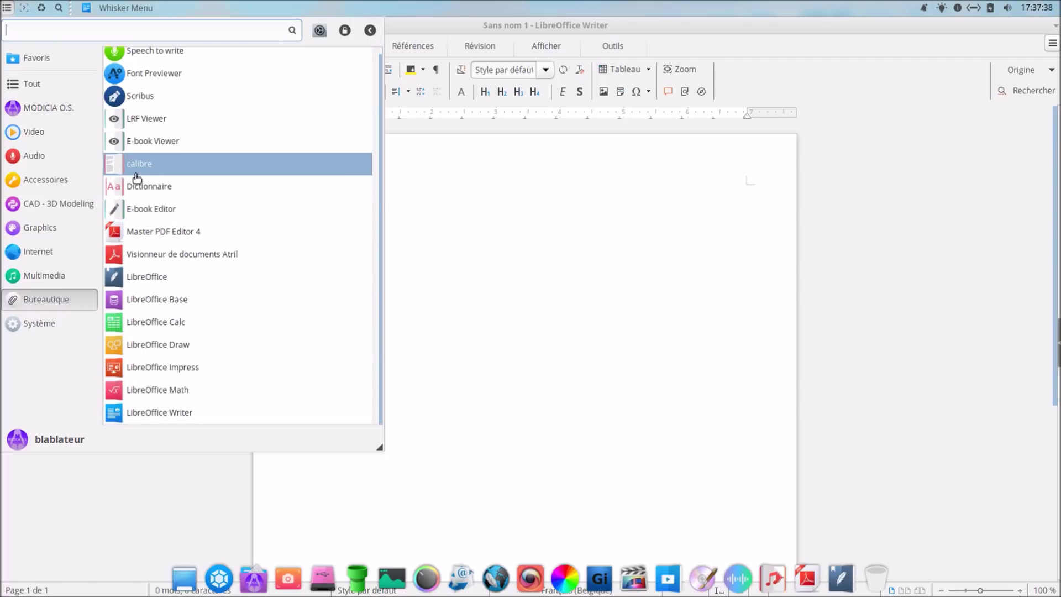
left_click(166, 97)
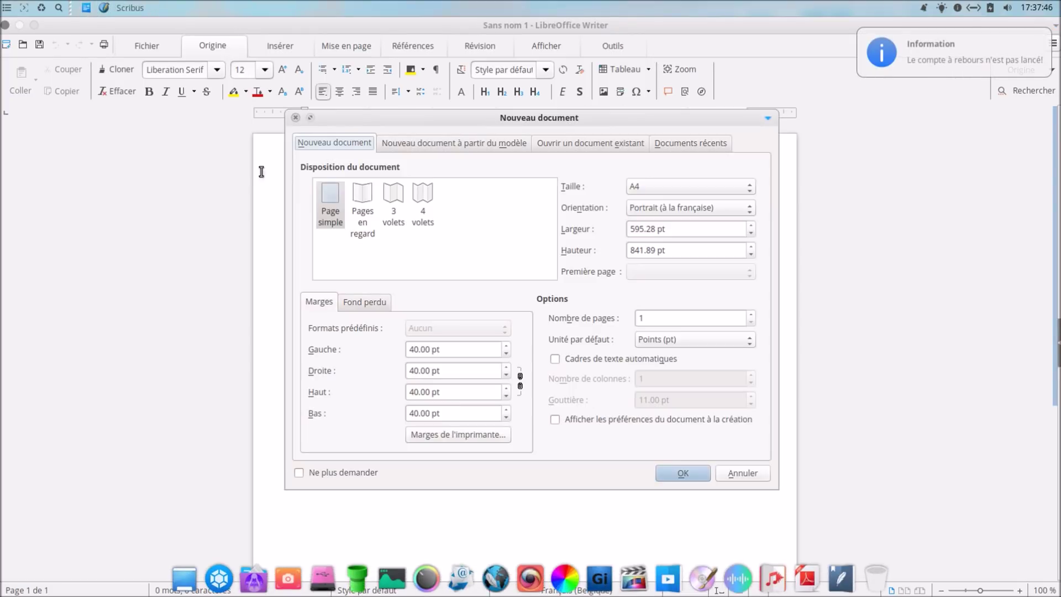
Dismiss Scribus's Nouveau document dialog without creating a document, and close LibreOffice Writer and Scribus
left_click_drag(504, 122, 488, 138)
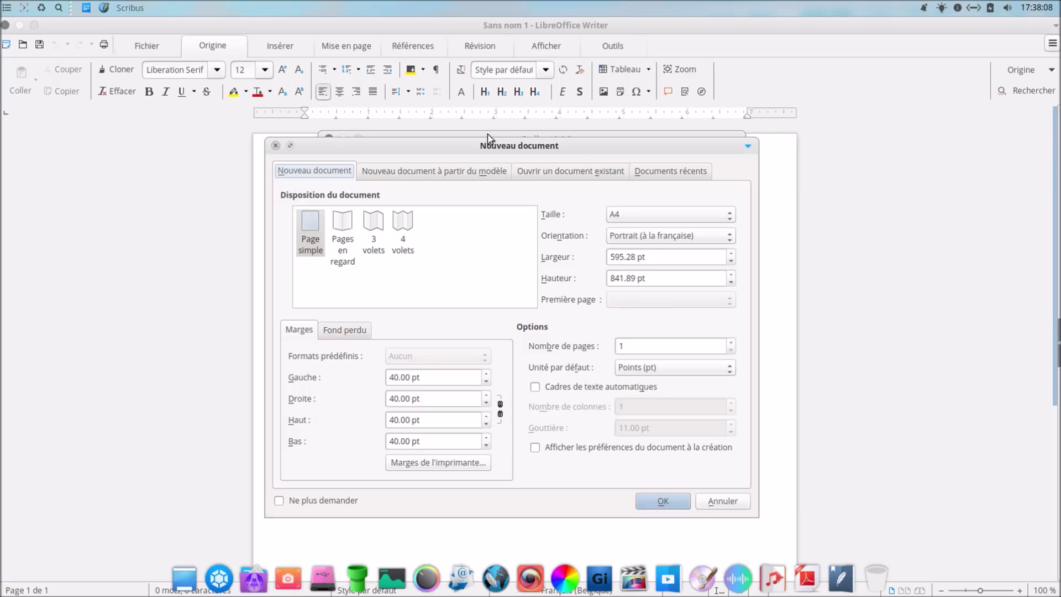
left_click_drag(433, 149, 465, 149)
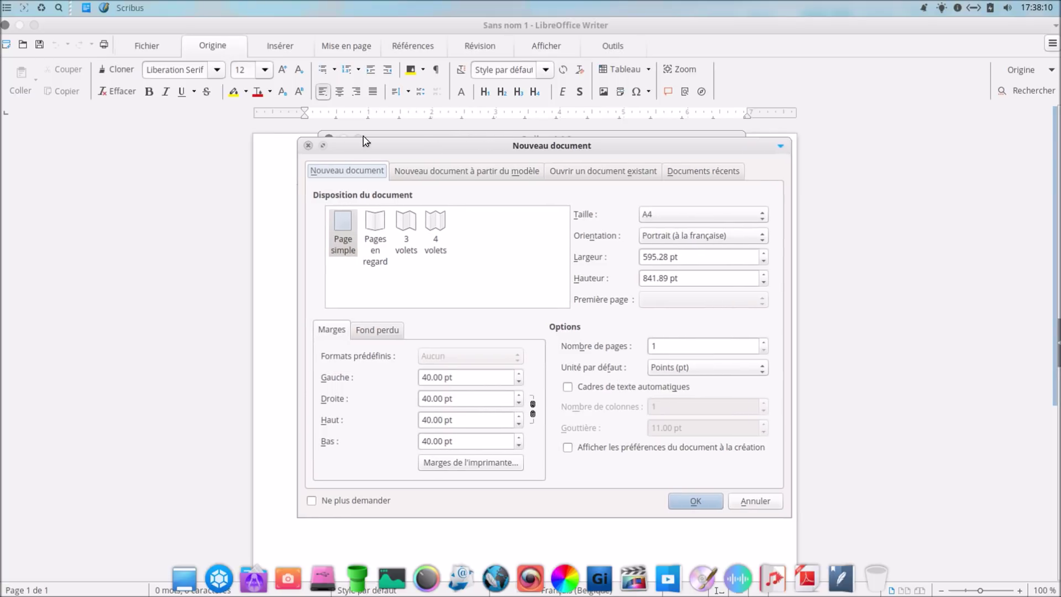
left_click(307, 146)
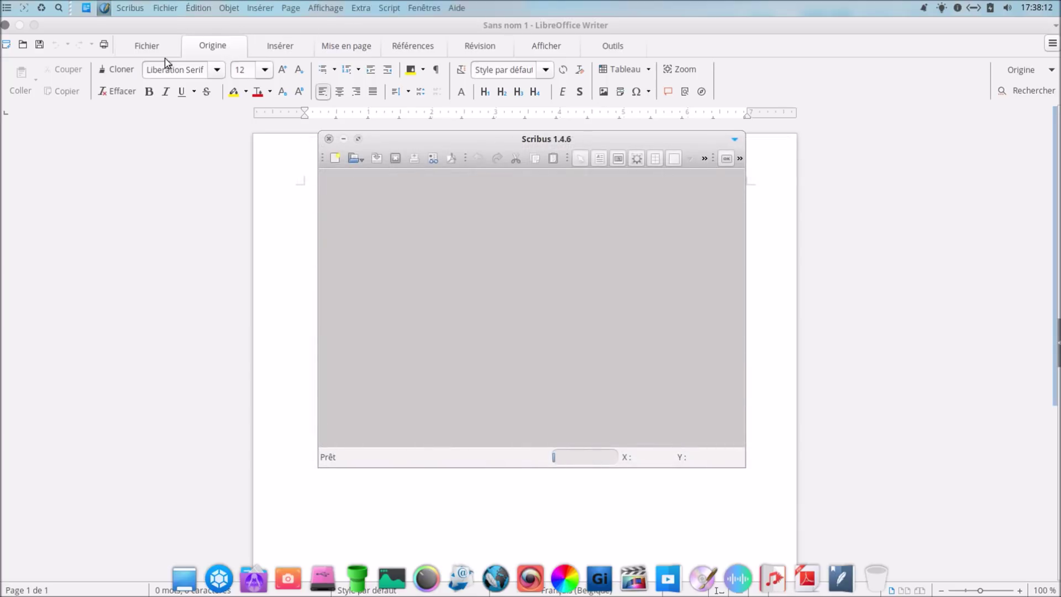
left_click(5, 26)
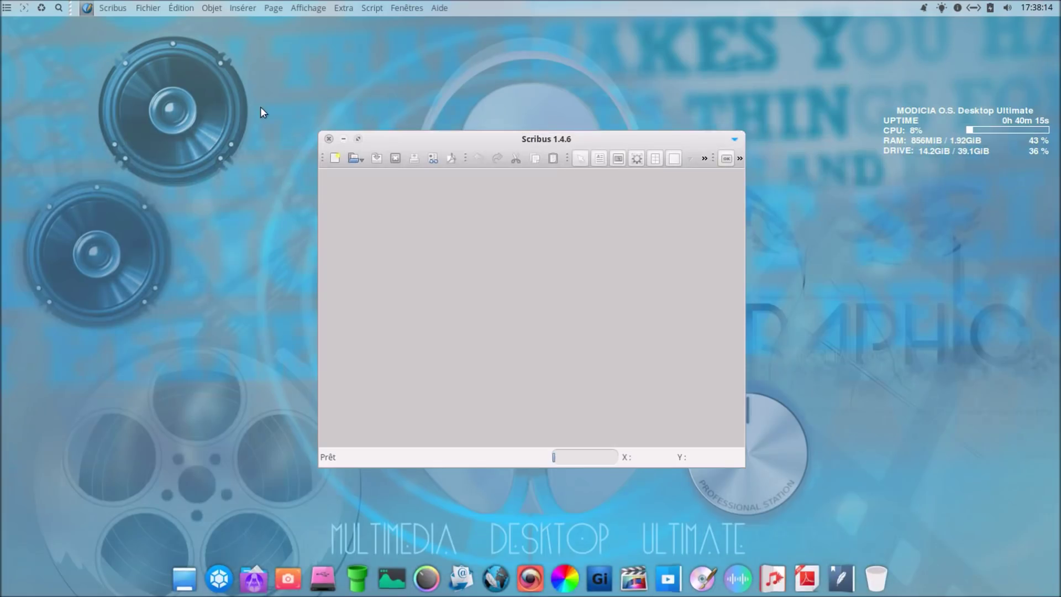
left_click(329, 139)
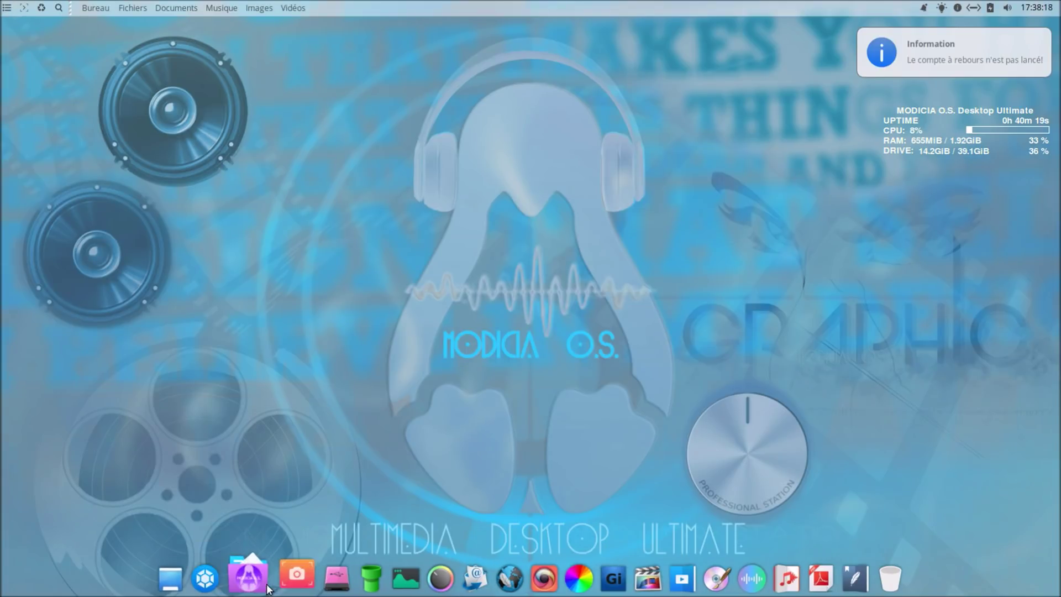
Launch Mixxx from page 2 of the full-screen application launcher to view its interface, and quit it
left_click(220, 578)
scroll(807, 265, "down", 1)
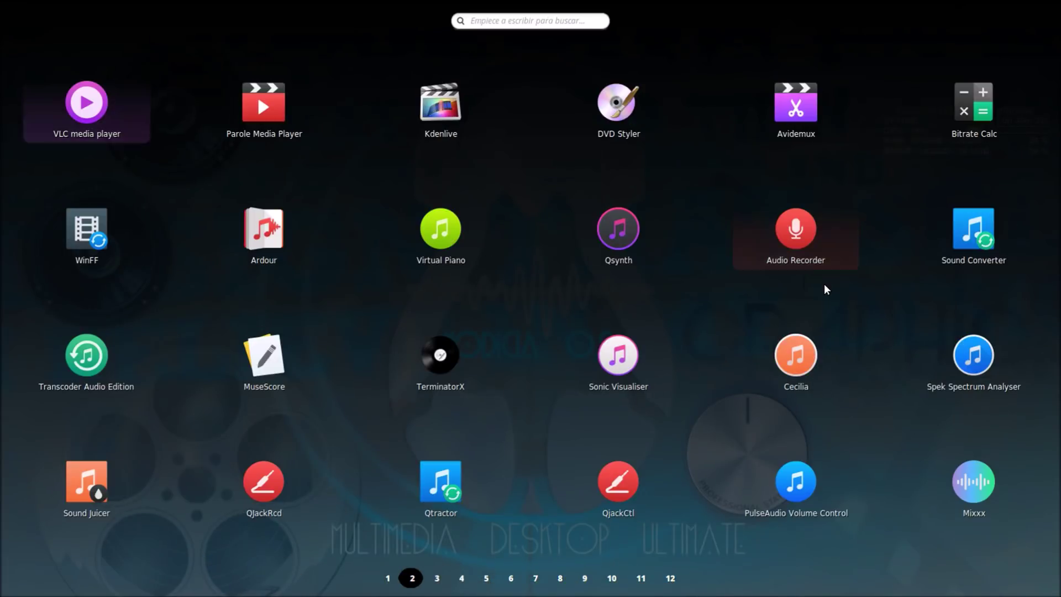
left_click(975, 478)
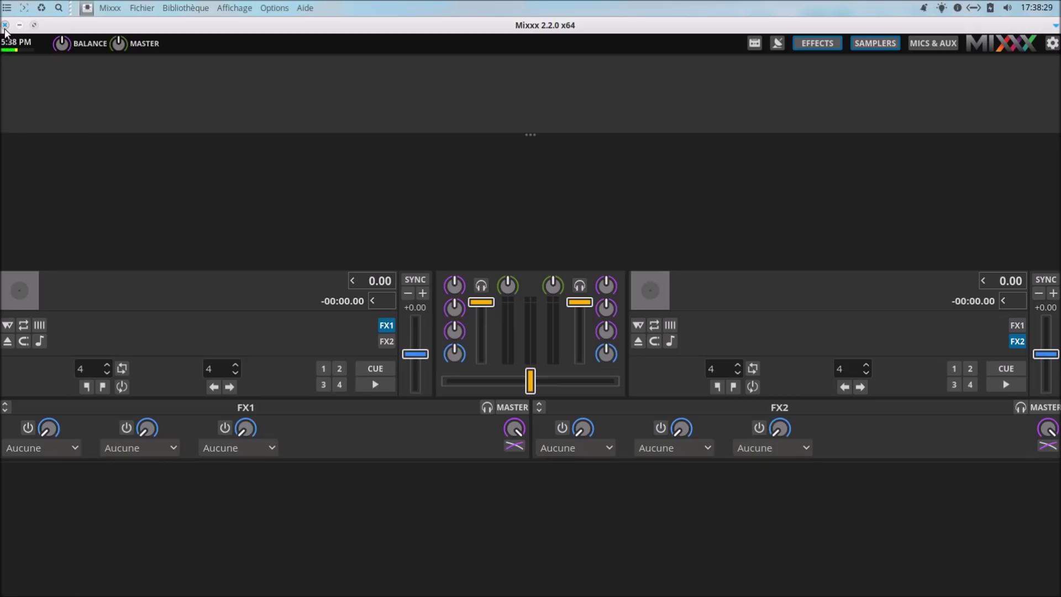
left_click(5, 25)
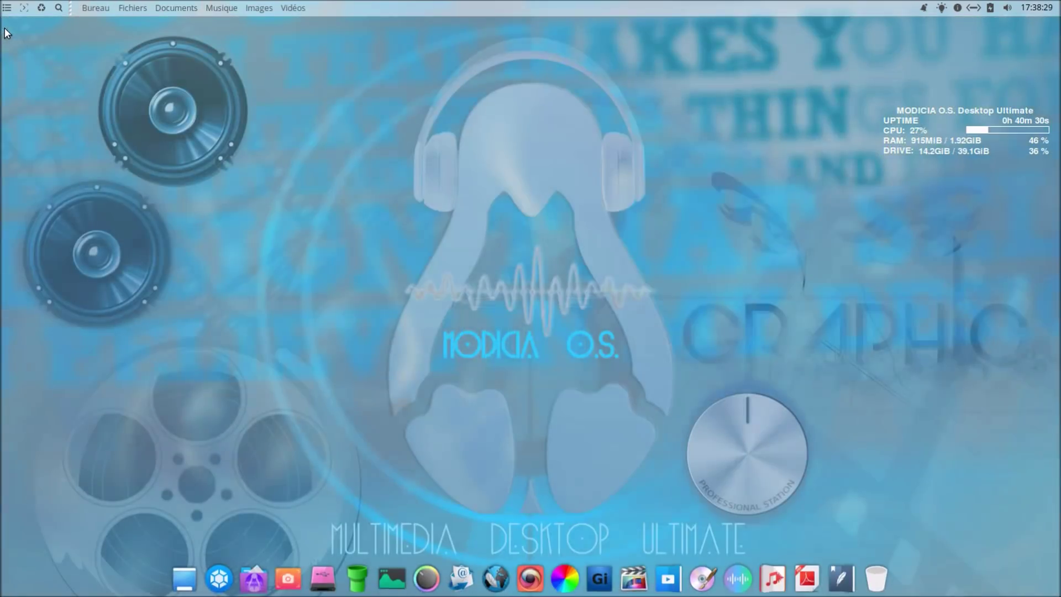
Open the file manager on the home folder to view its contents, and close it
left_click(262, 585)
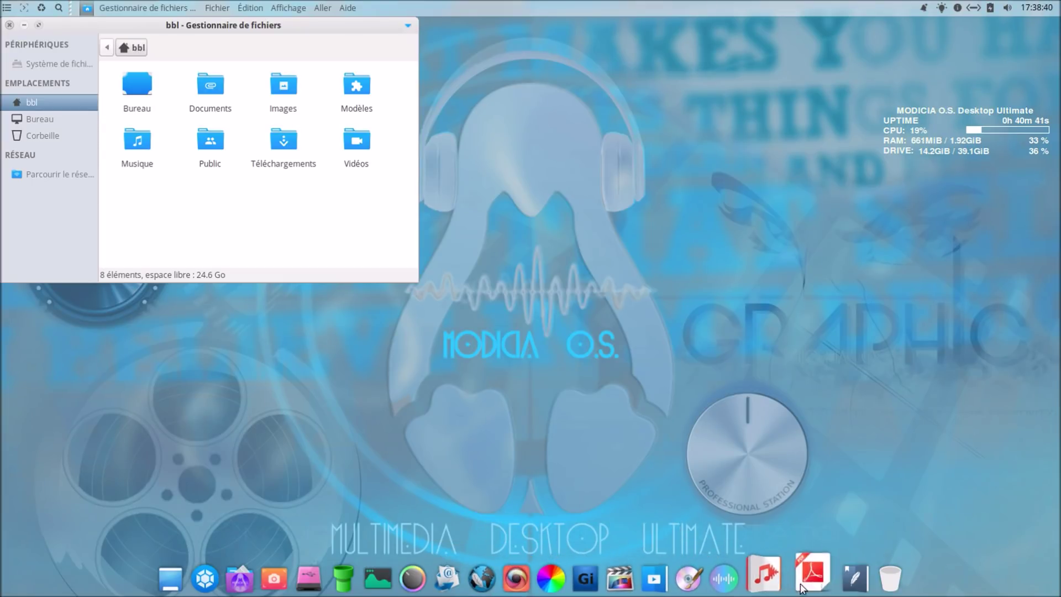
left_click(660, 398)
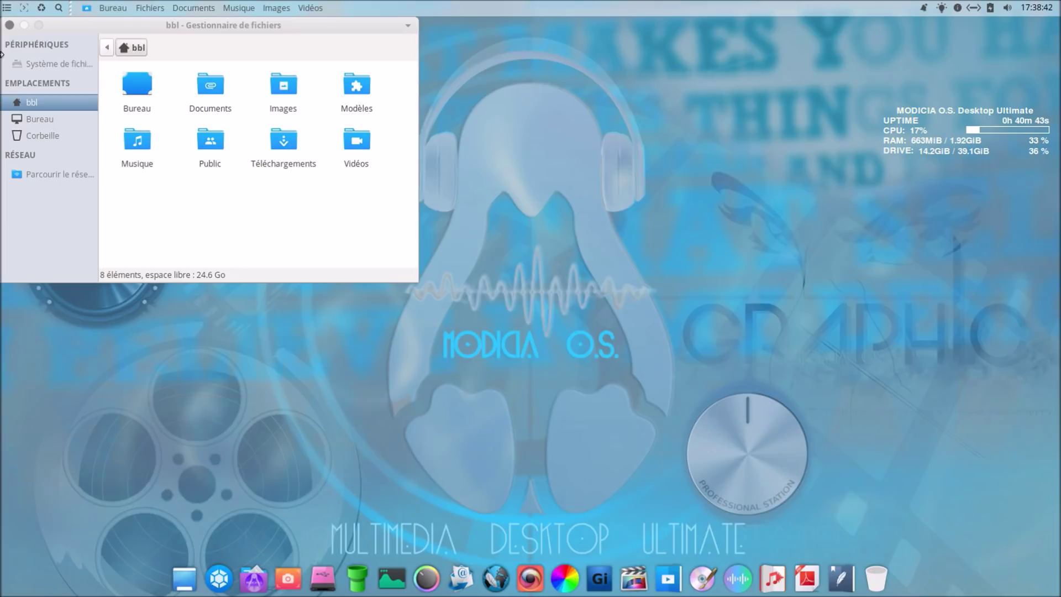
left_click(10, 25)
Restart the computer through the session's logout dialog without saving the session
left_click(6, 7)
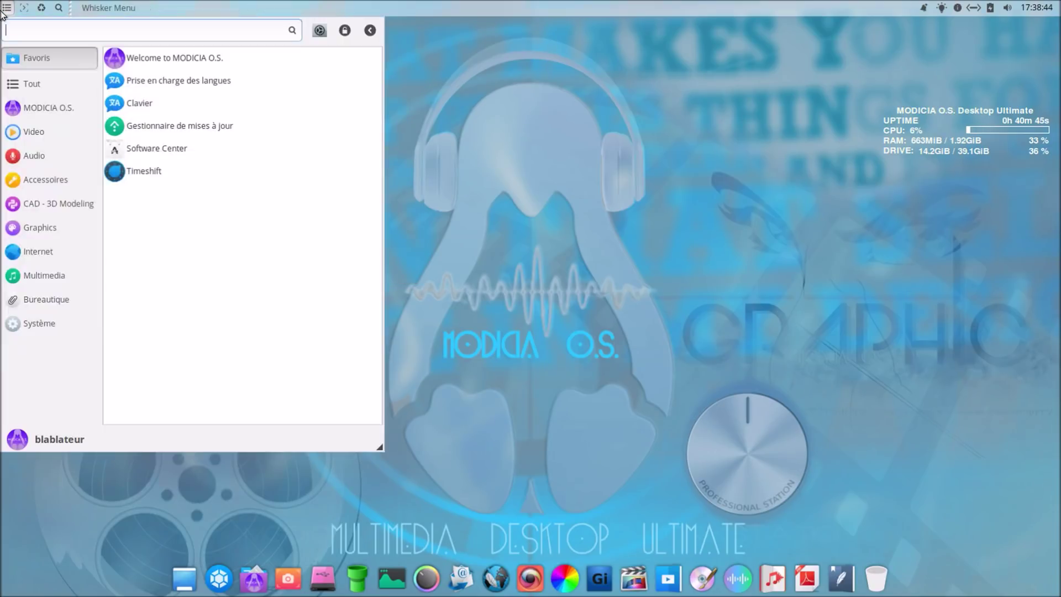
left_click(370, 30)
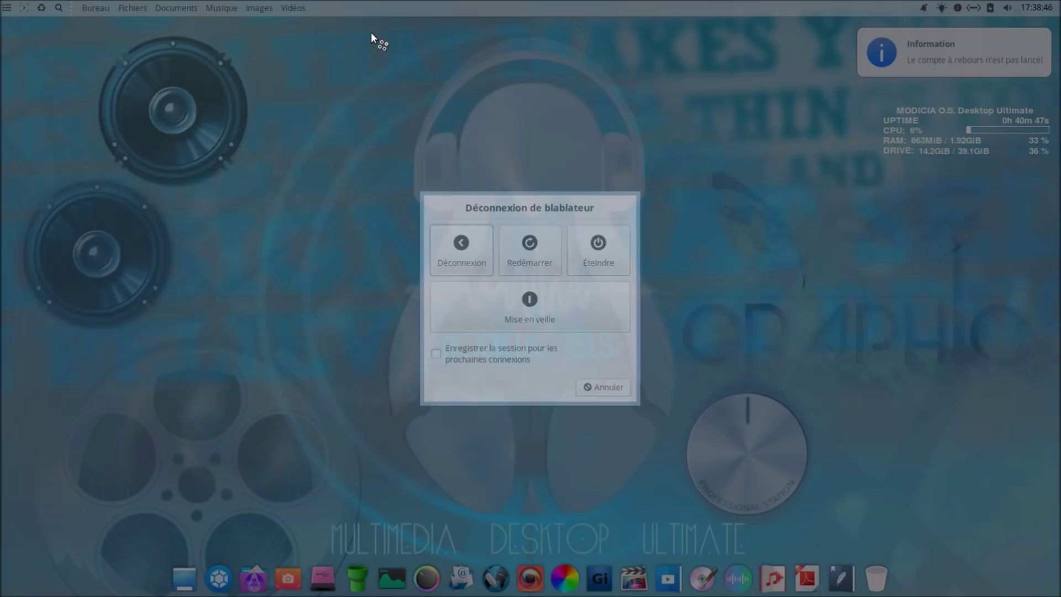
left_click(528, 260)
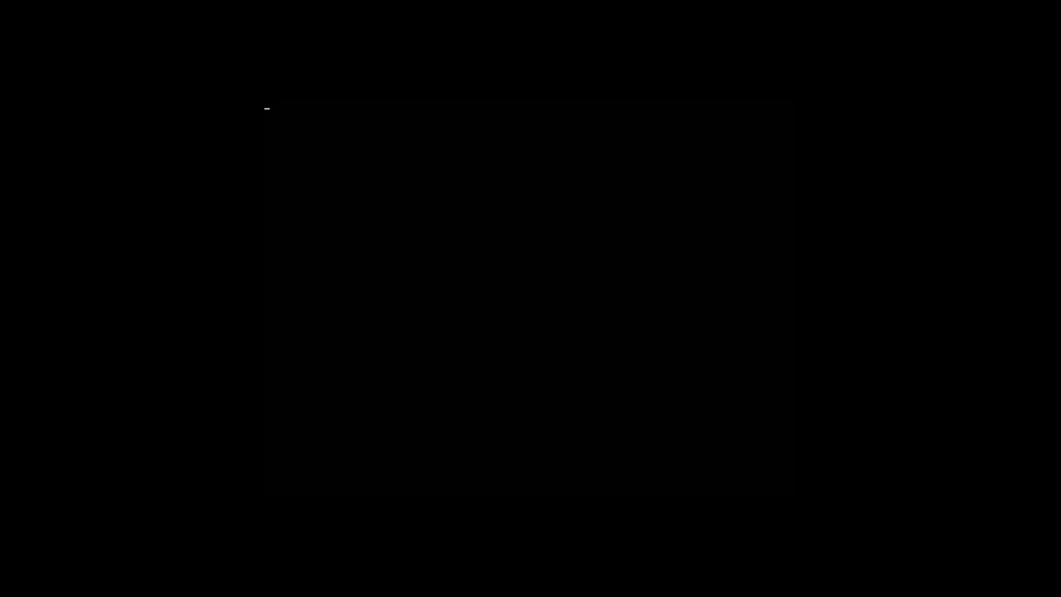